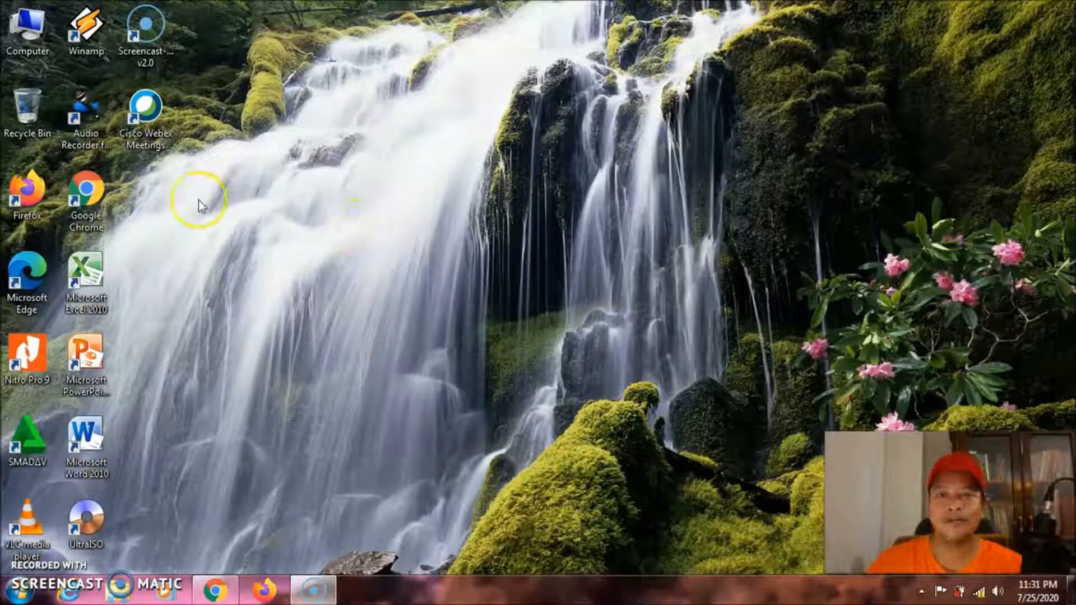
Launch Google Chrome from its desktop icon to get a new tab page
double_click(87, 199)
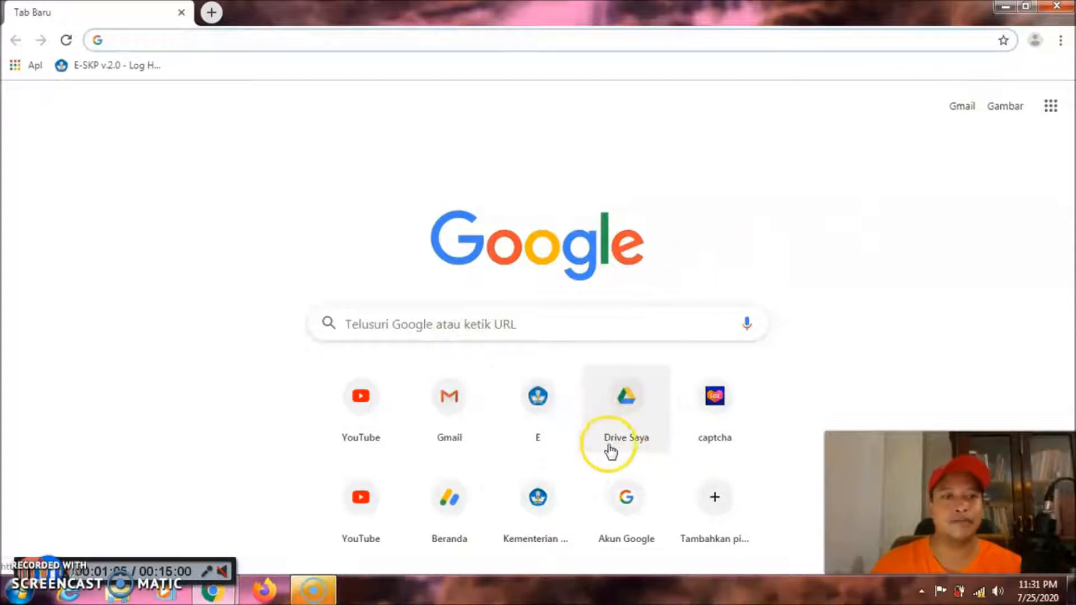
Open Drive Saya and sign in by choosing the Google account and entering its password
left_click(632, 404)
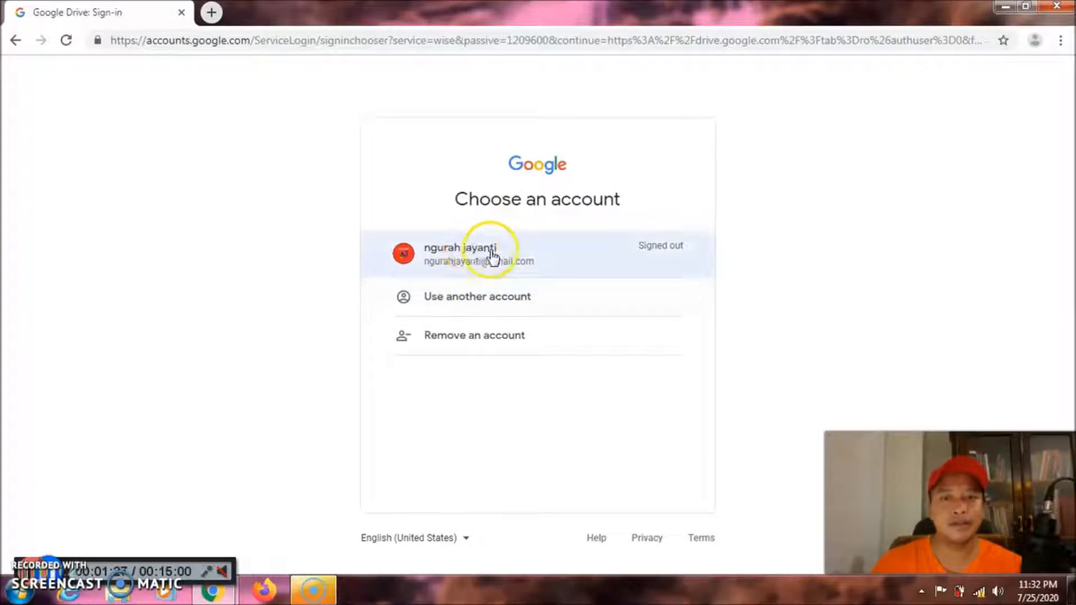
left_click(473, 257)
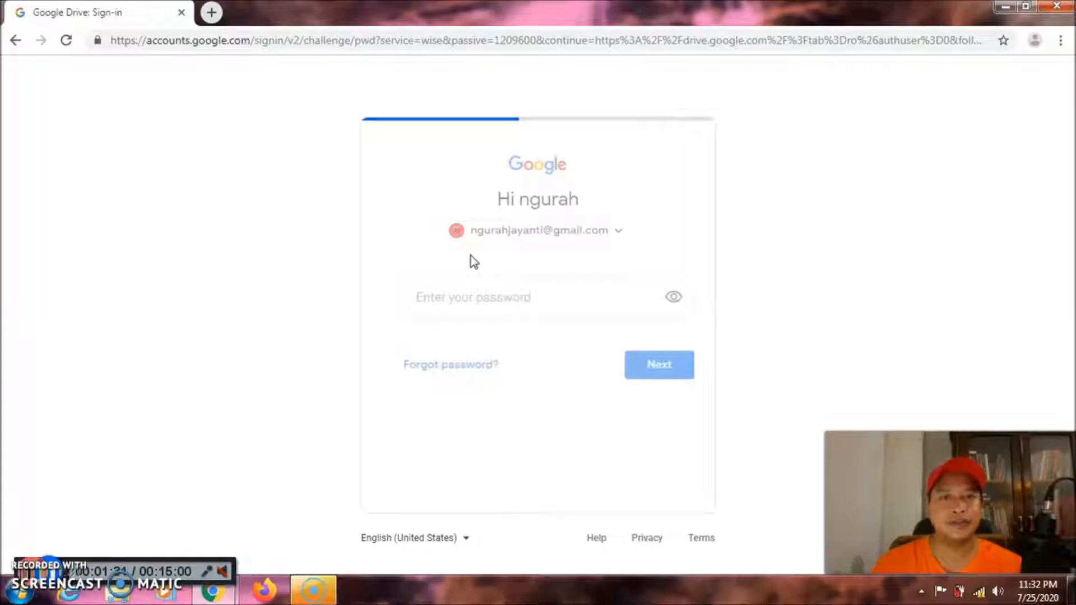
left_click(466, 296)
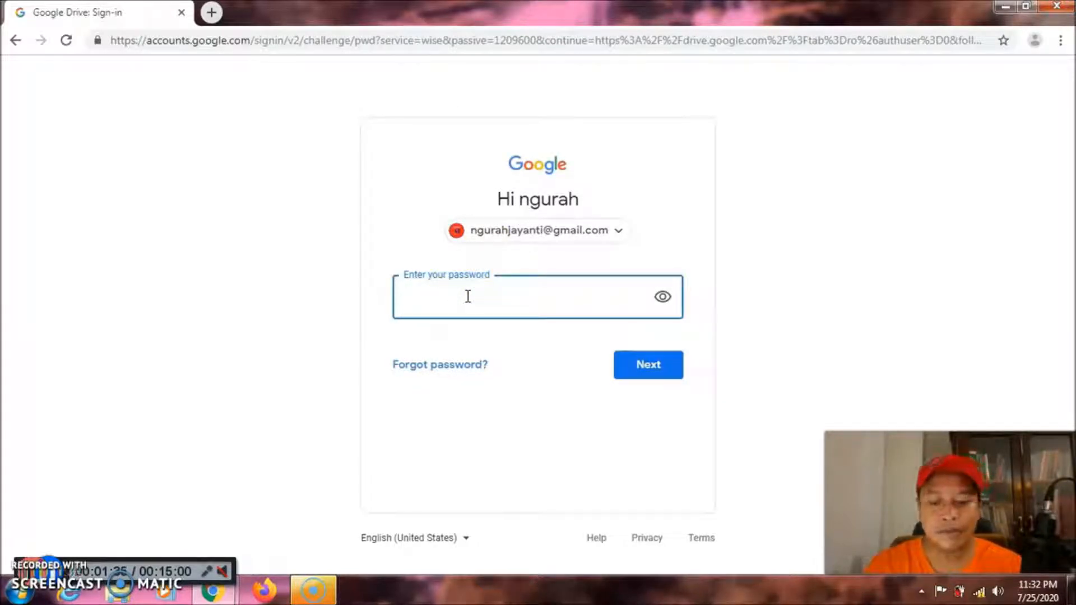
type("••••••••••")
key("Return")
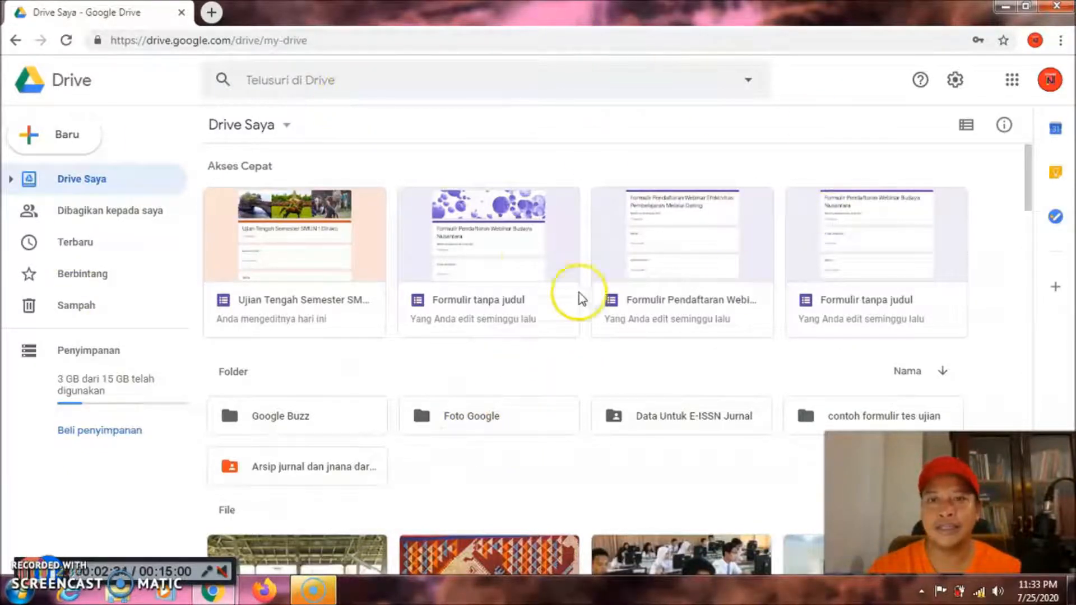
Create a blank form through Baru > Lainnya > Google Formulir > Formulir kosong
left_click(60, 138)
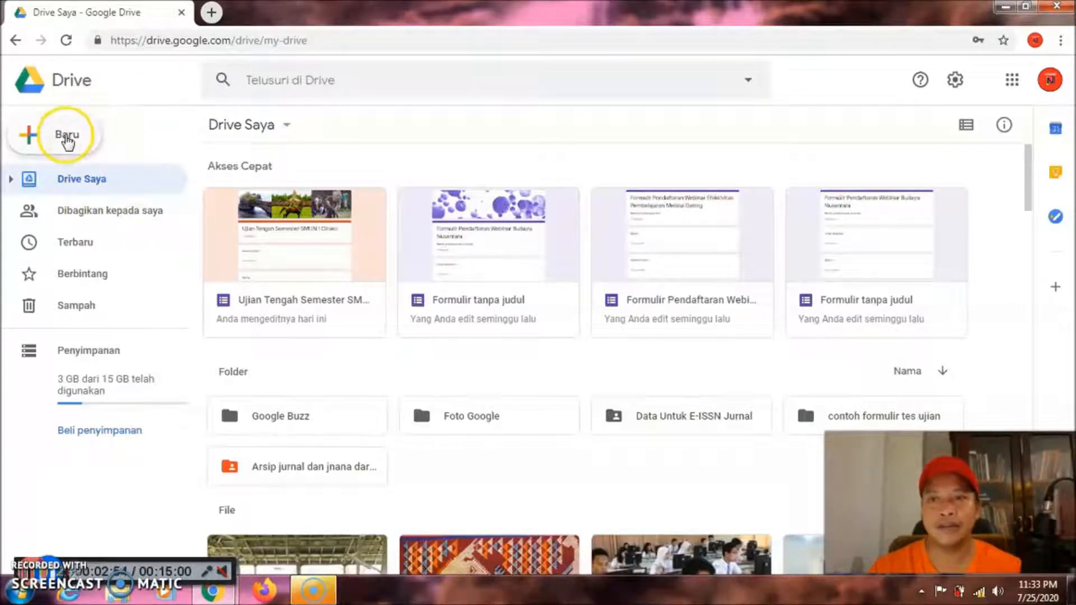
left_click(67, 138)
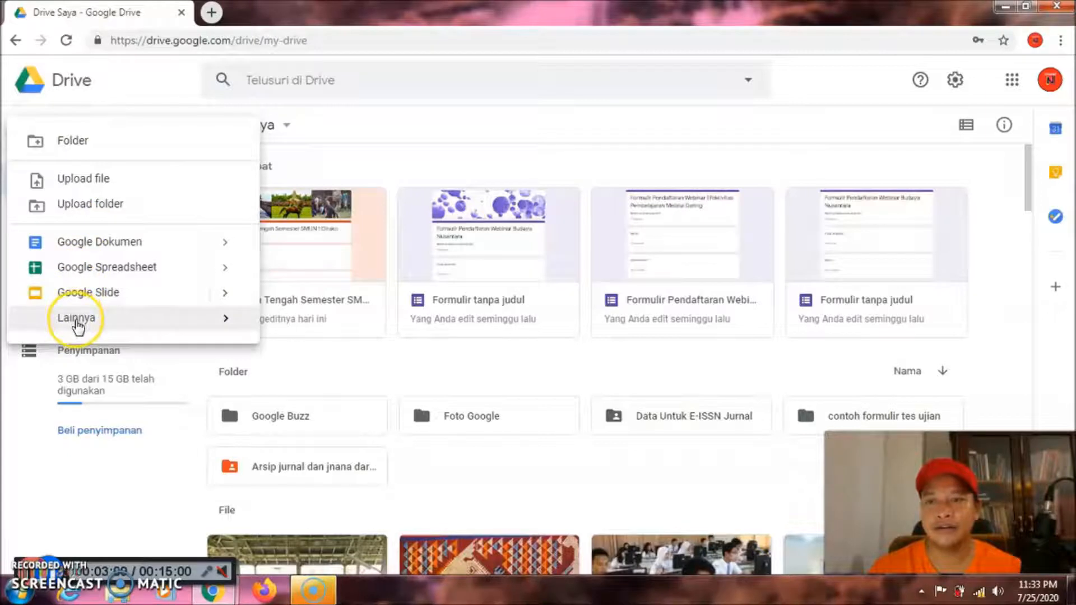
mouse_move(76, 322)
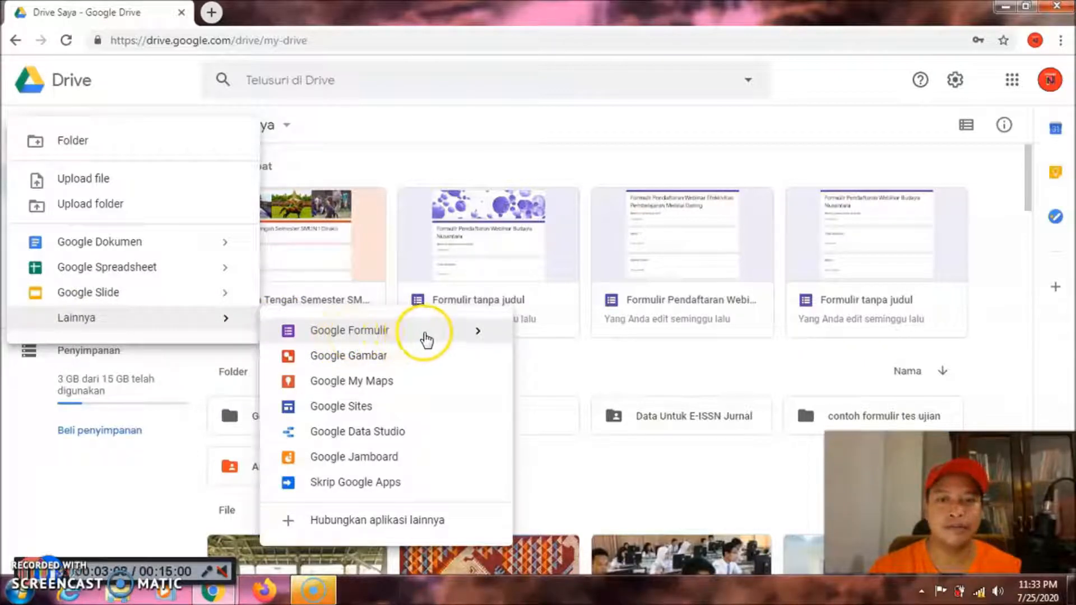
left_click(478, 335)
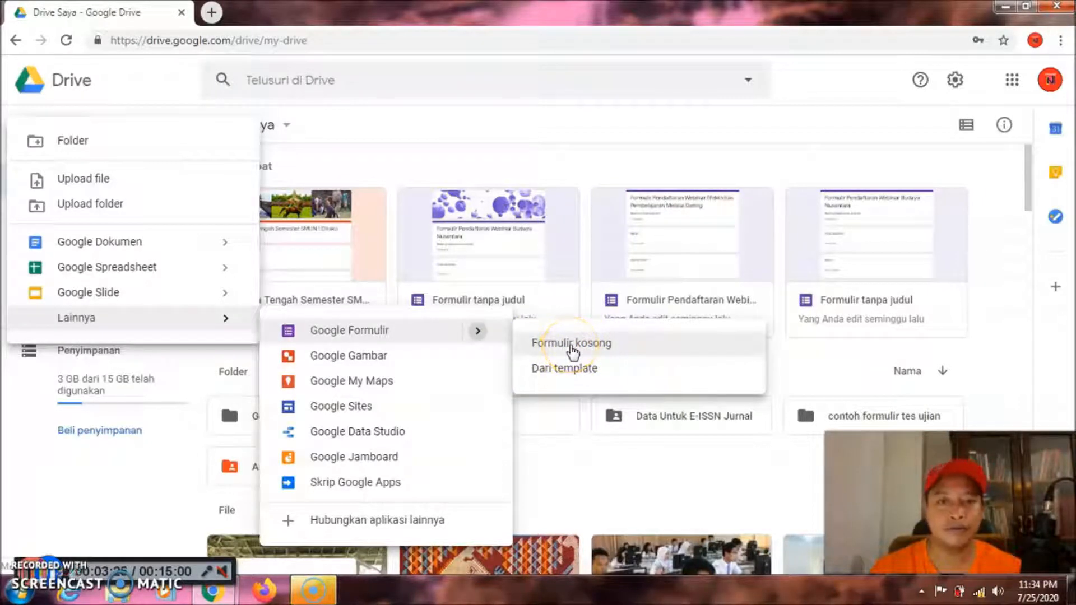
left_click(571, 344)
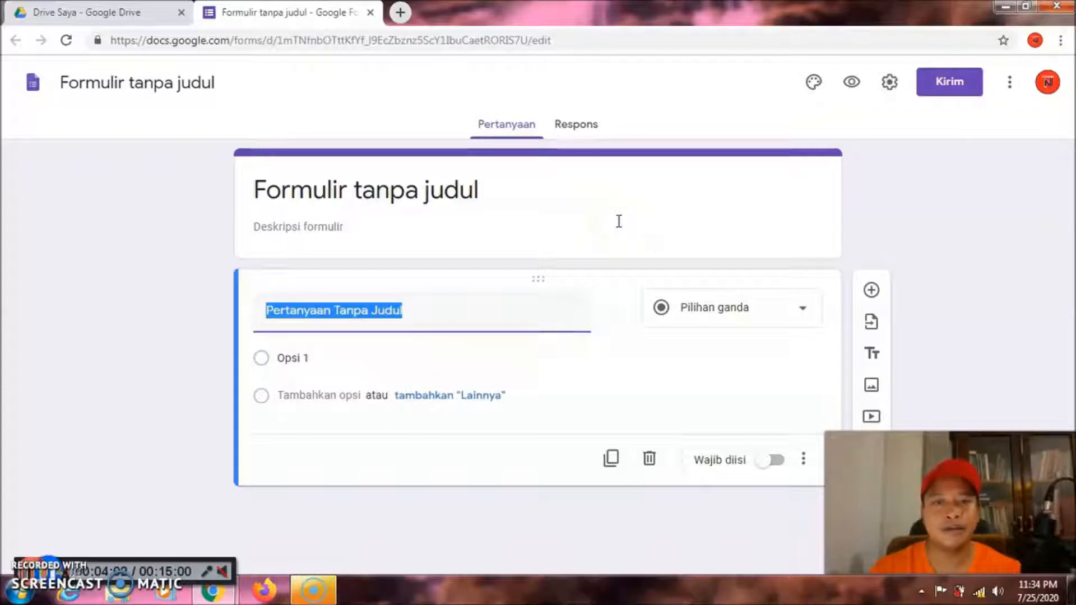
Replace the untitled heading with 'Tes Ujian Tengah Semester SMU DwiJaya'
left_click(505, 200)
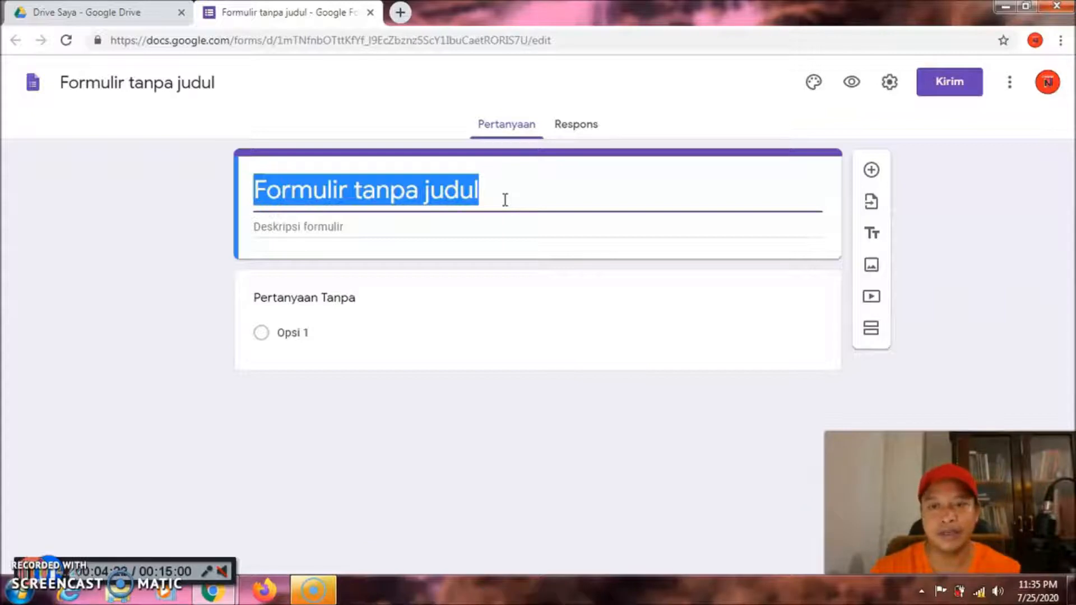
type("Tes U")
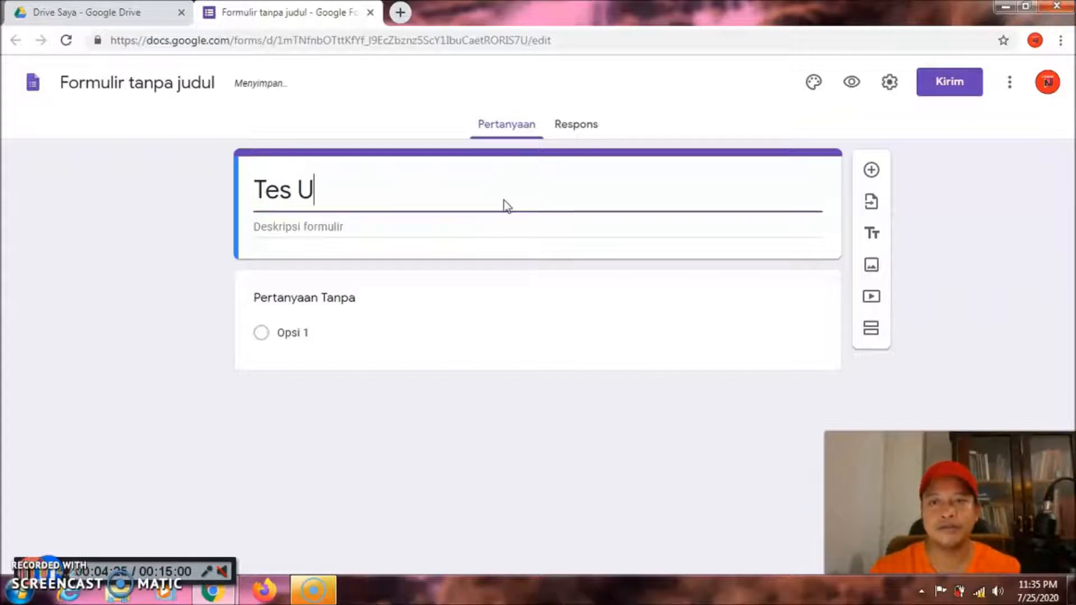
type("jian ")
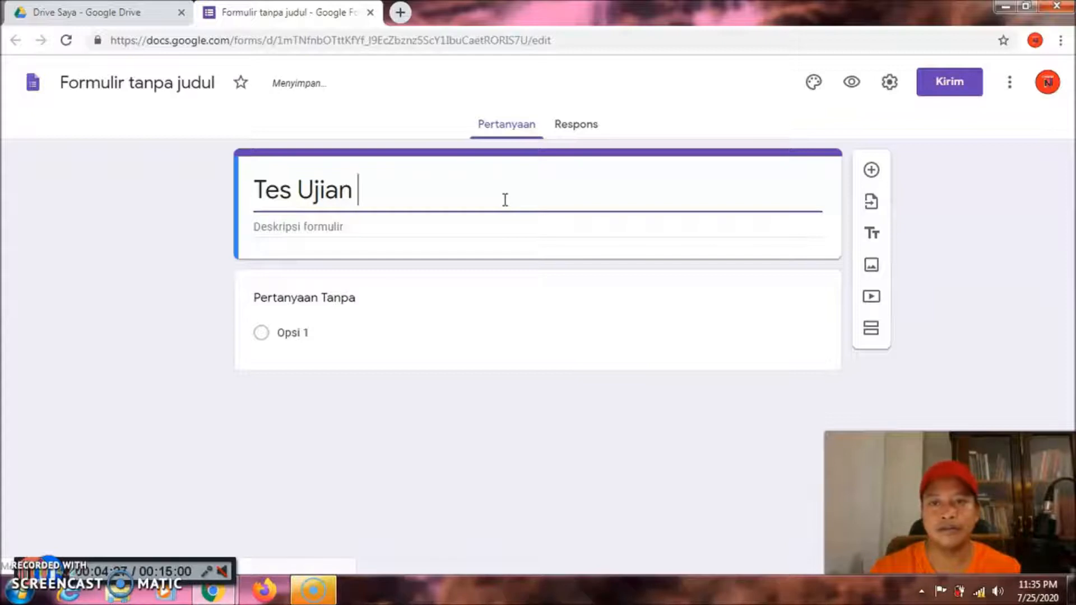
type("Tengah ")
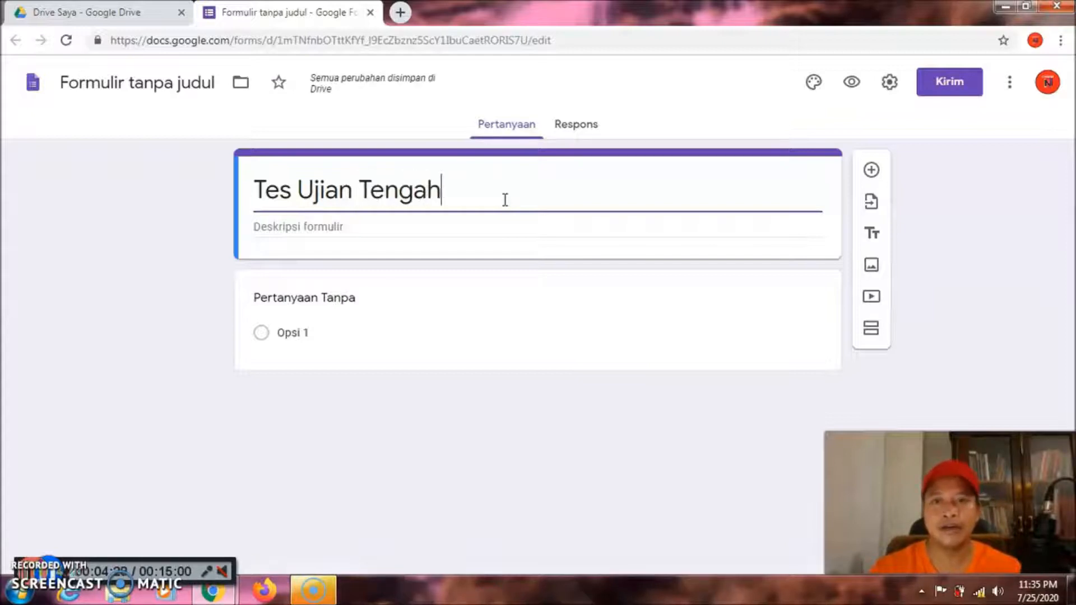
type("Semester")
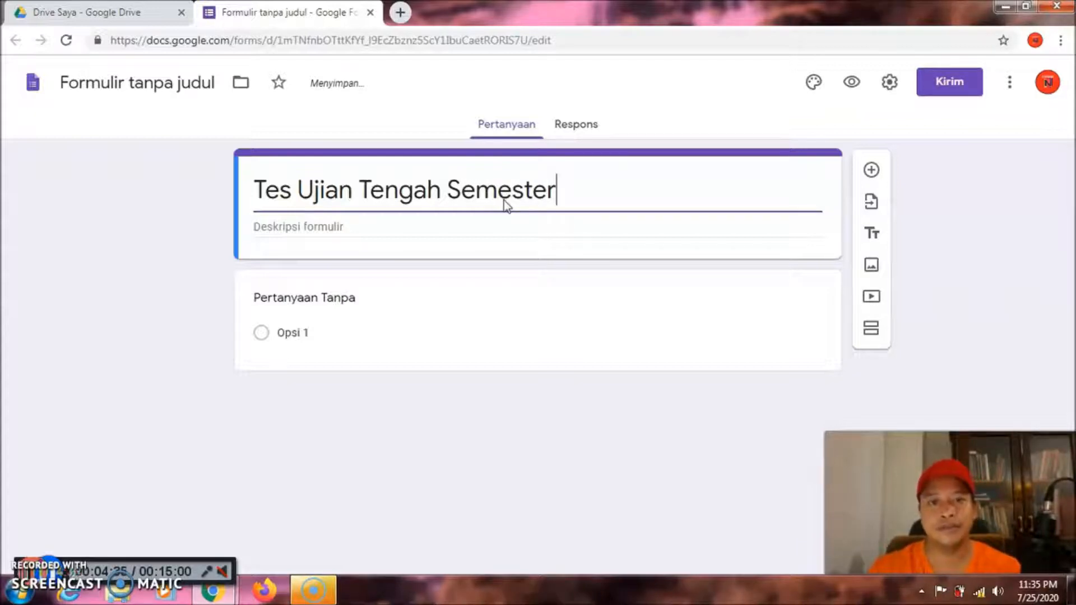
type("S")
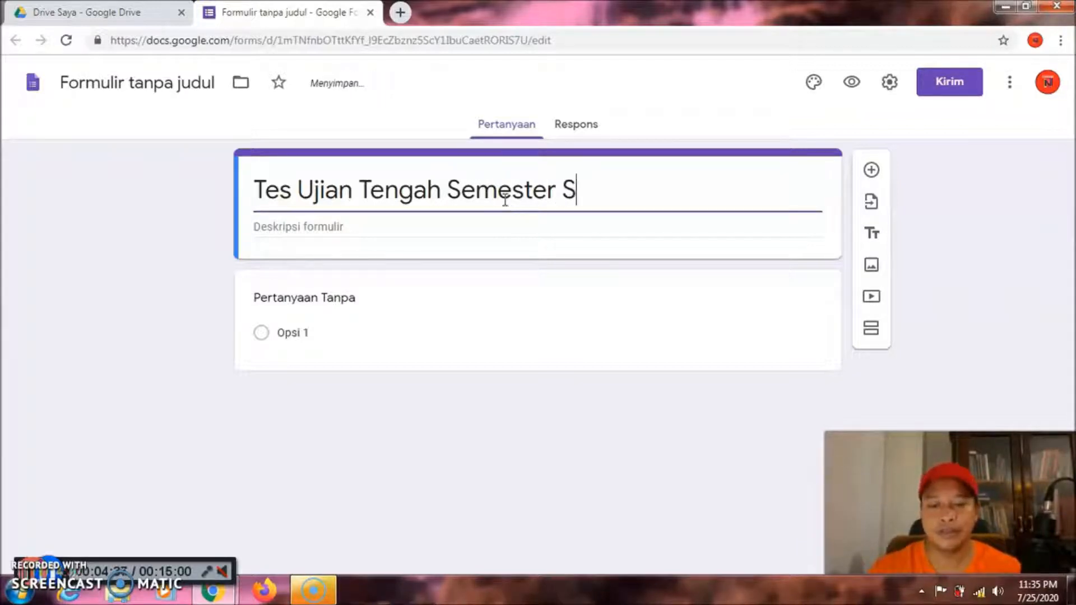
type("MU Di")
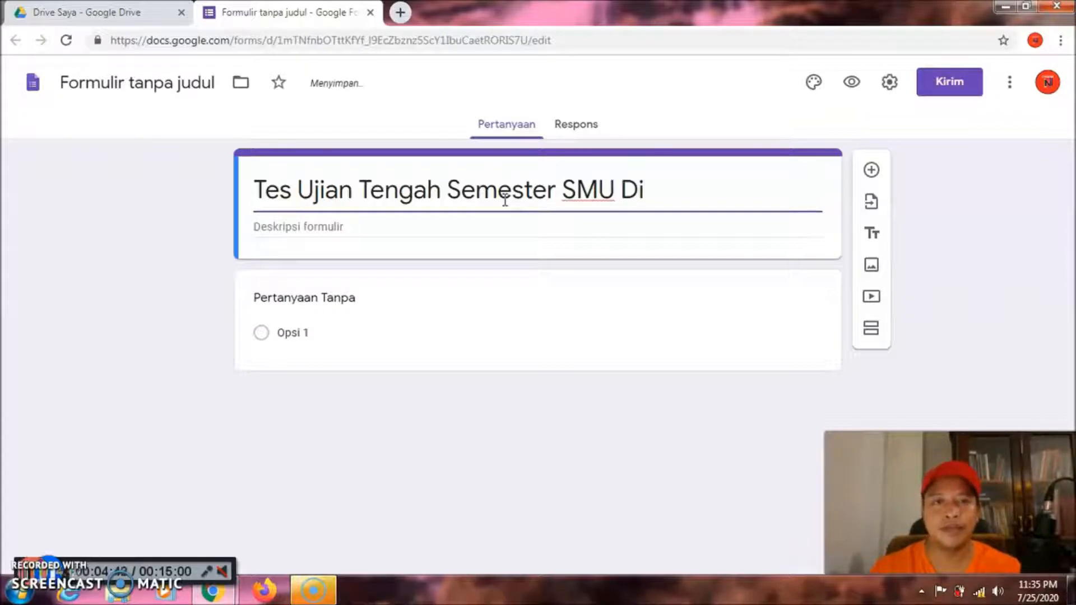
key("BackSpace")
type("wi")
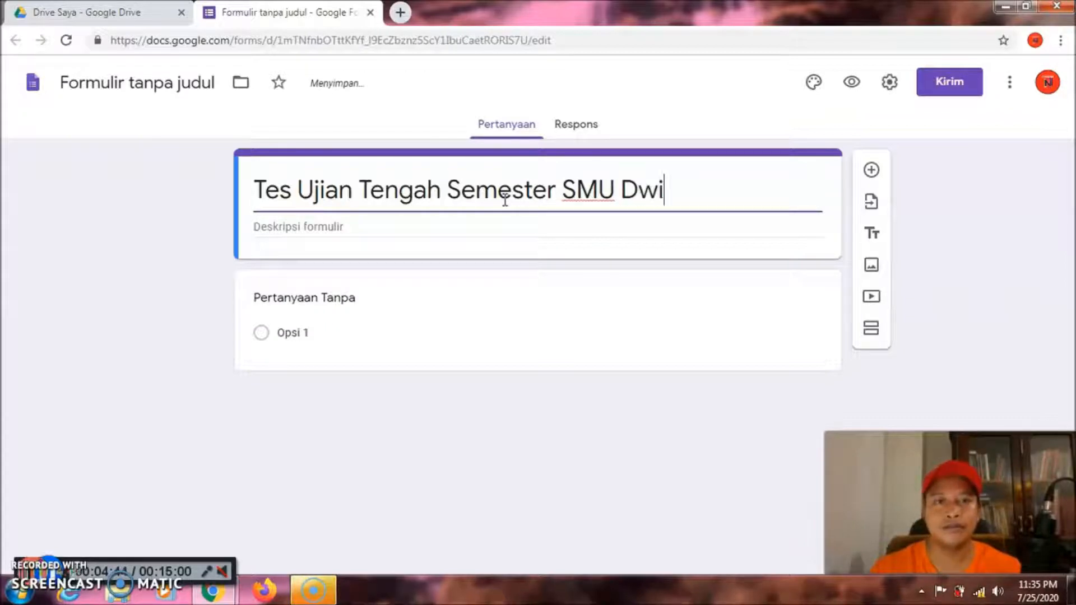
type("Jaya")
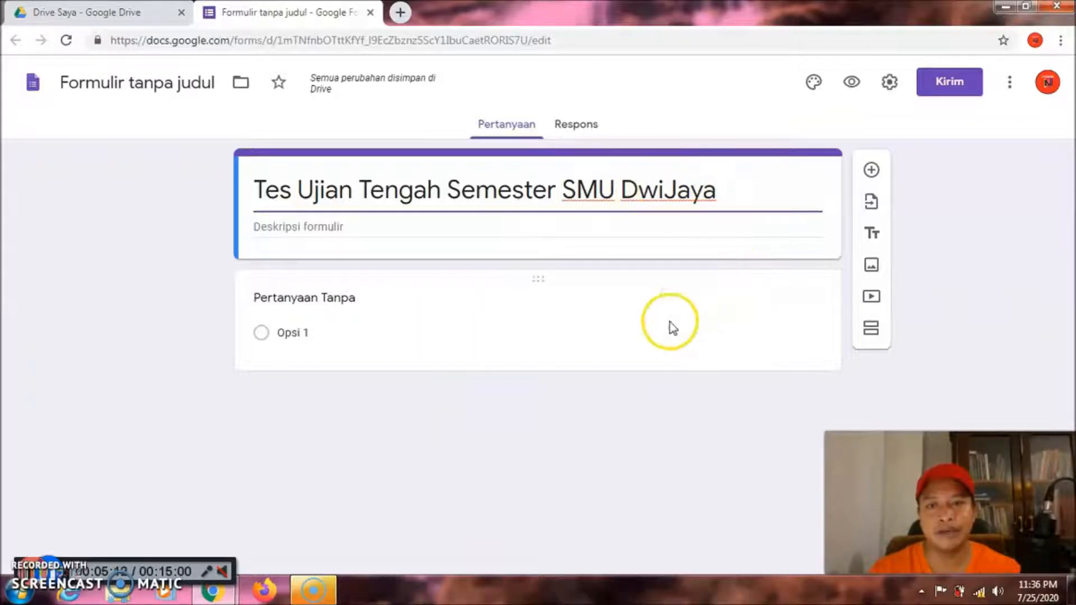
Title the first question 'Nama' and make it required
left_click(473, 303)
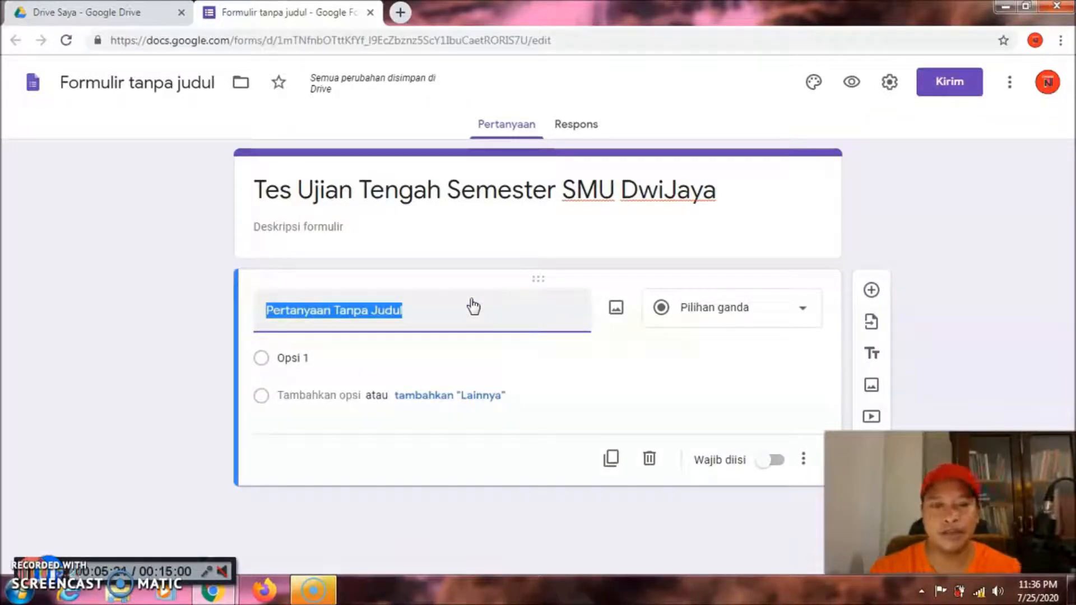
type("Nama")
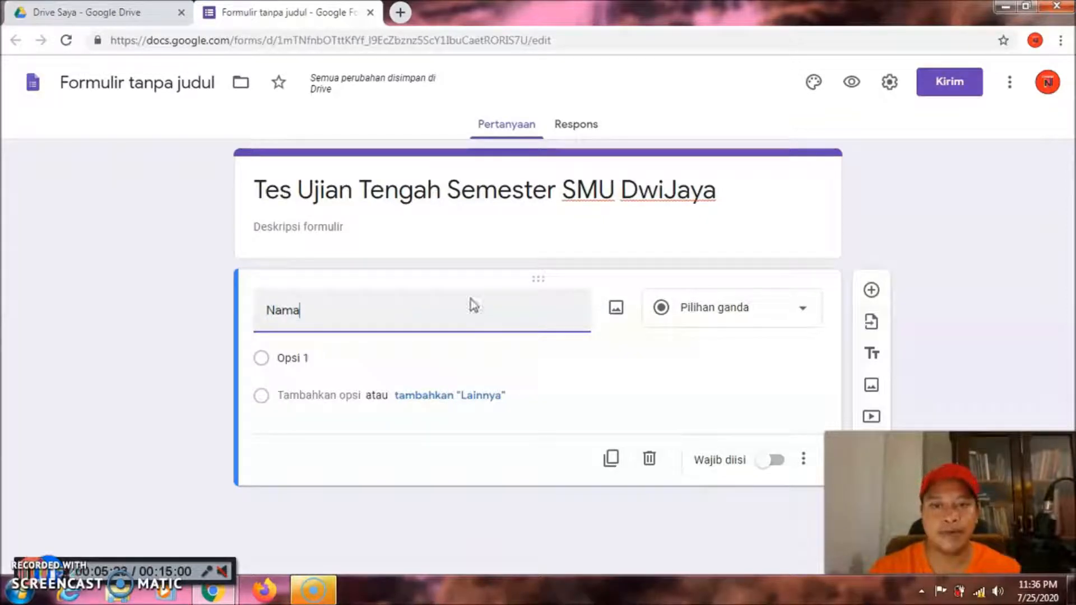
left_click(769, 433)
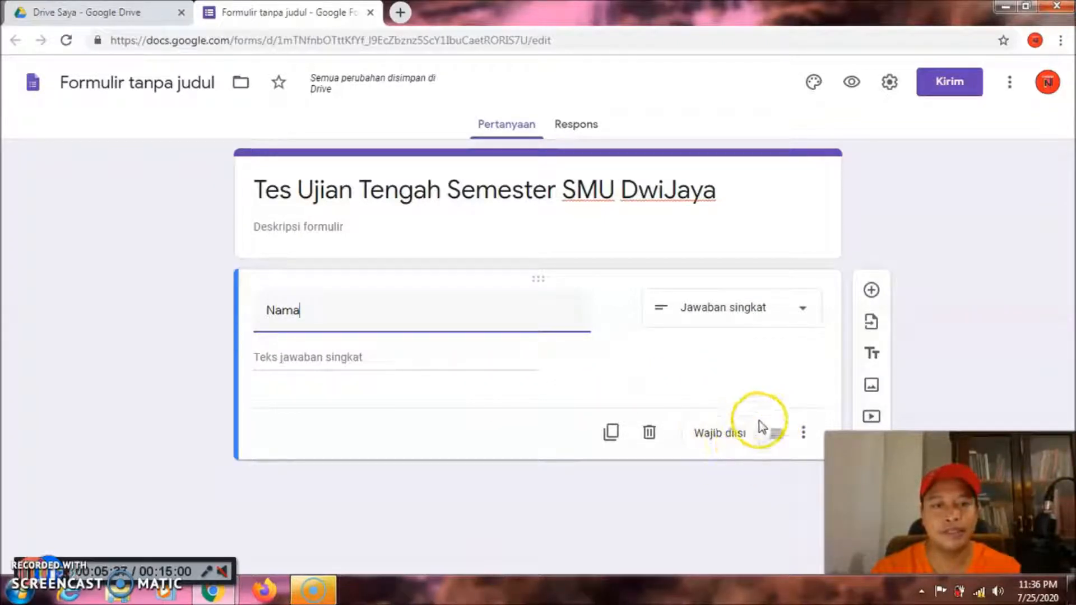
left_click(775, 436)
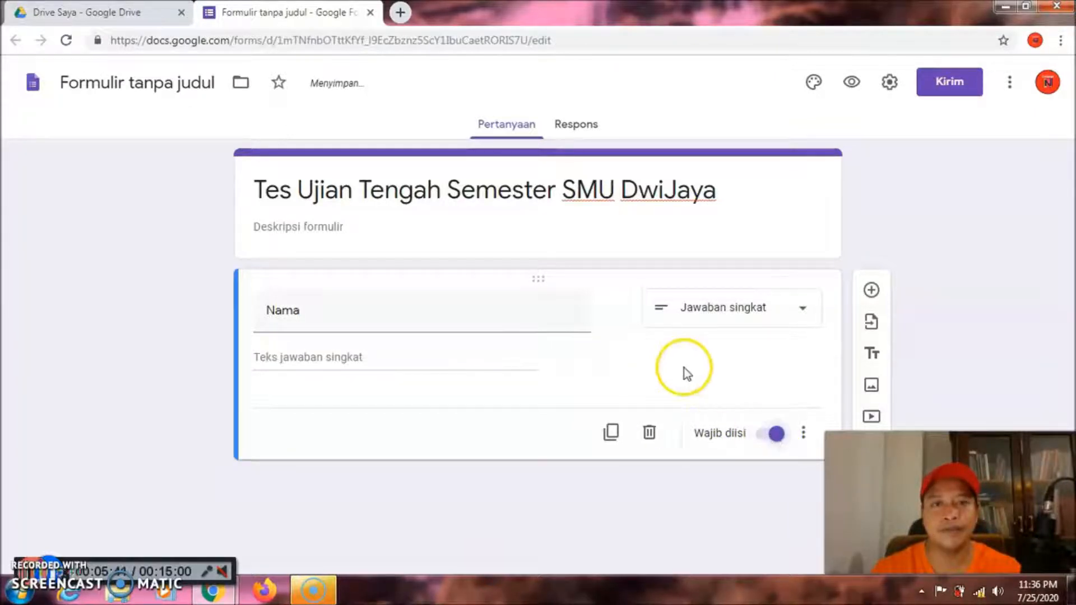
Add a required Jawaban singkat question titled 'Absen Kelas' below Nama
left_click(869, 290)
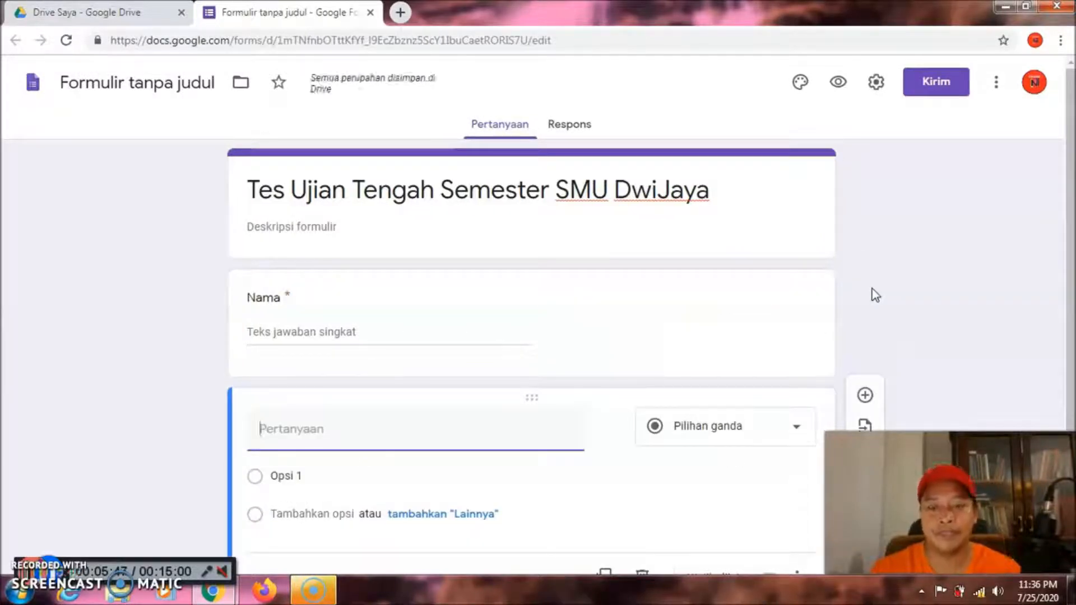
type("Absen")
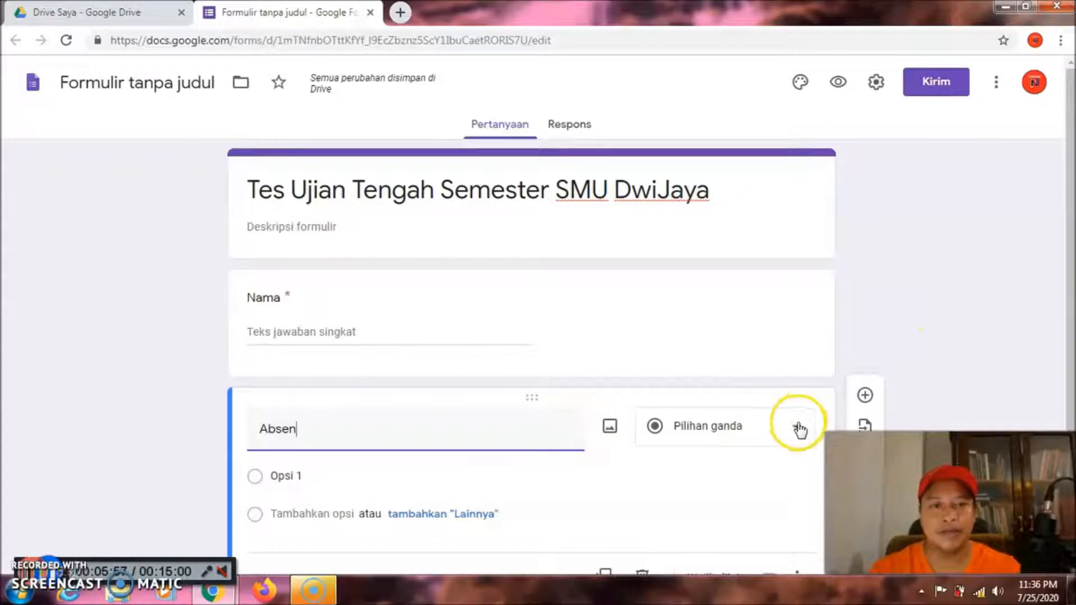
left_click(798, 432)
left_click(747, 101)
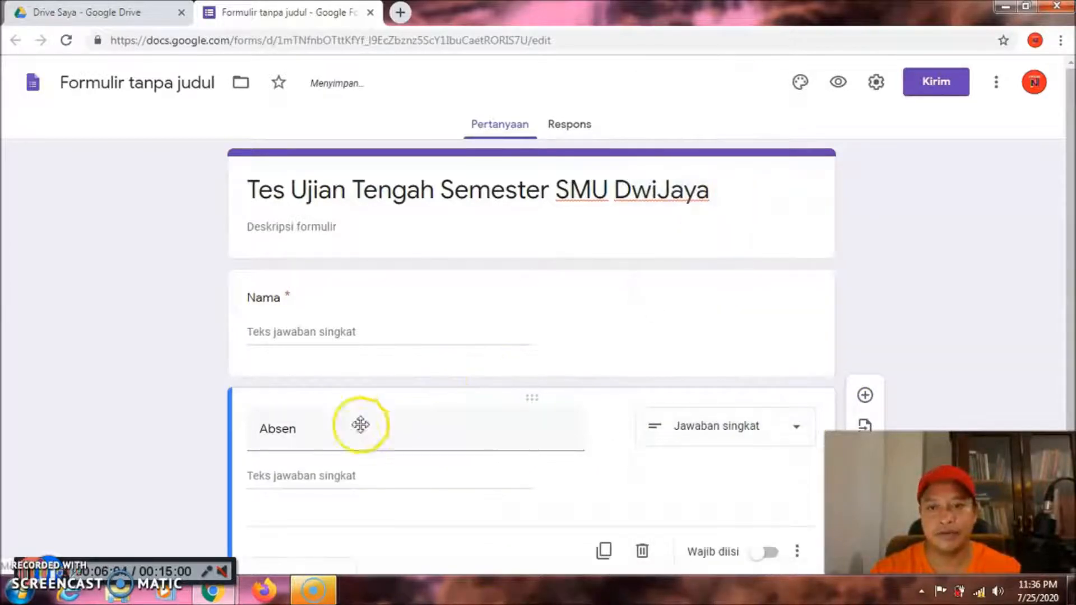
double_click(320, 434)
left_click(319, 435)
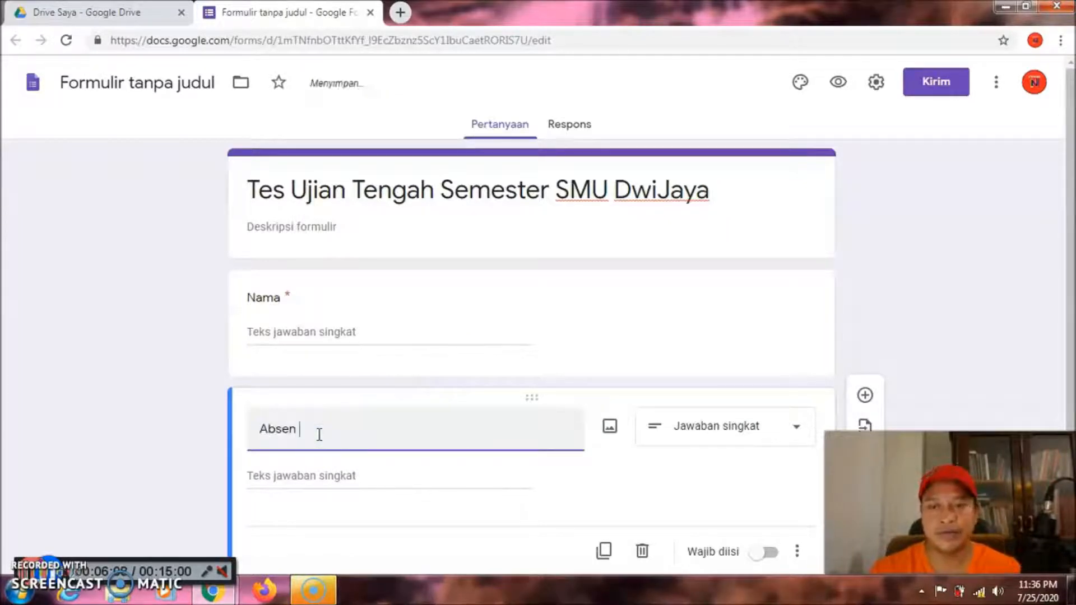
type("elas")
key("BackSpace")
key("BackSpace")
key("BackSpace")
type("Ke")
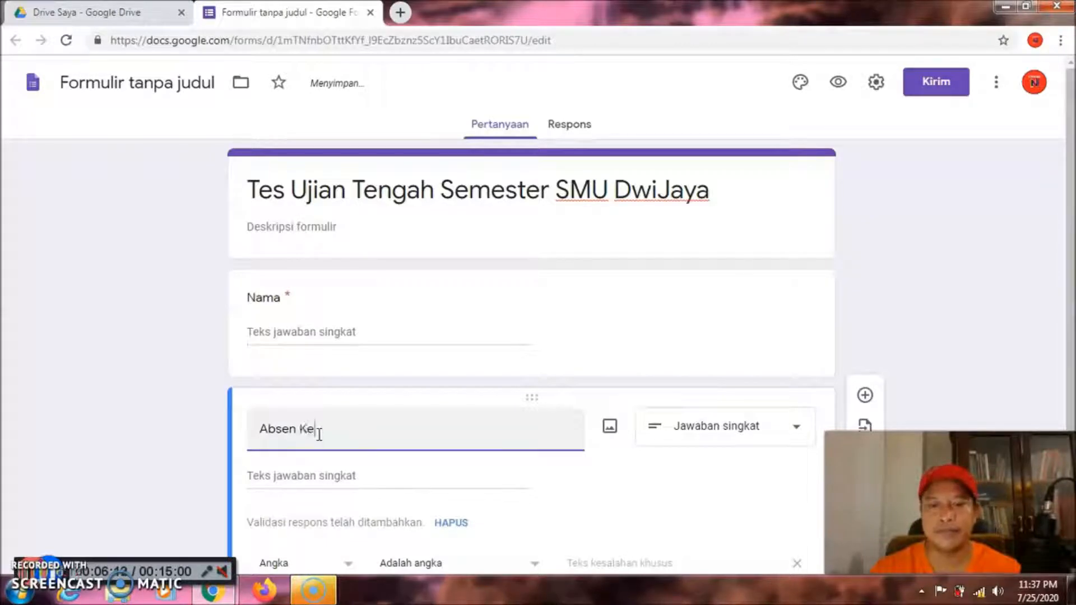
type("las")
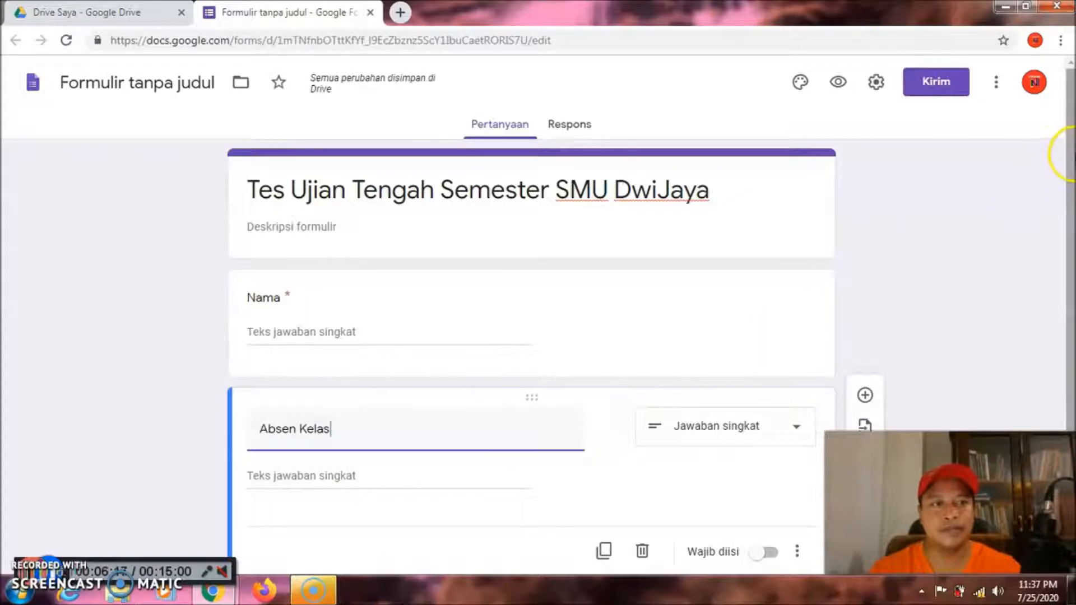
scroll(1071, 152, "down", 1)
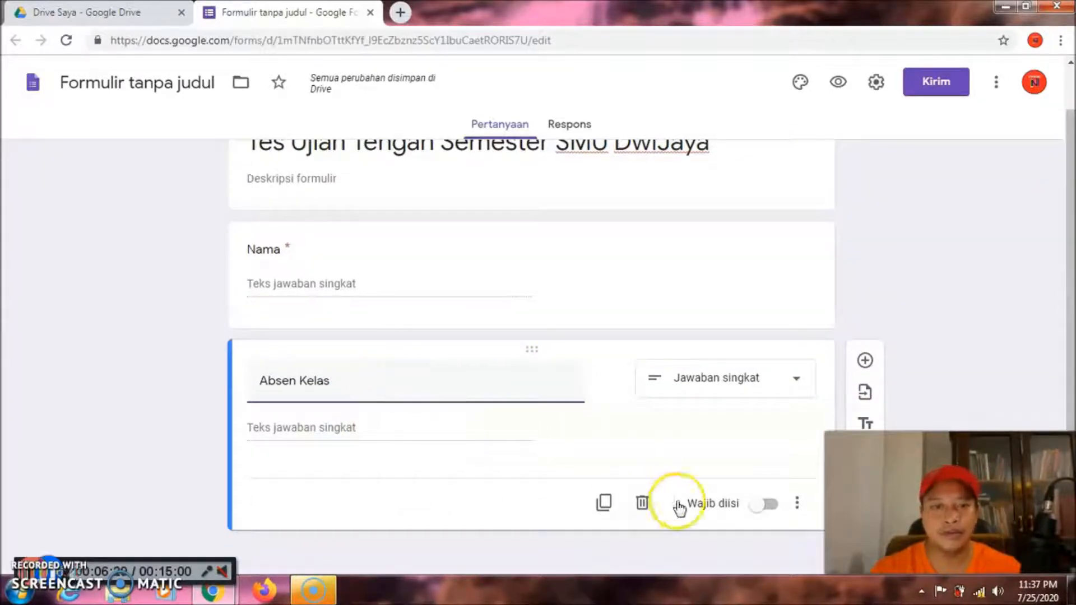
left_click(771, 507)
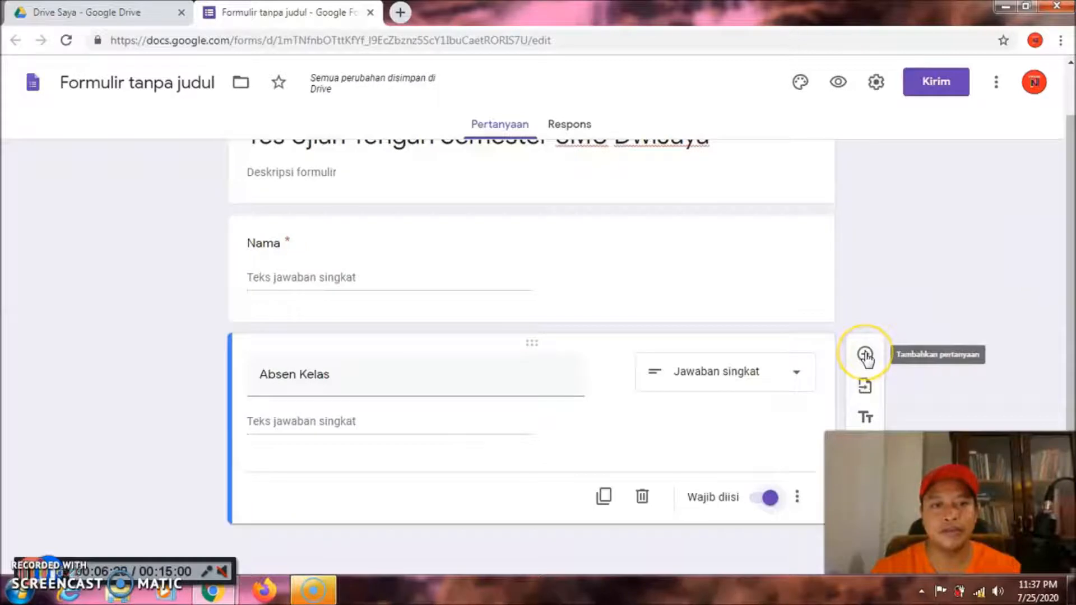
Add a Pilihan ganda question titled 'Kelas' below Absen Kelas
left_click(865, 355)
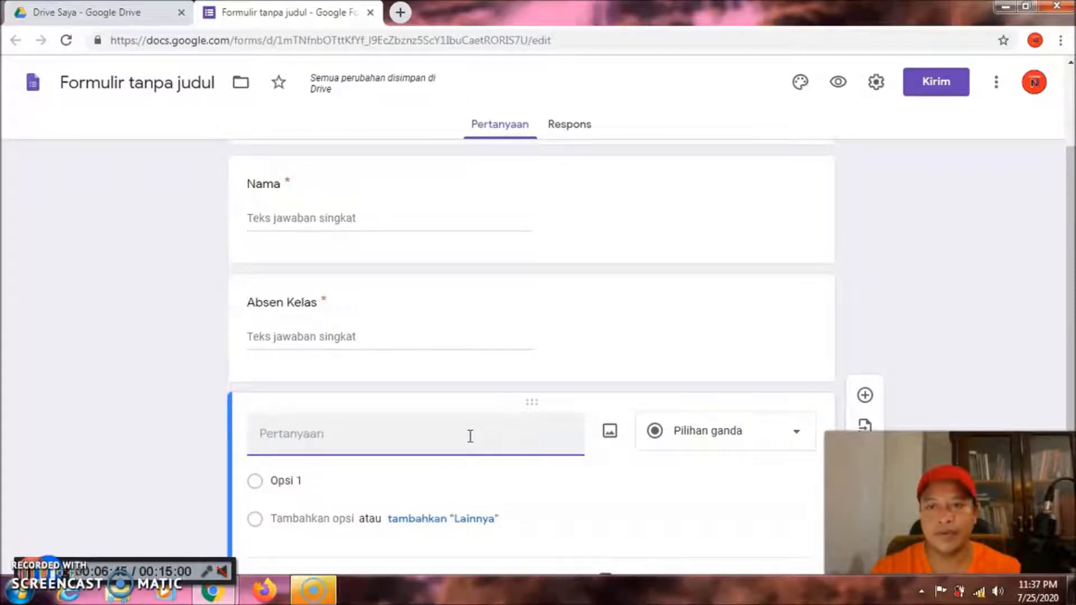
type("Kel")
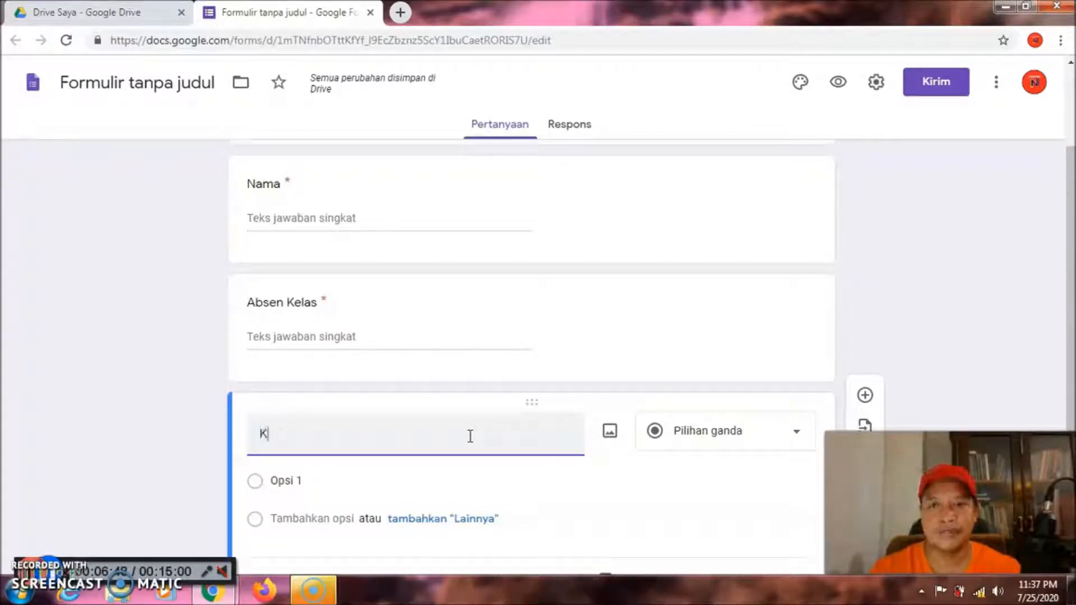
key("BackSpace")
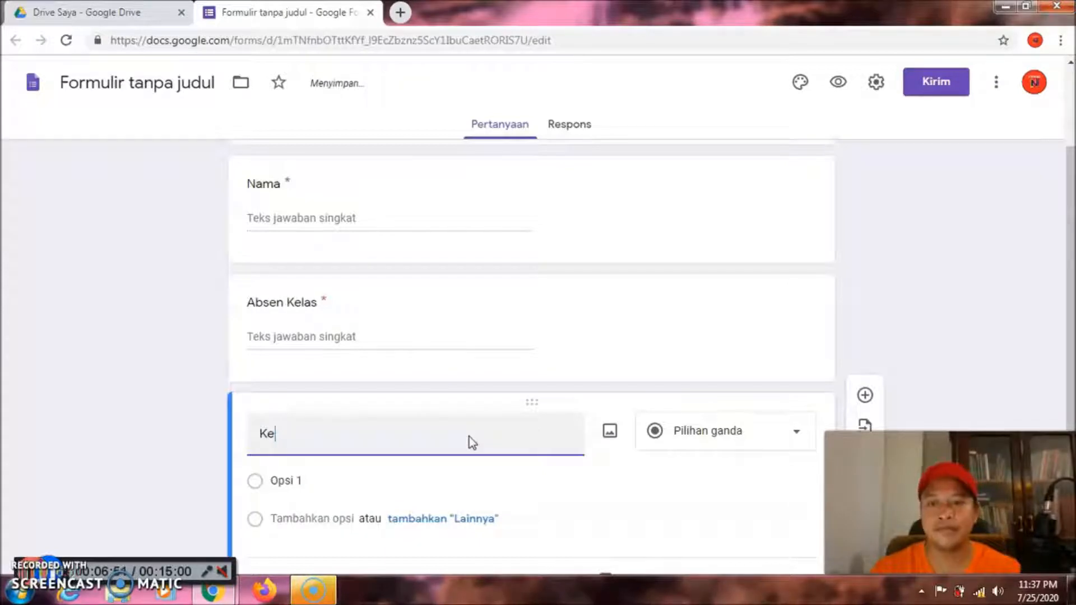
type("las")
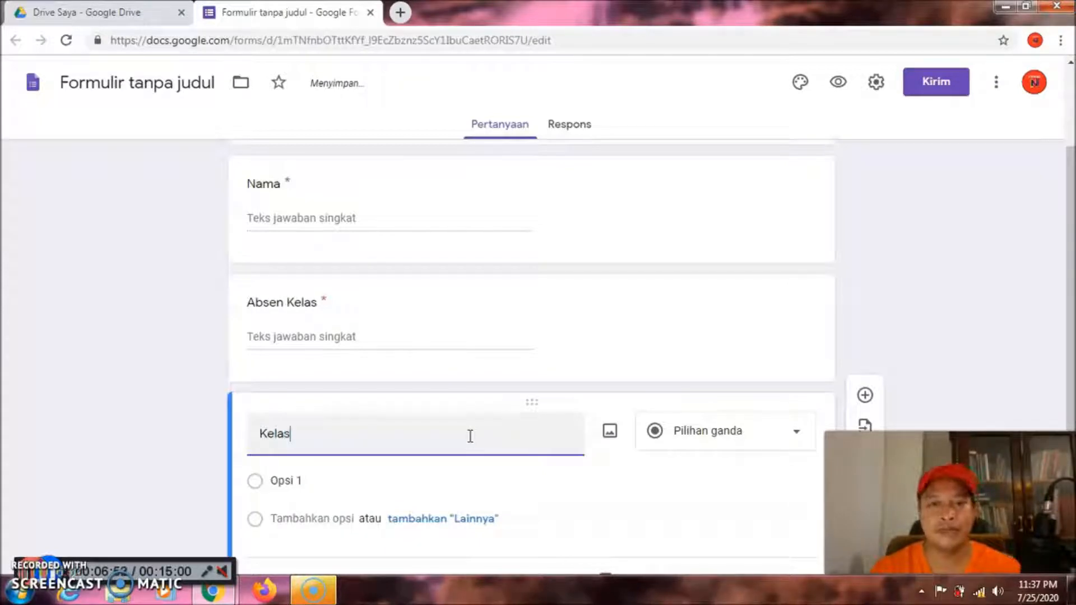
left_click(797, 437)
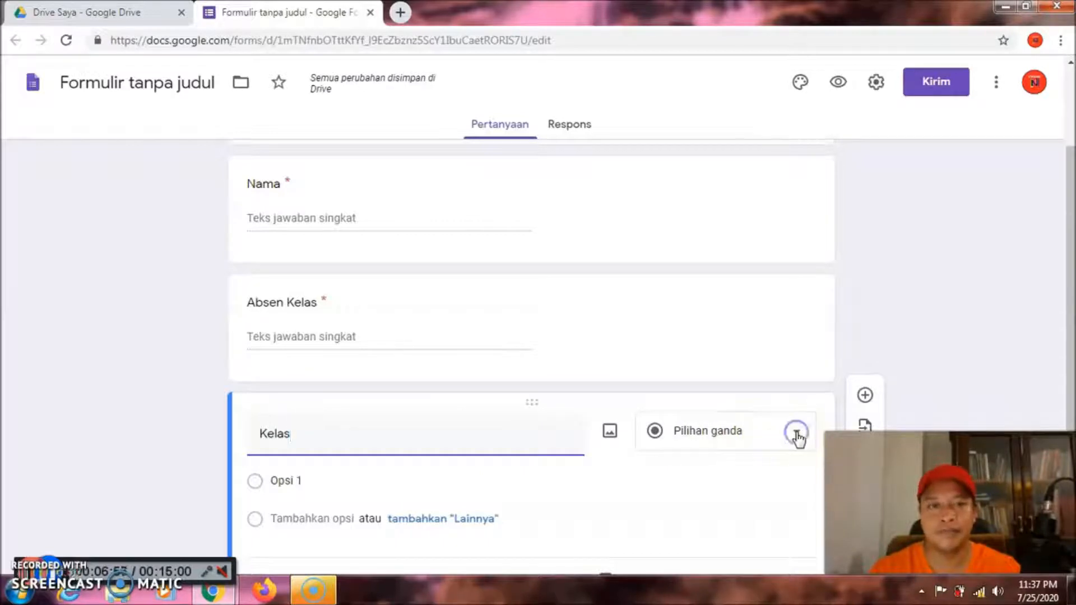
left_click(712, 189)
Give Kelas the options a 1, b 1, c 1, d 1, e 1 and make it required
left_click(373, 483)
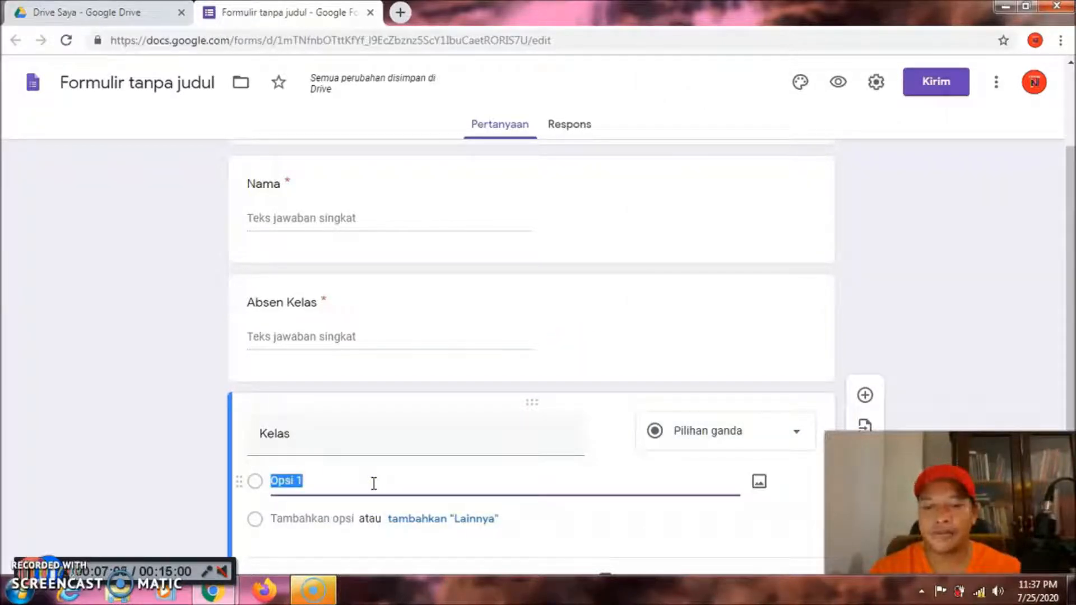
type("a")
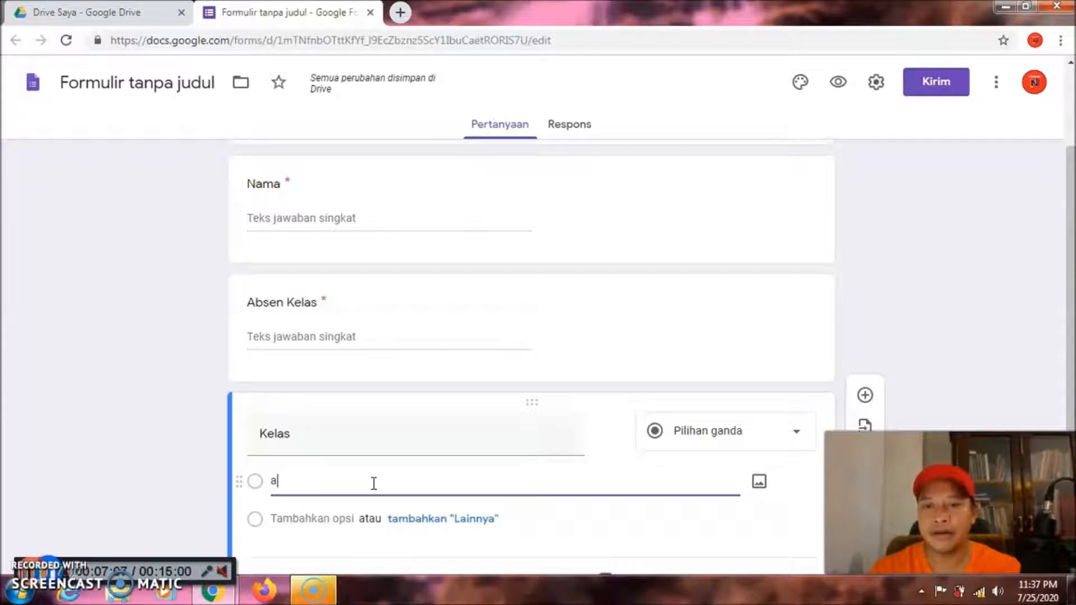
key("Return")
type("l")
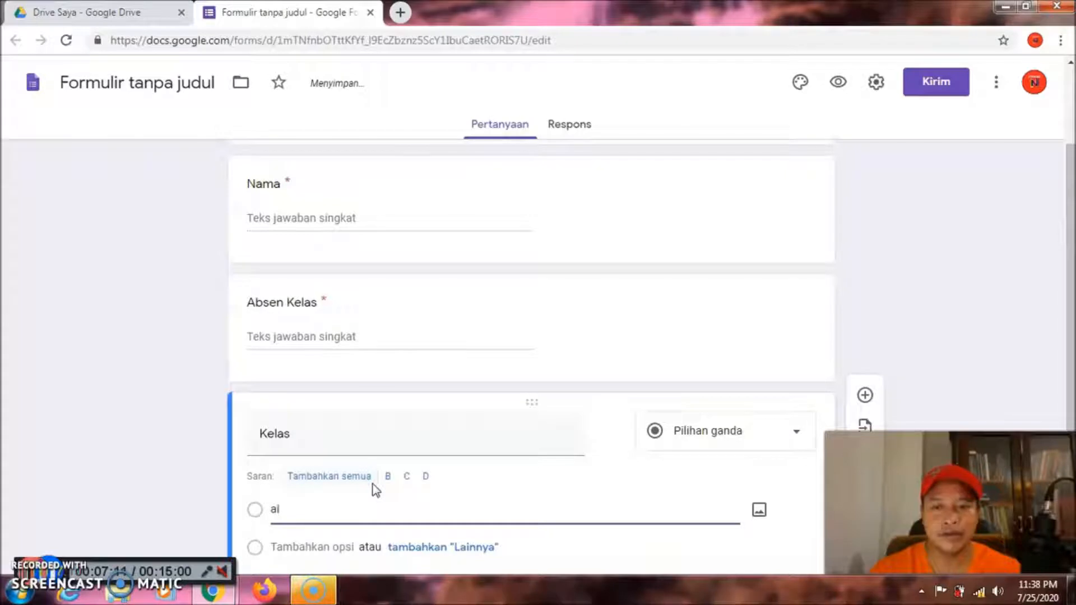
type("1")
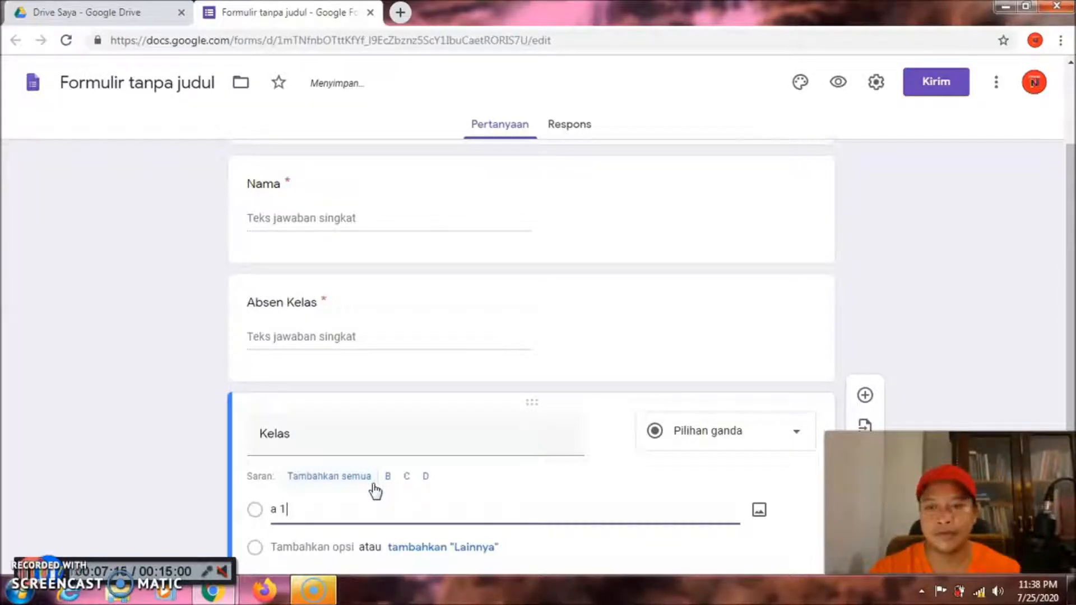
key("Return")
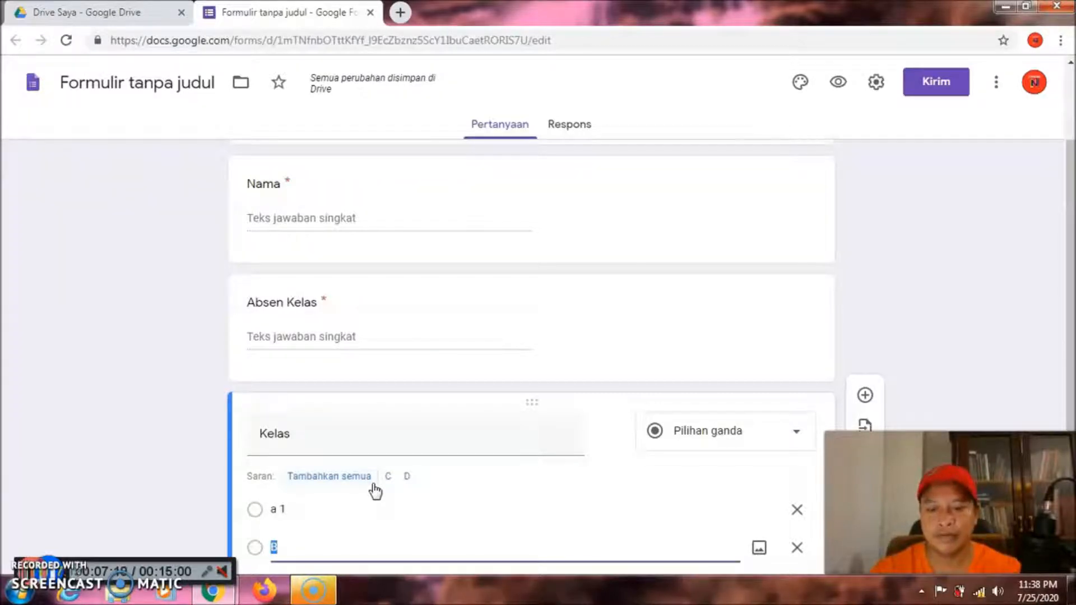
type("b ")
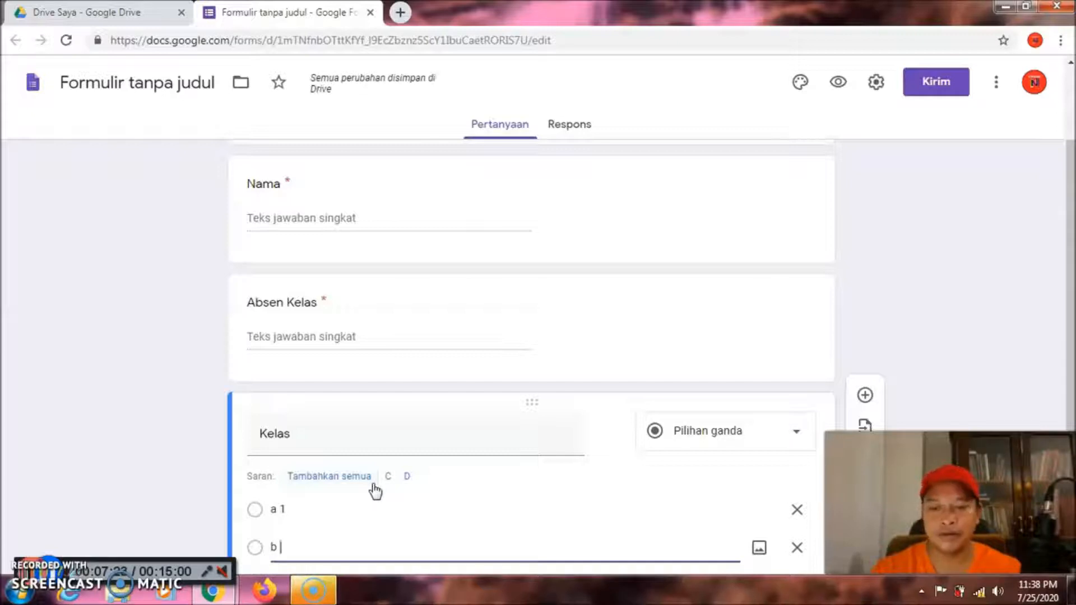
type("1")
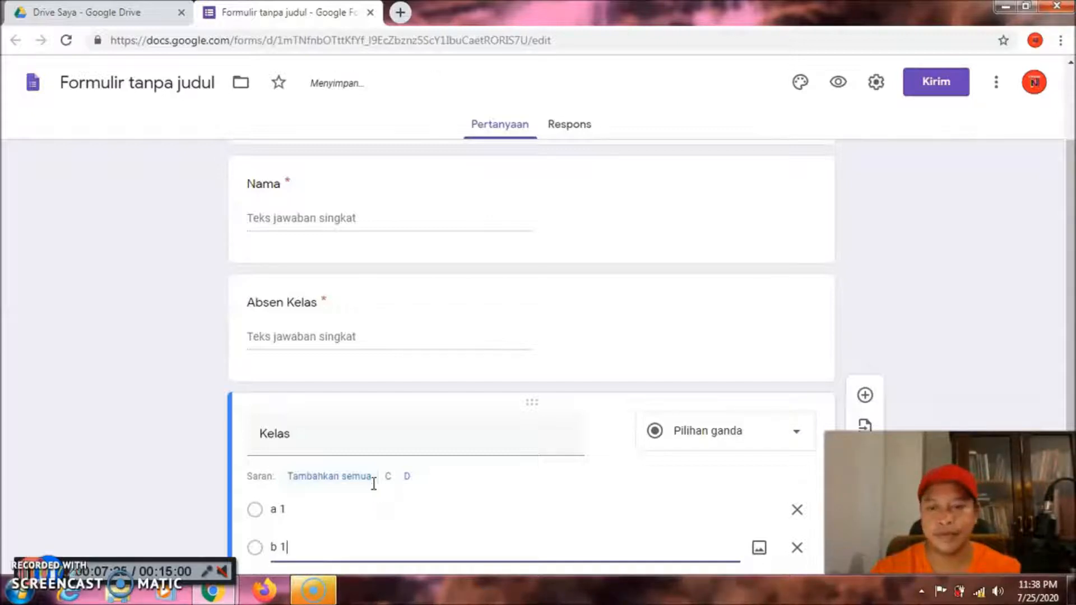
key("Return")
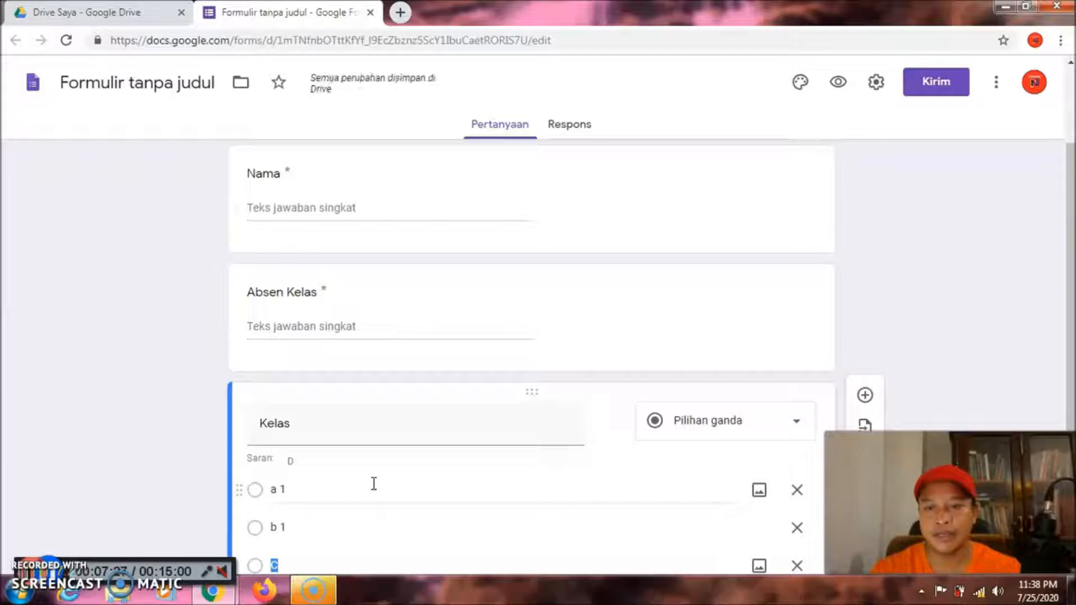
type("c")
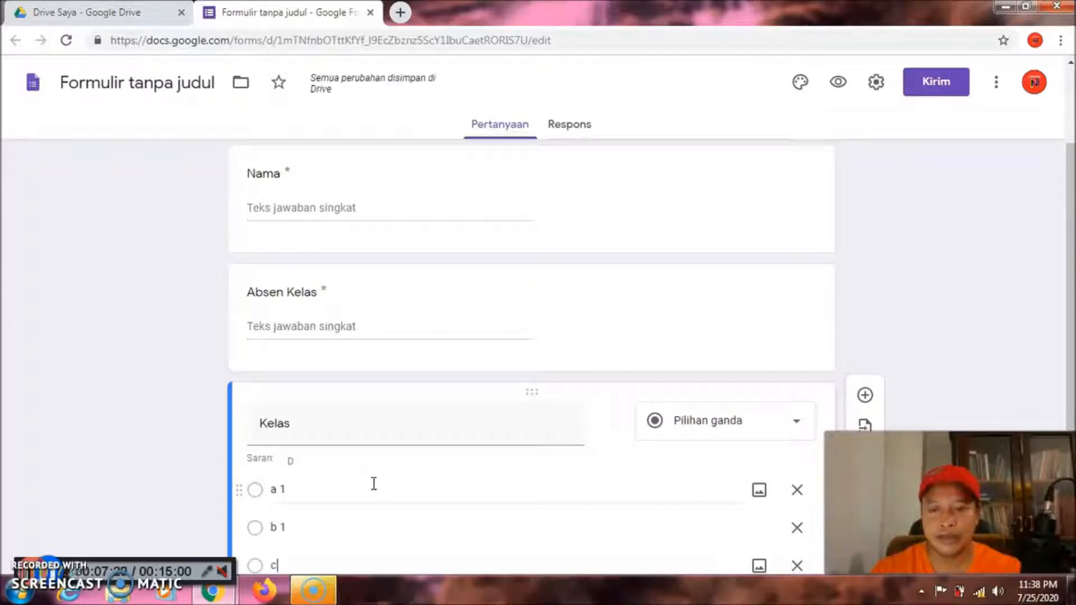
type(" 1")
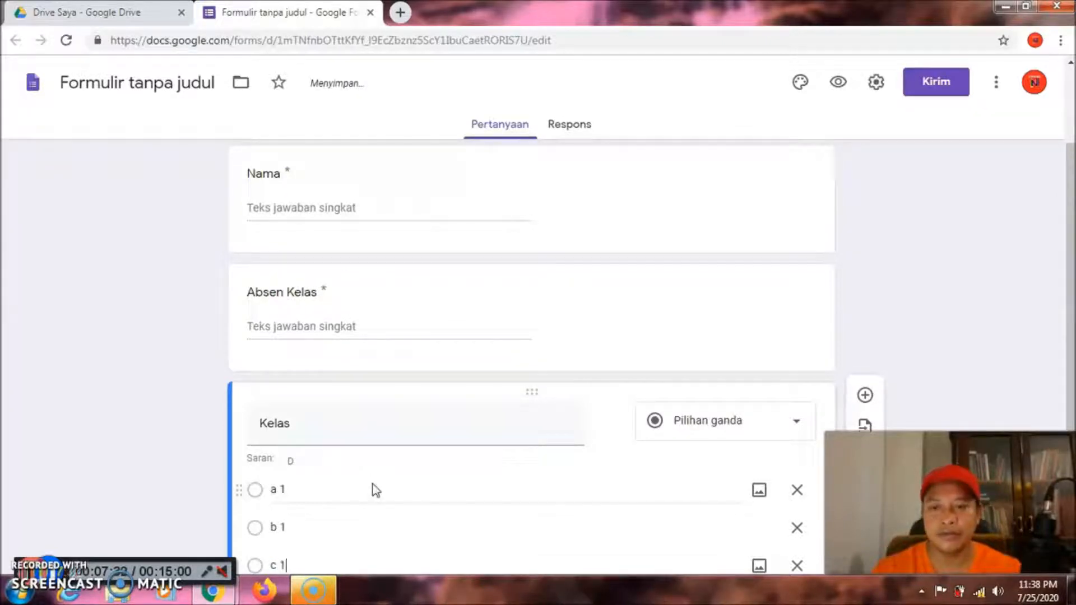
key("Return")
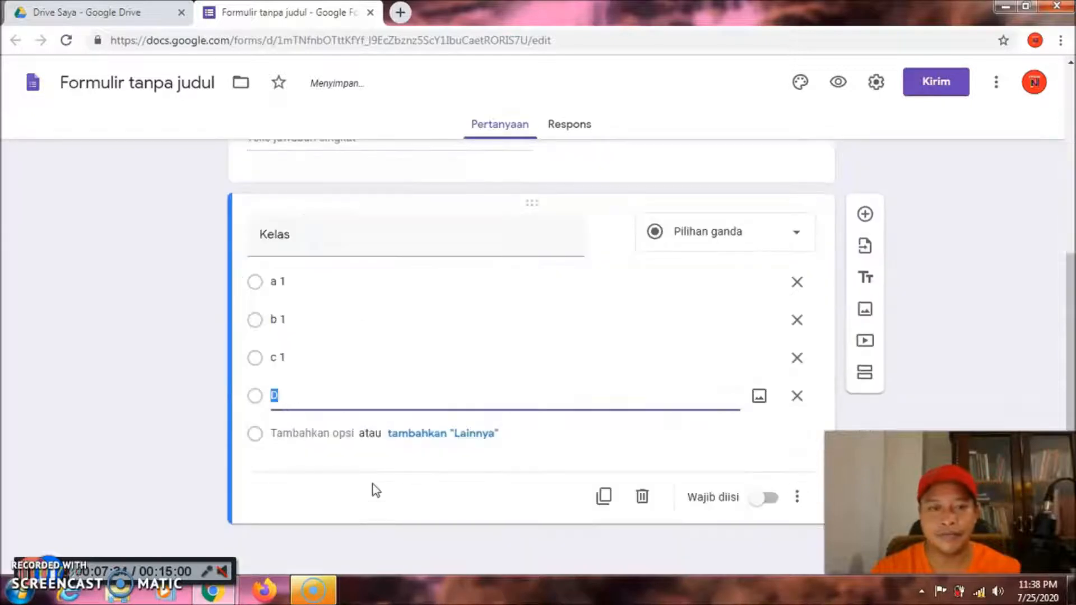
type("d")
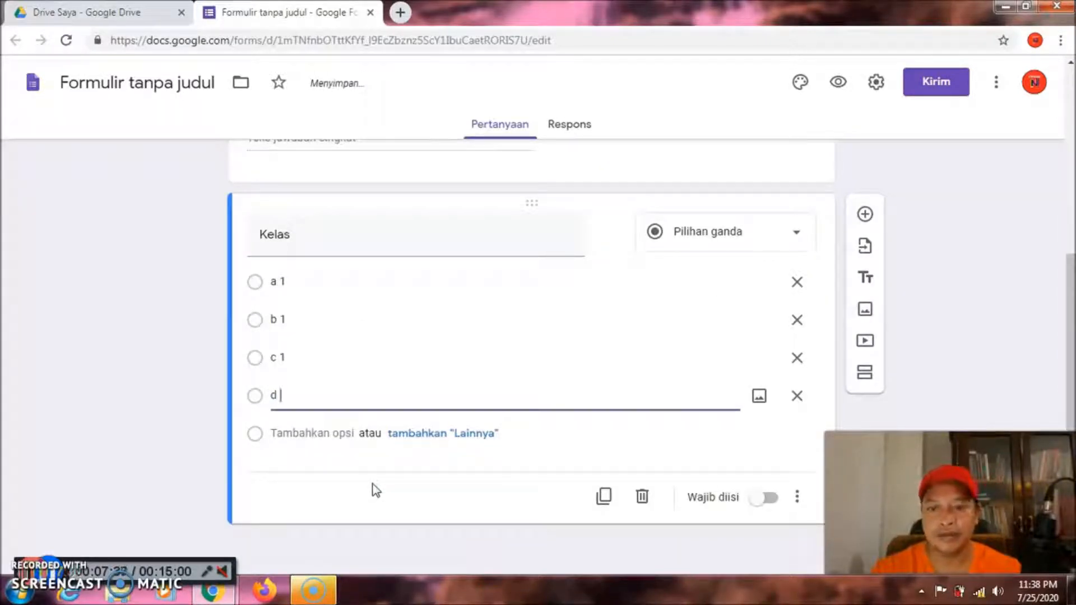
type(" 1")
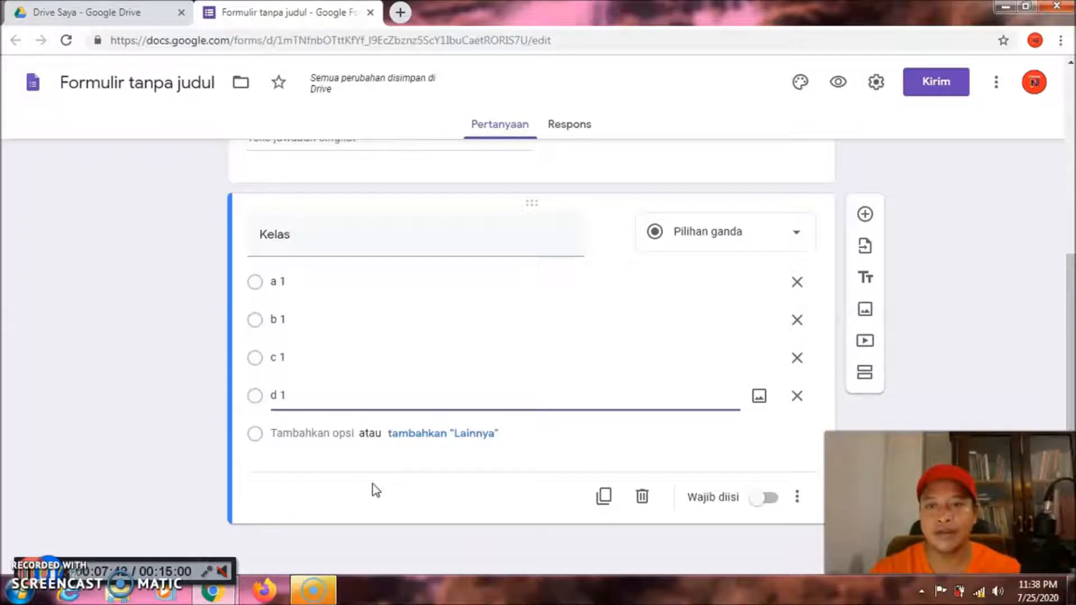
key("Return")
type("e 1")
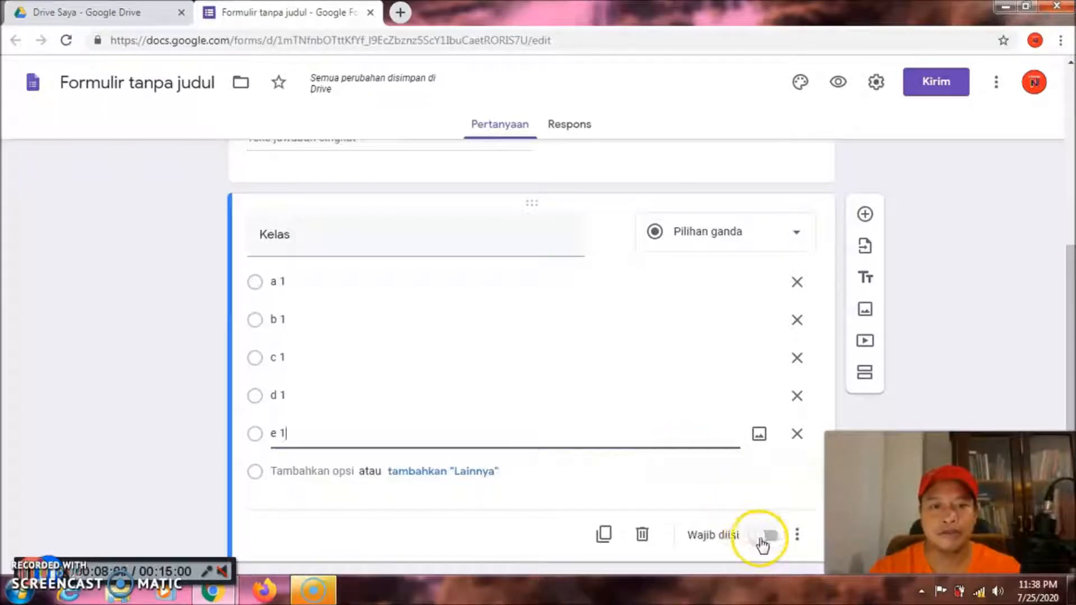
left_click(760, 539)
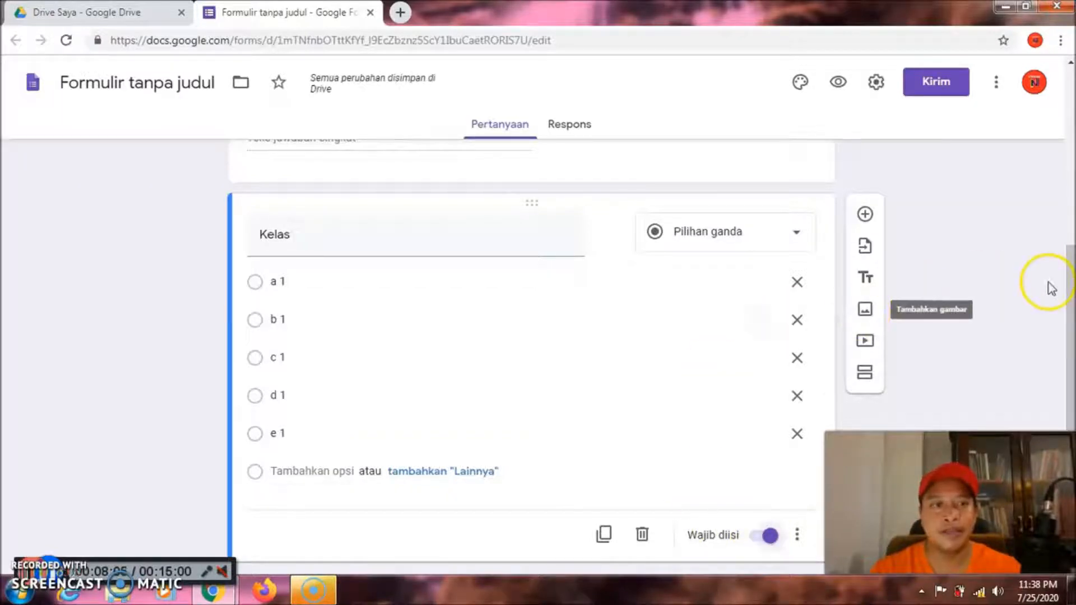
left_click_drag(1072, 275, 1073, 298)
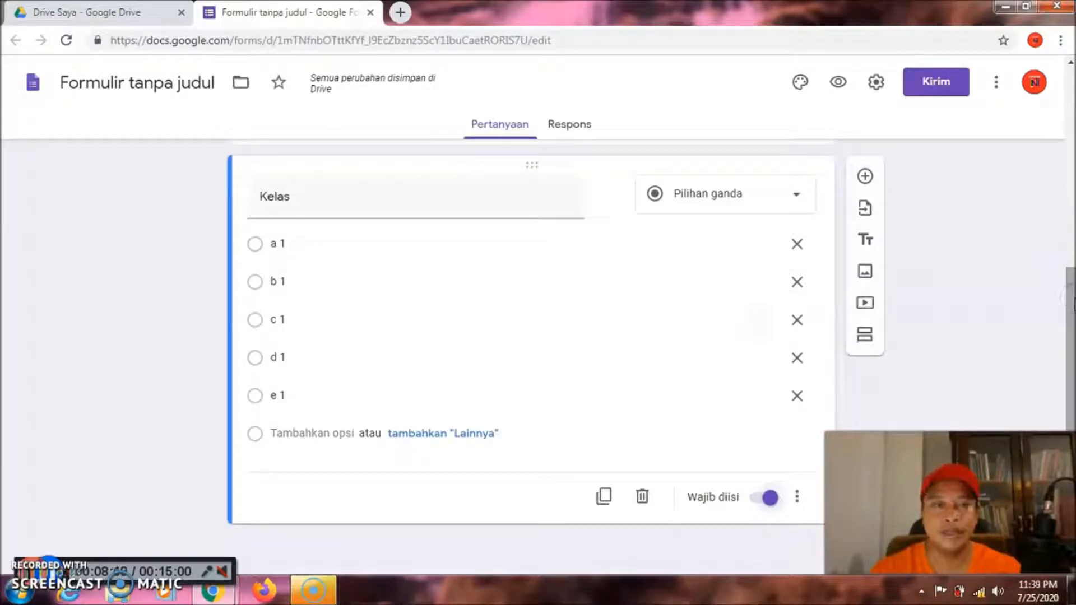
Add a short-answer question titled 'Token' with Angka / Adalah angka validation below Kelas
left_click(867, 180)
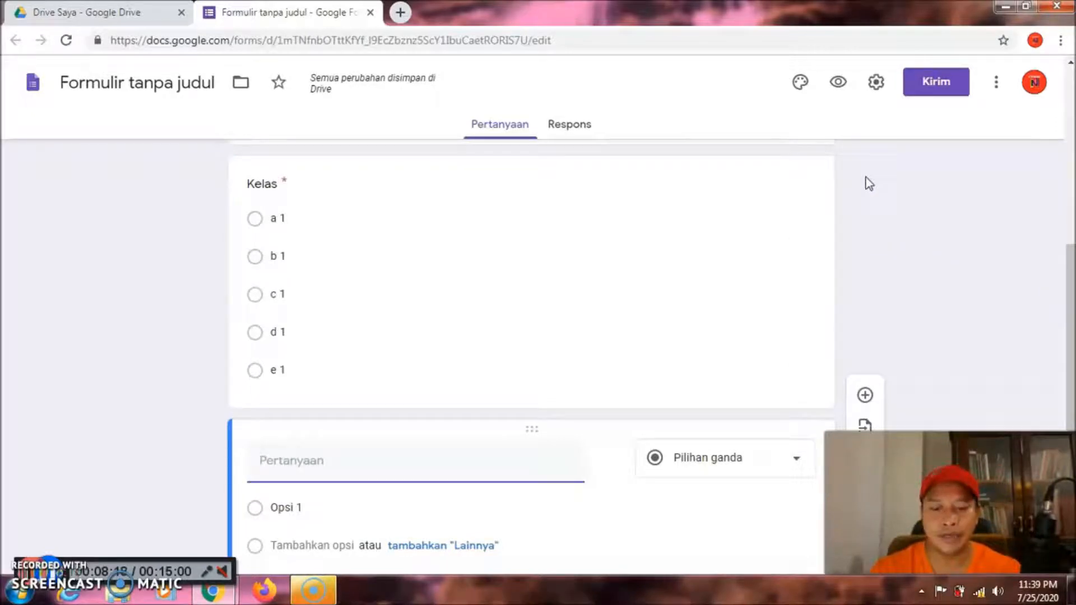
type("T")
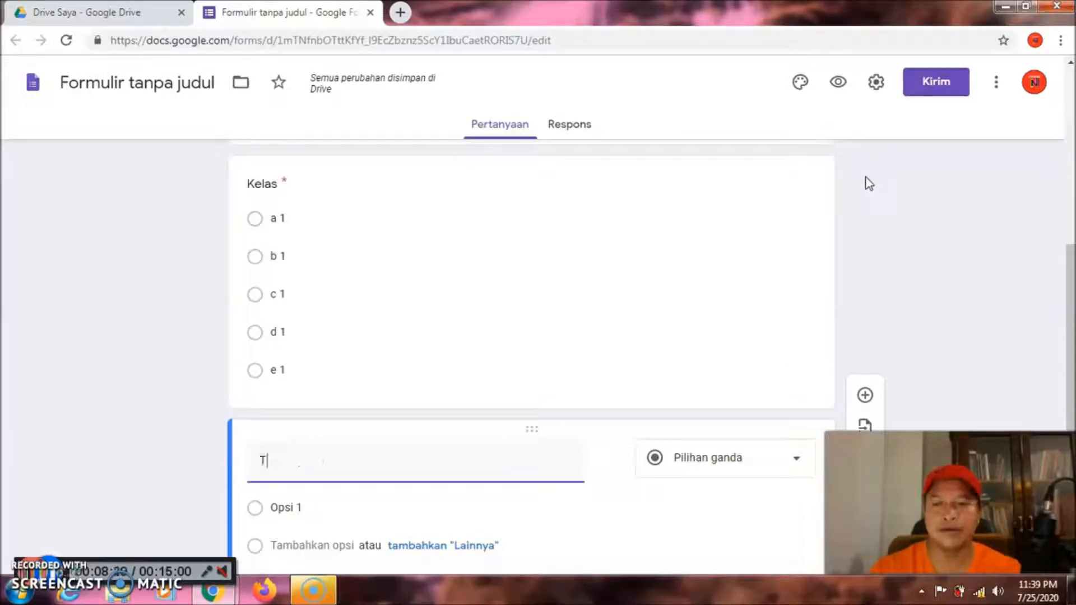
type("oken")
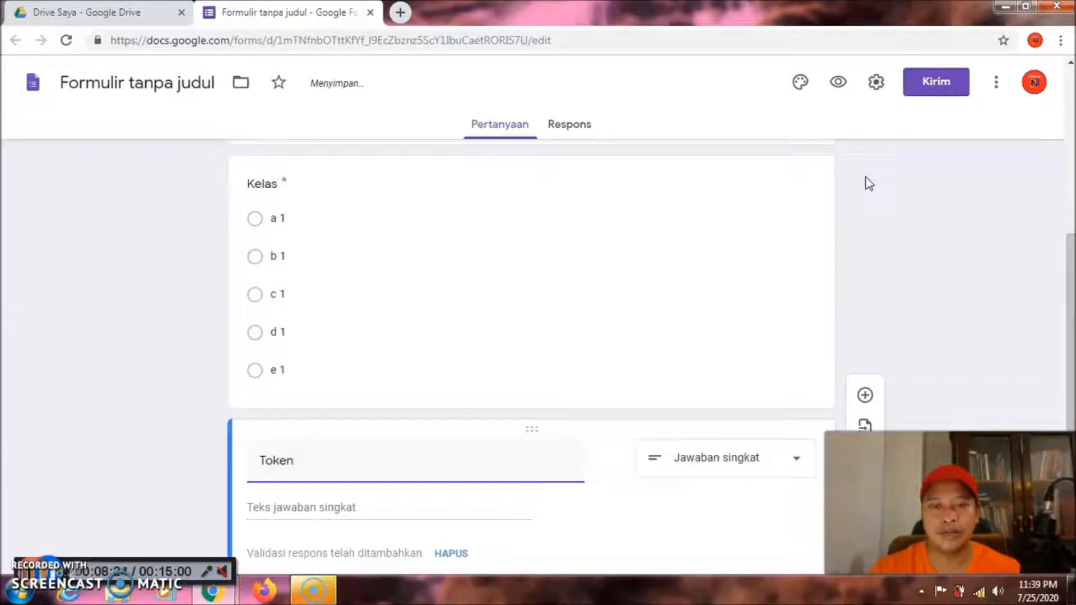
left_click_drag(1068, 249, 1070, 286)
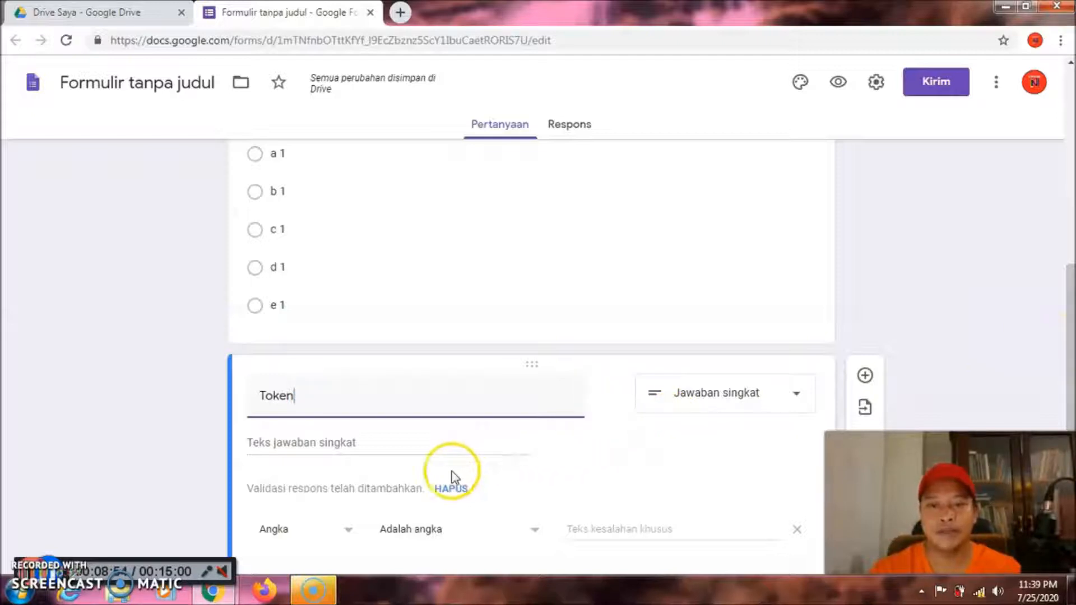
Validate Token as Teks / Berisi the exam code, error 'Token anda salah', and make it required
left_click(347, 531)
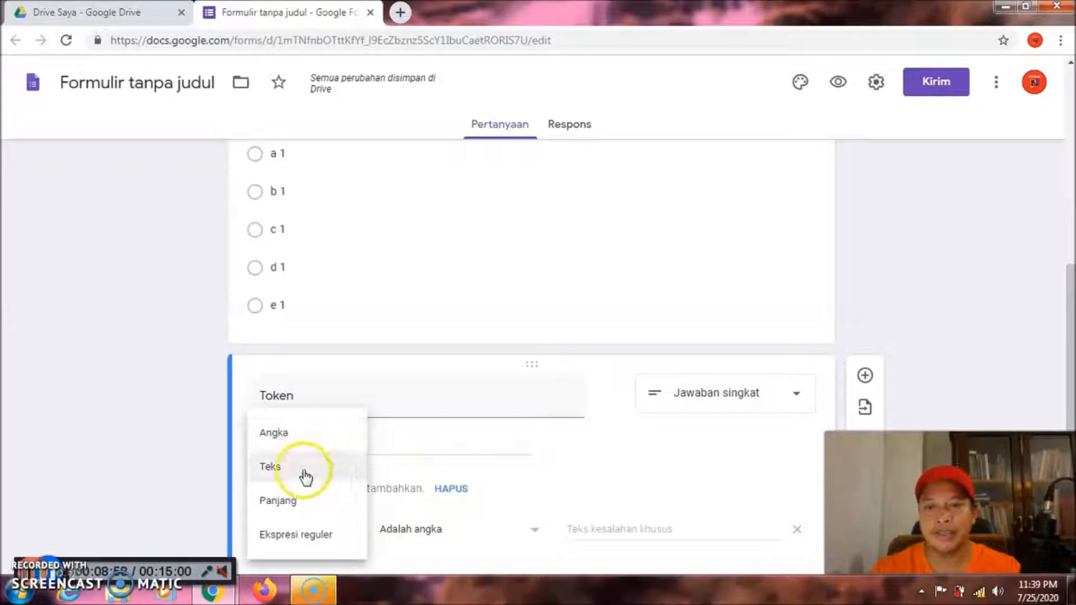
left_click(308, 472)
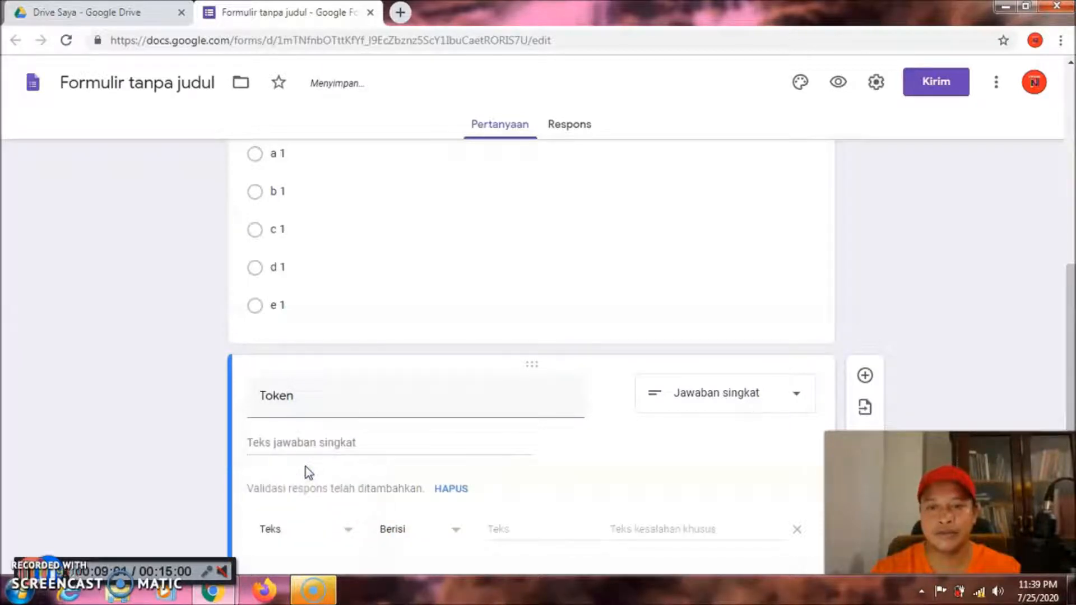
left_click(512, 529)
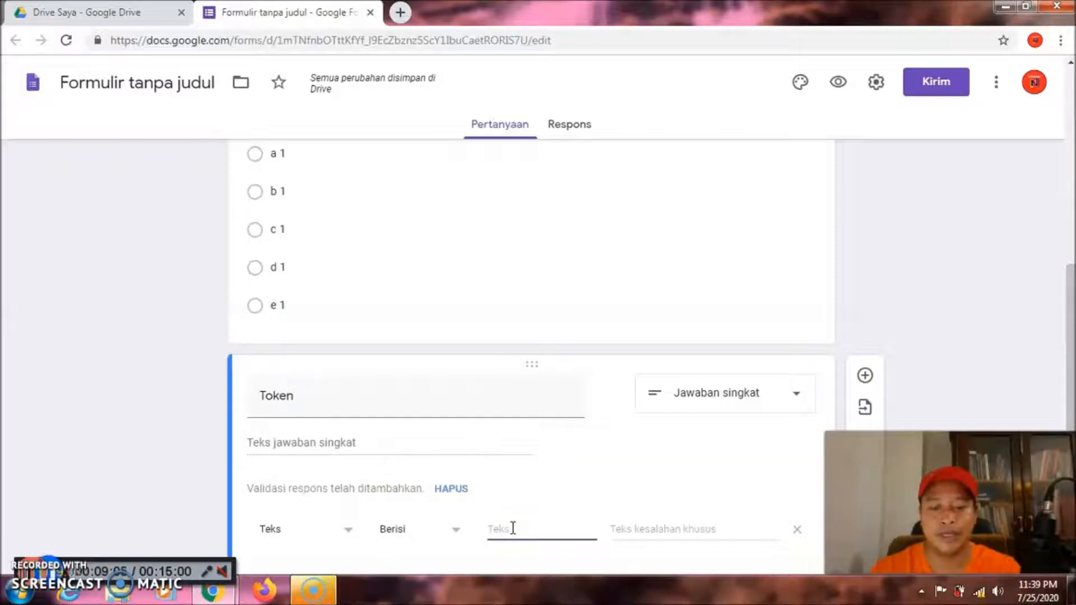
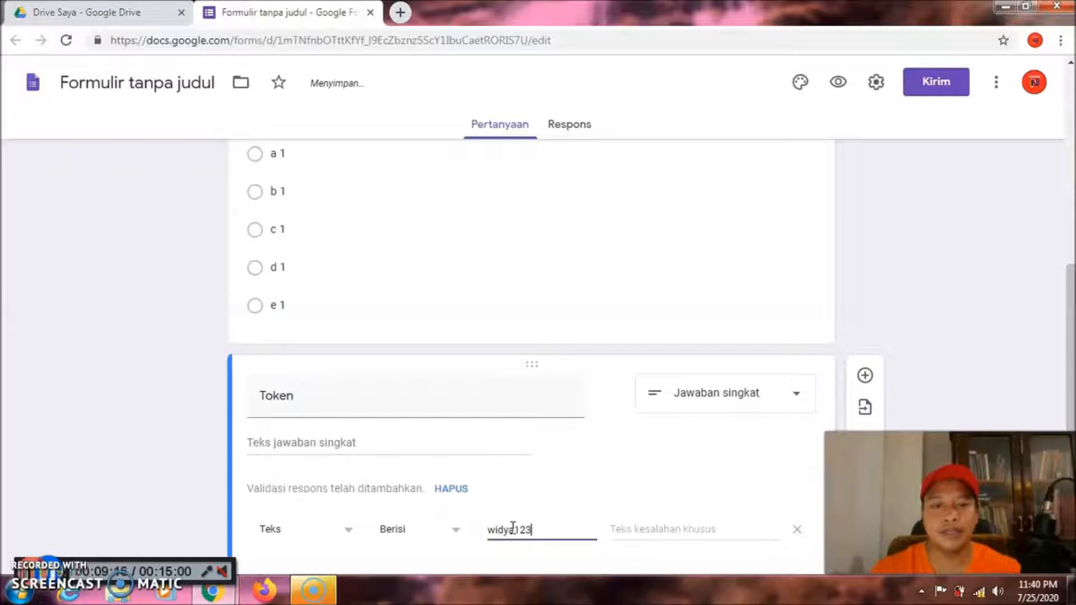
left_click(664, 528)
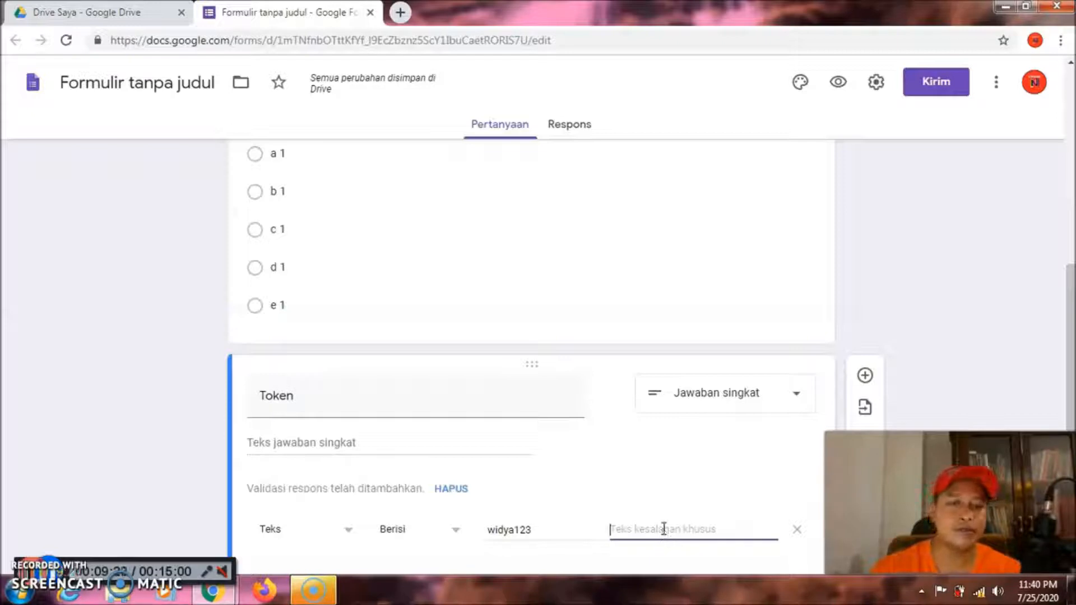
type("T")
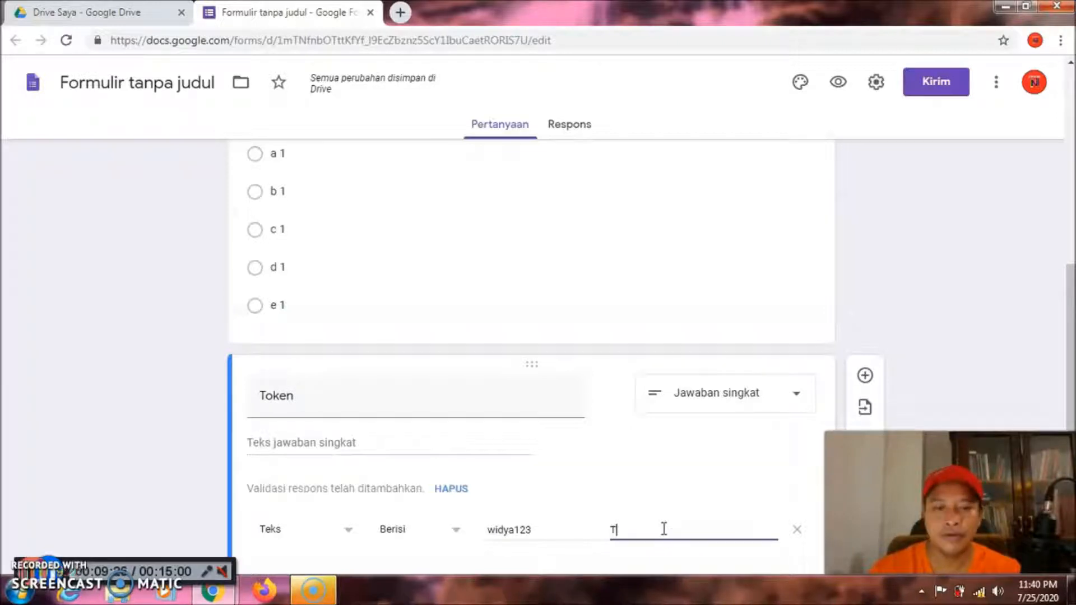
type("oken anda")
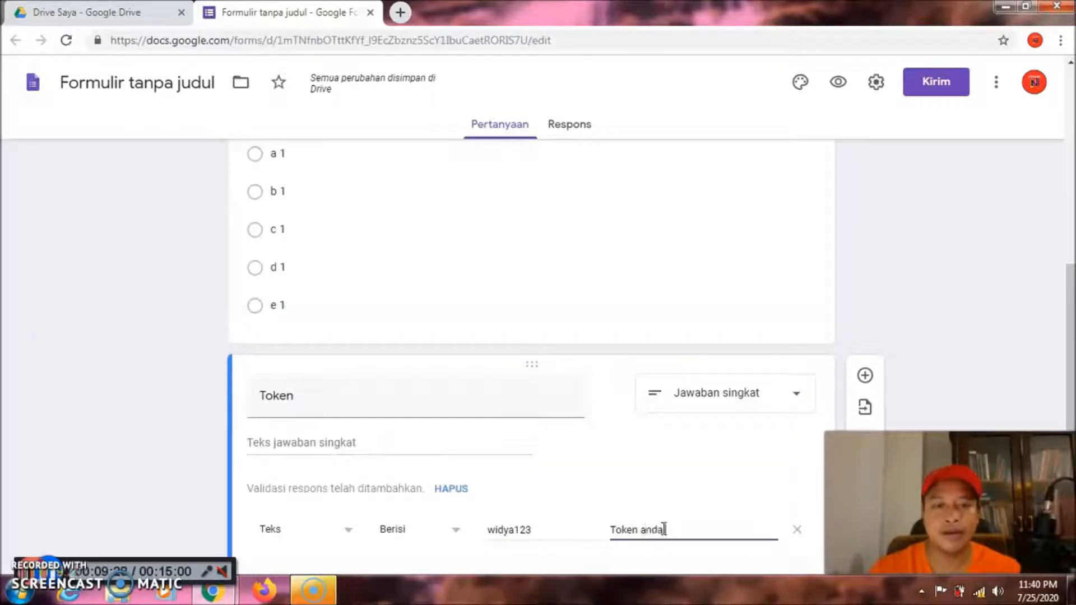
type(" salah")
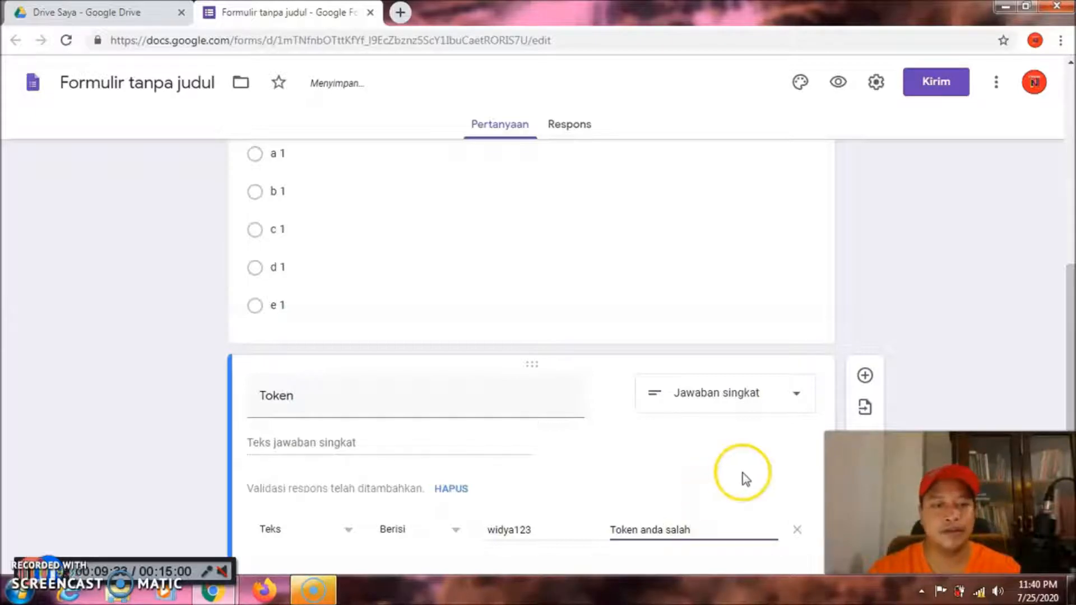
scroll(1067, 298, "down", 2)
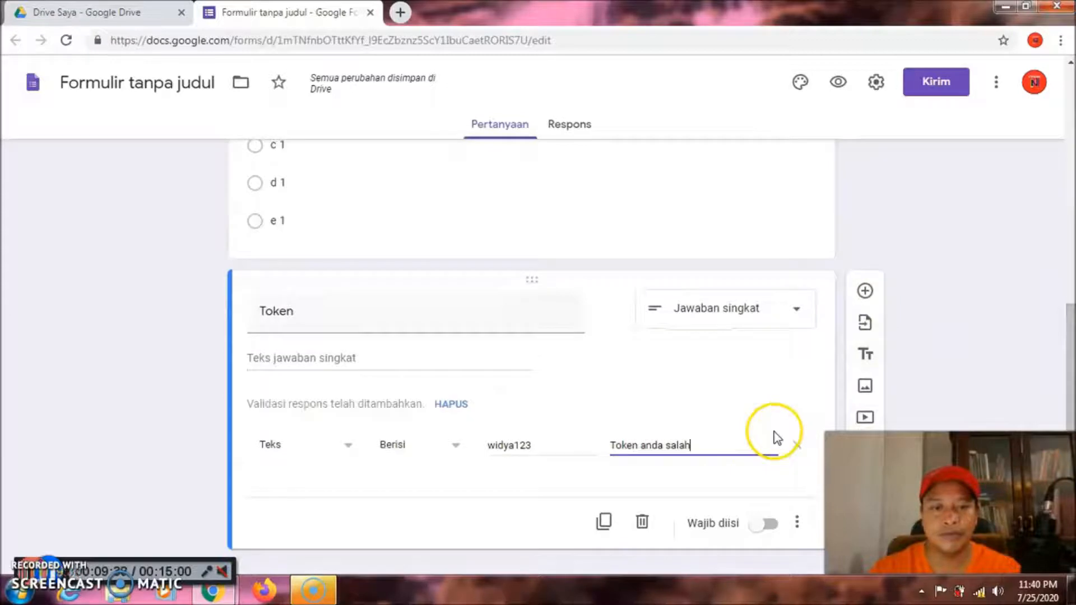
left_click(765, 527)
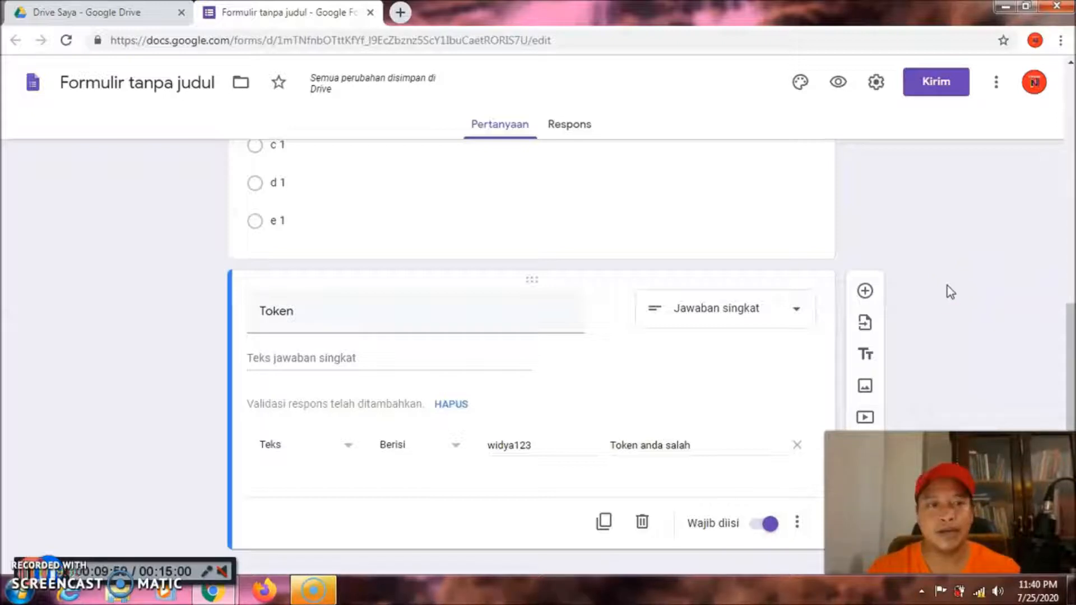
left_click_drag(1067, 331, 1071, 255)
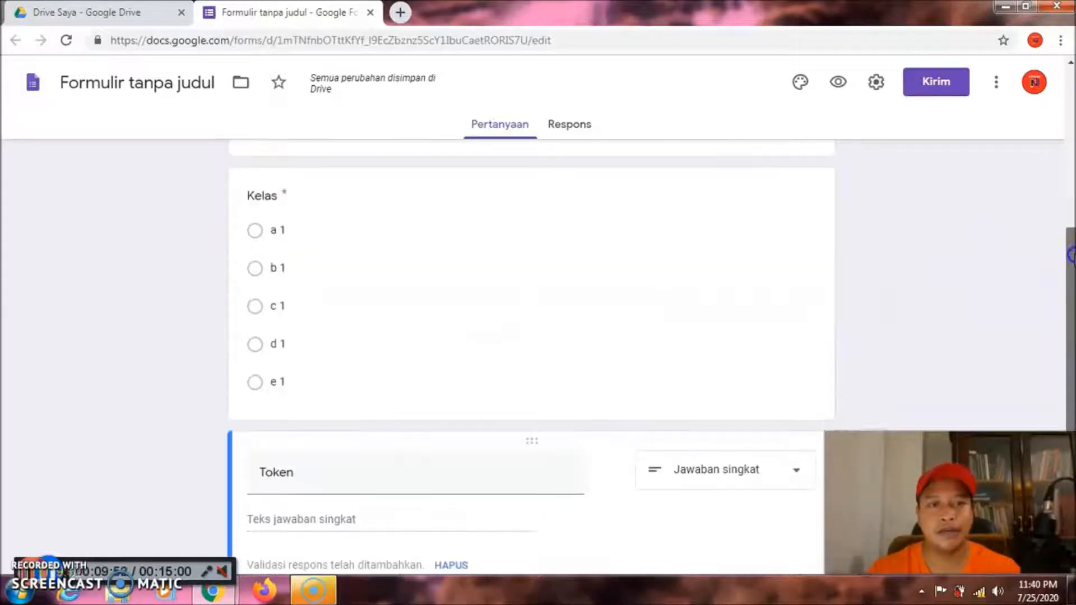
scroll(862, 192, "up", 6)
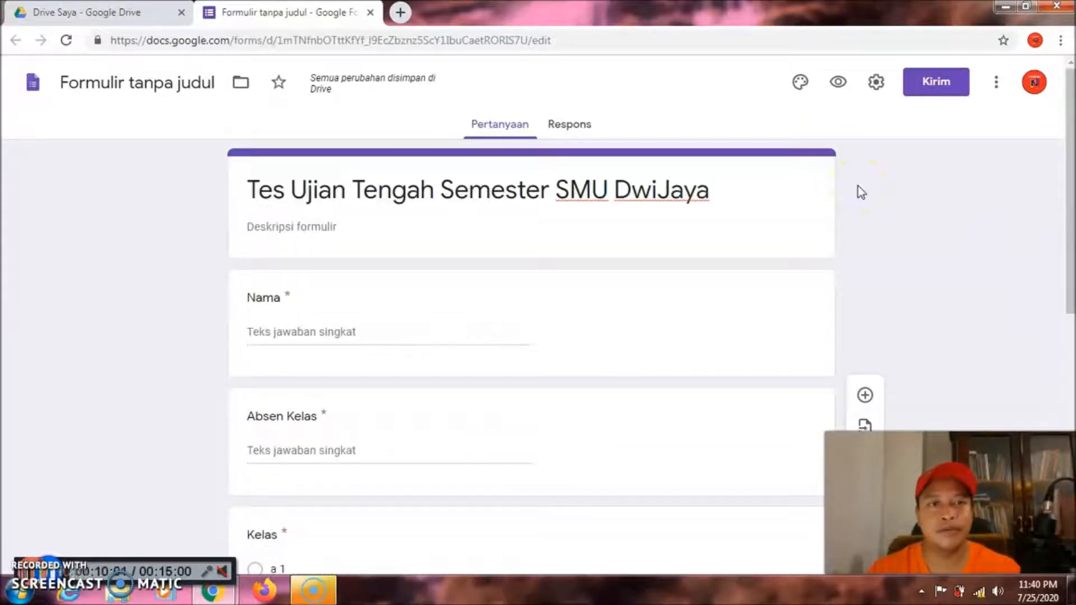
left_click(909, 182)
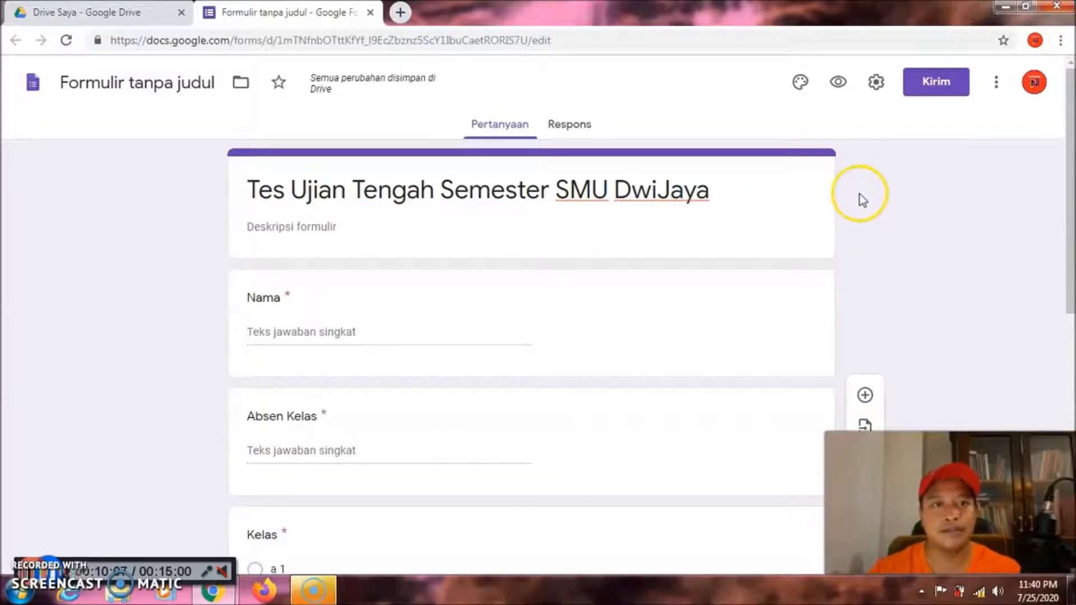
left_click(838, 82)
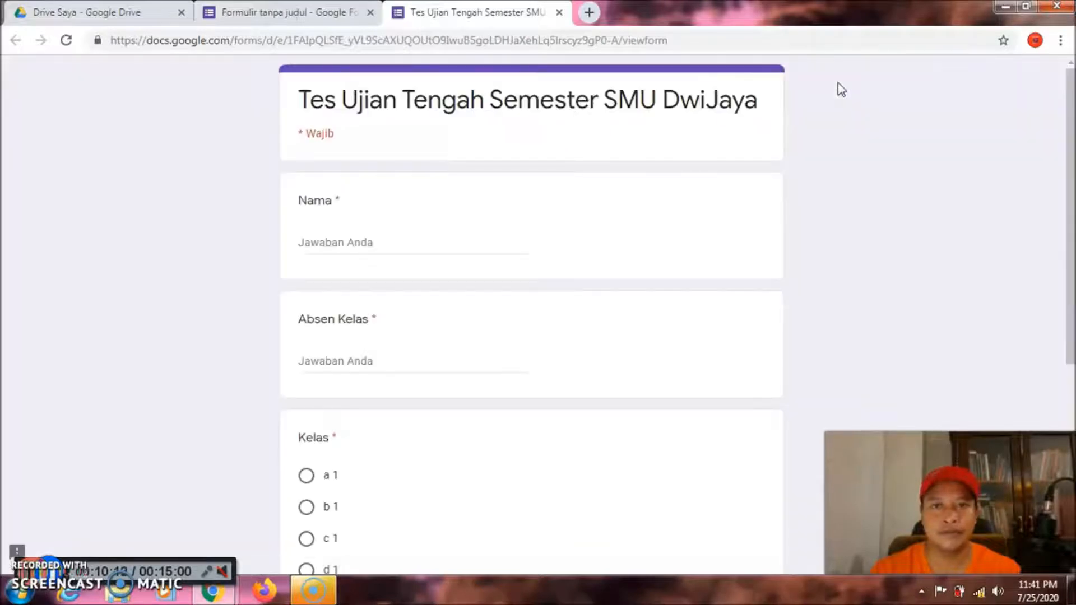
mouse_move(1073, 85)
left_mouse_down()
mouse_move(1072, 239)
mouse_move(1072, 83)
left_mouse_up()
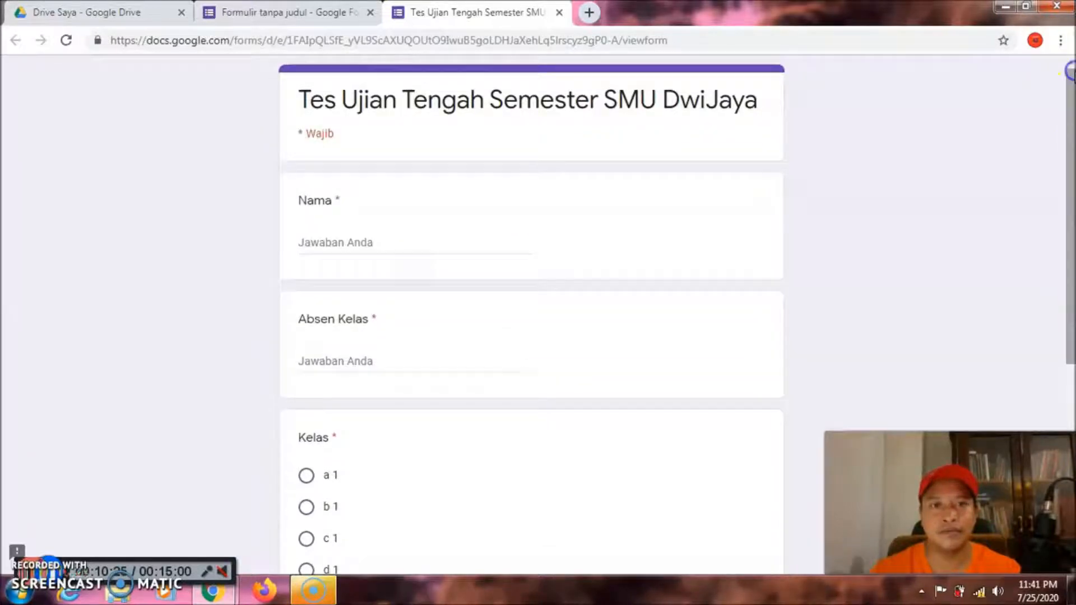
left_click(560, 12)
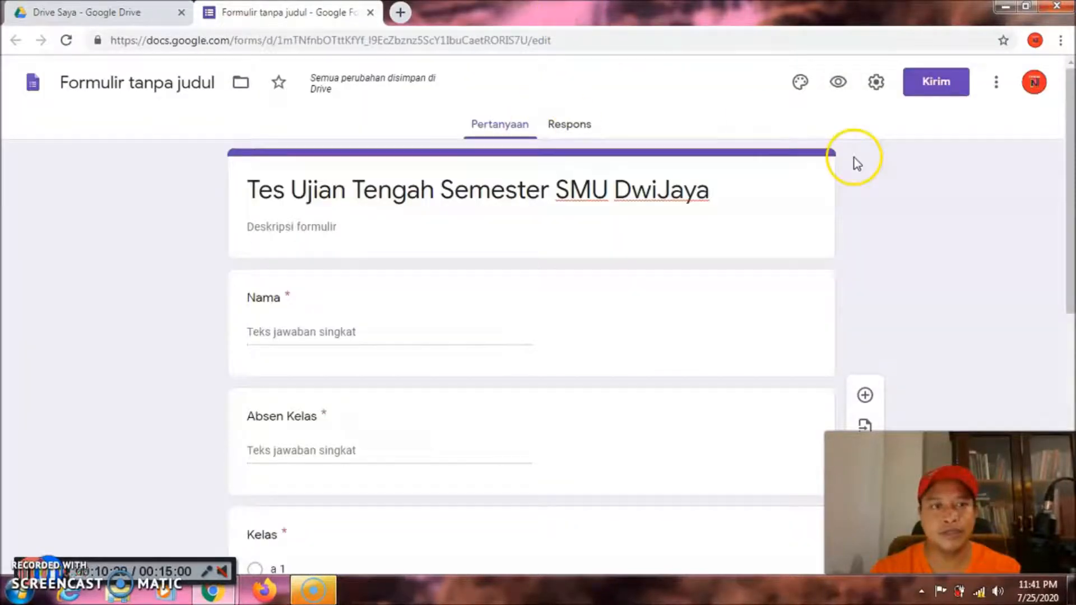
Insert section 'Bagian 2 dari 2' directly after the Token question
left_click_drag(1070, 113, 1071, 404)
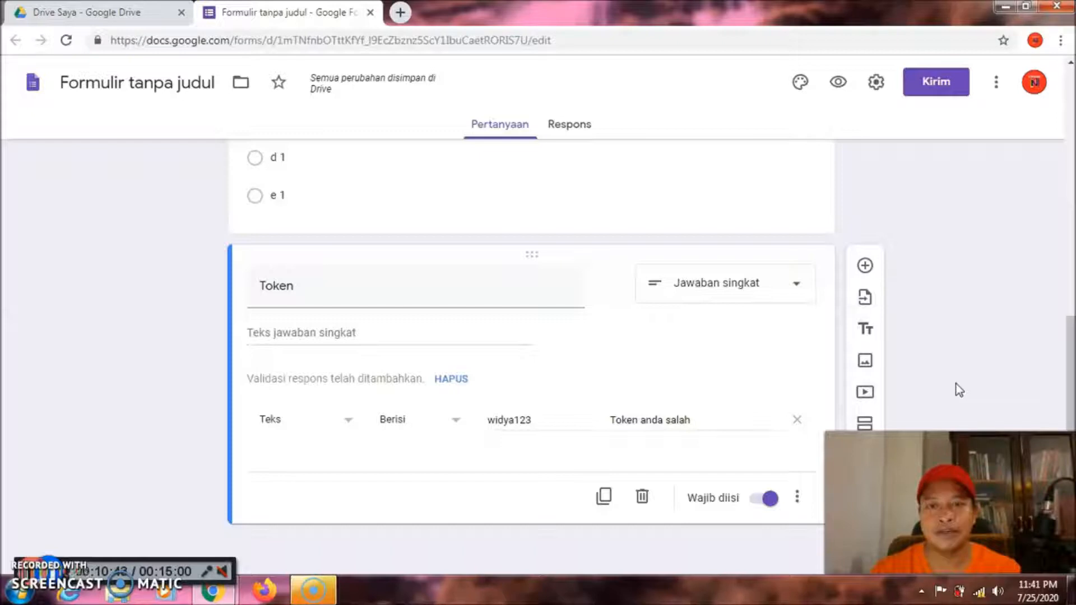
left_click(1027, 299)
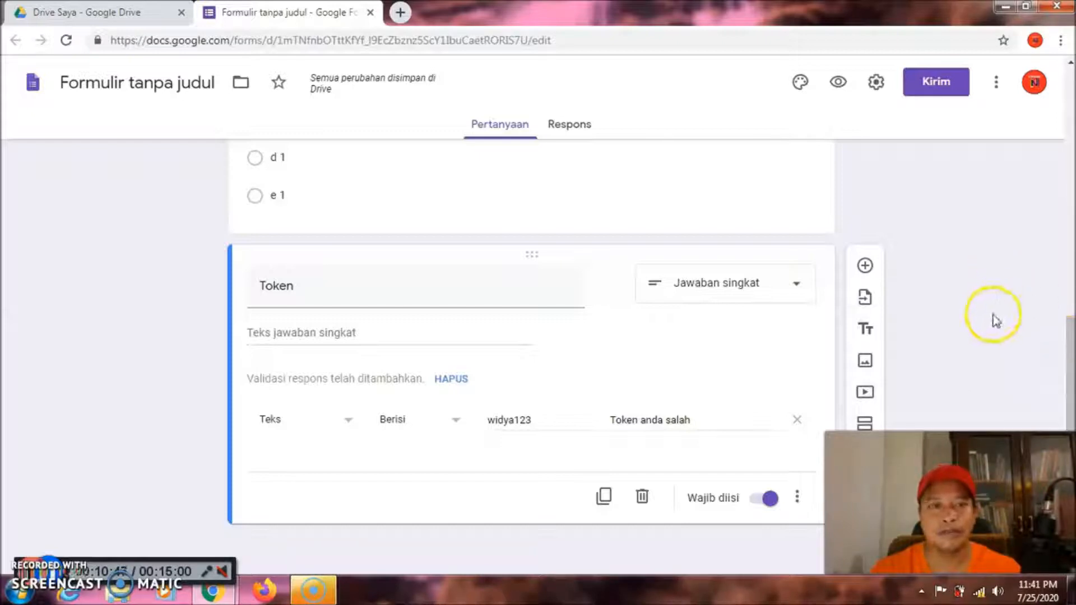
left_click(866, 424)
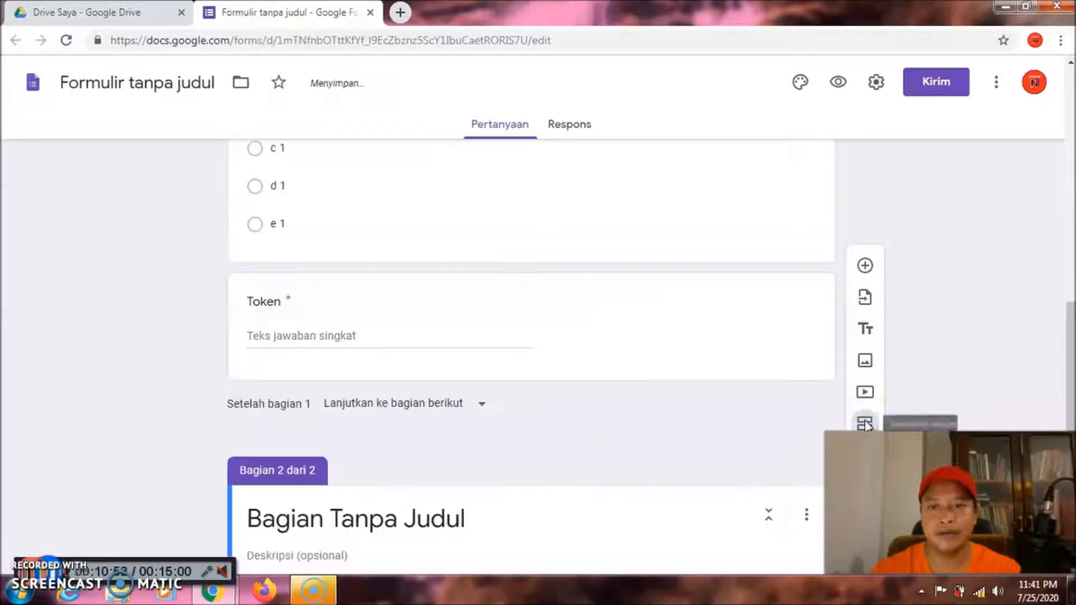
Replace 'Bagian Tanpa Judul' with 'Pilihlah jawaban yang anda anggap paling benar' as section 2's heading
left_click_drag(1069, 307, 1065, 386)
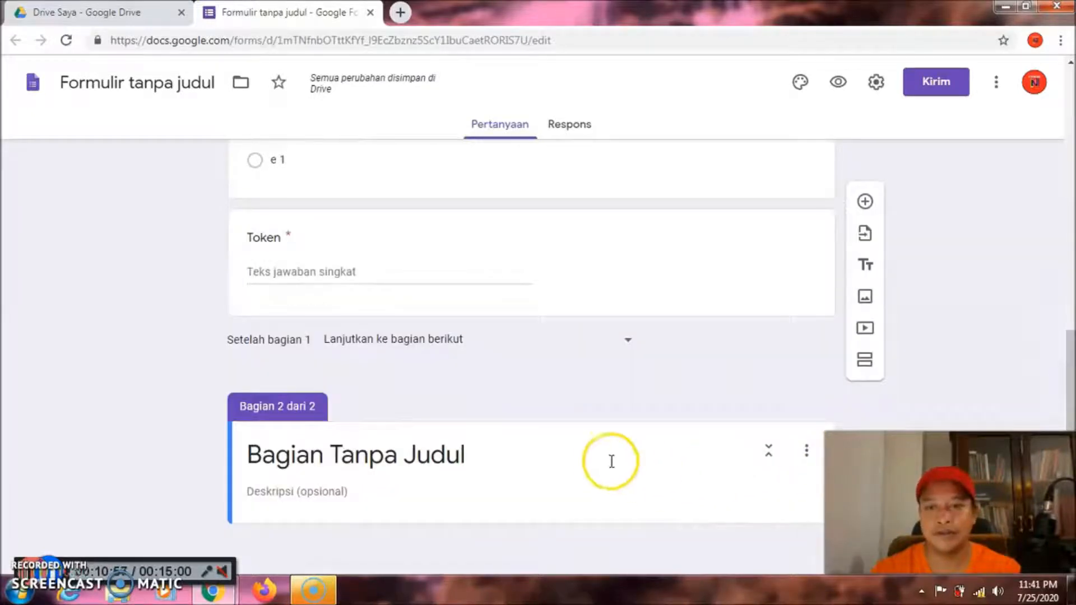
left_click(592, 457)
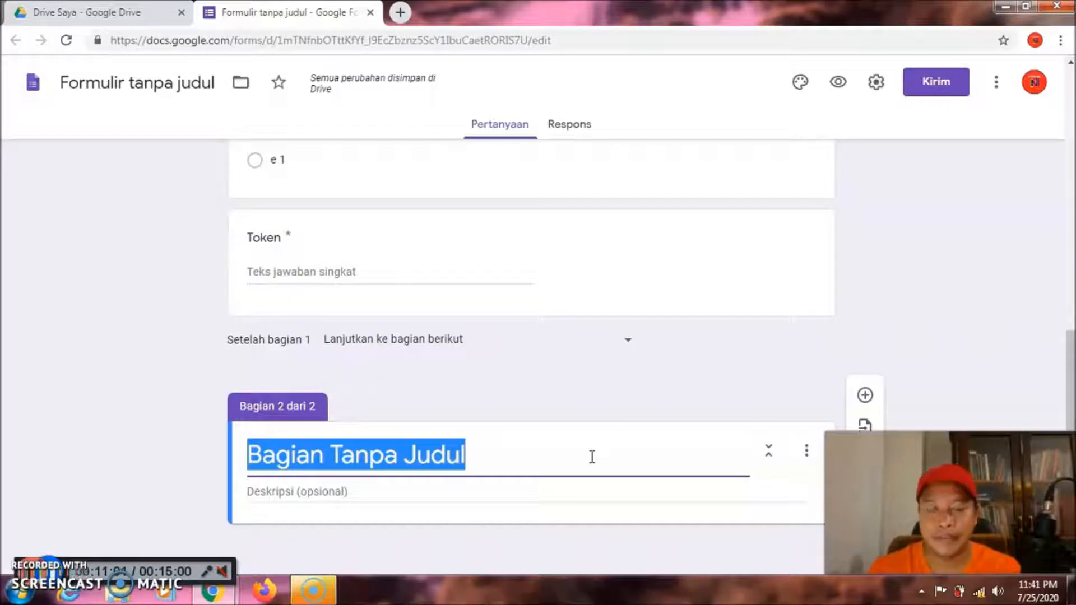
type("Pili")
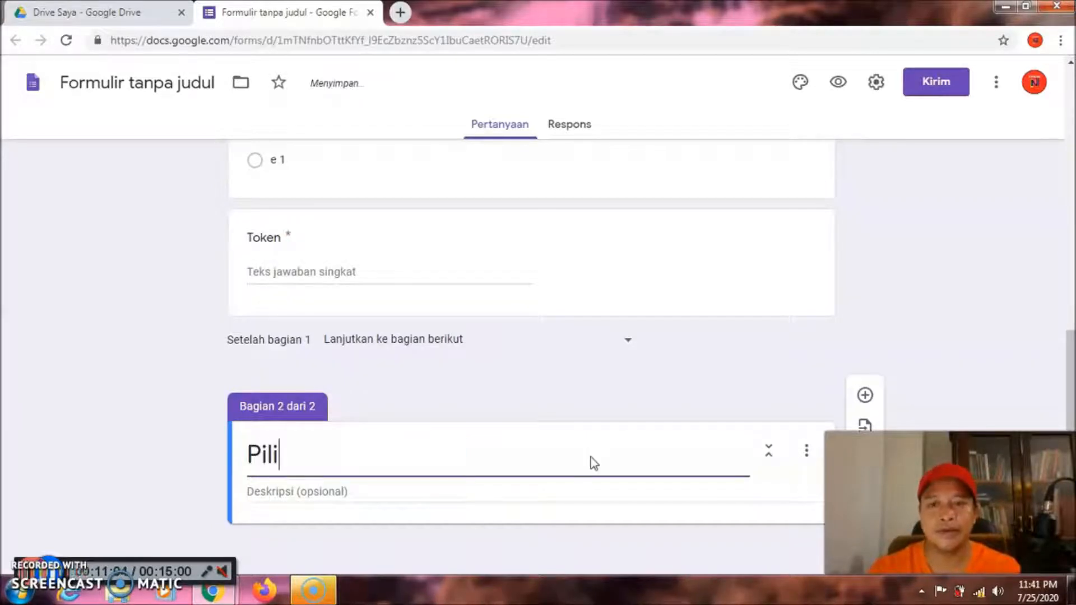
type("hlah ja")
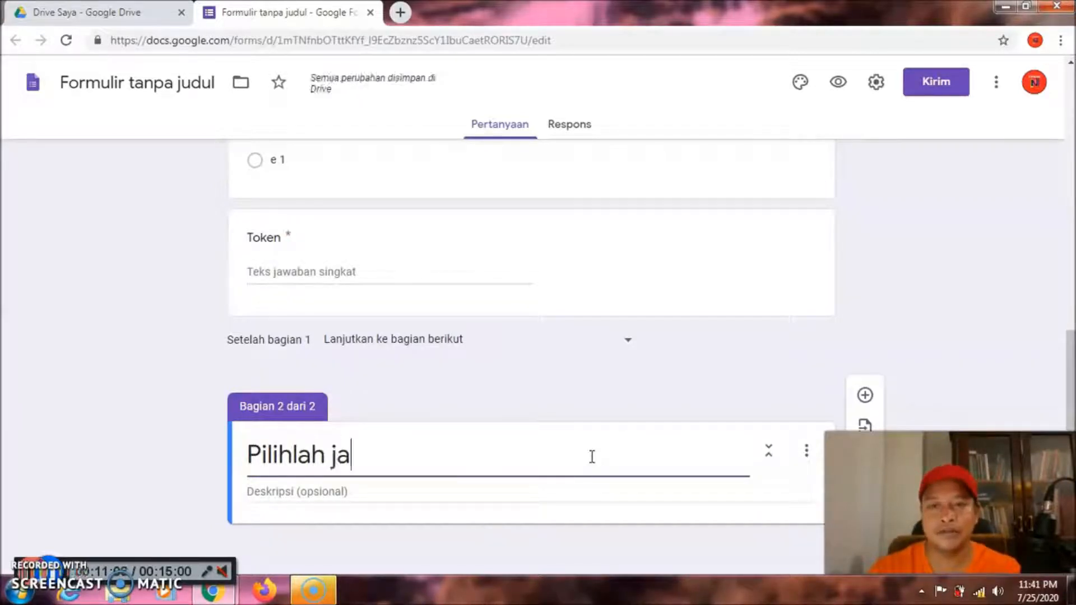
type("waban")
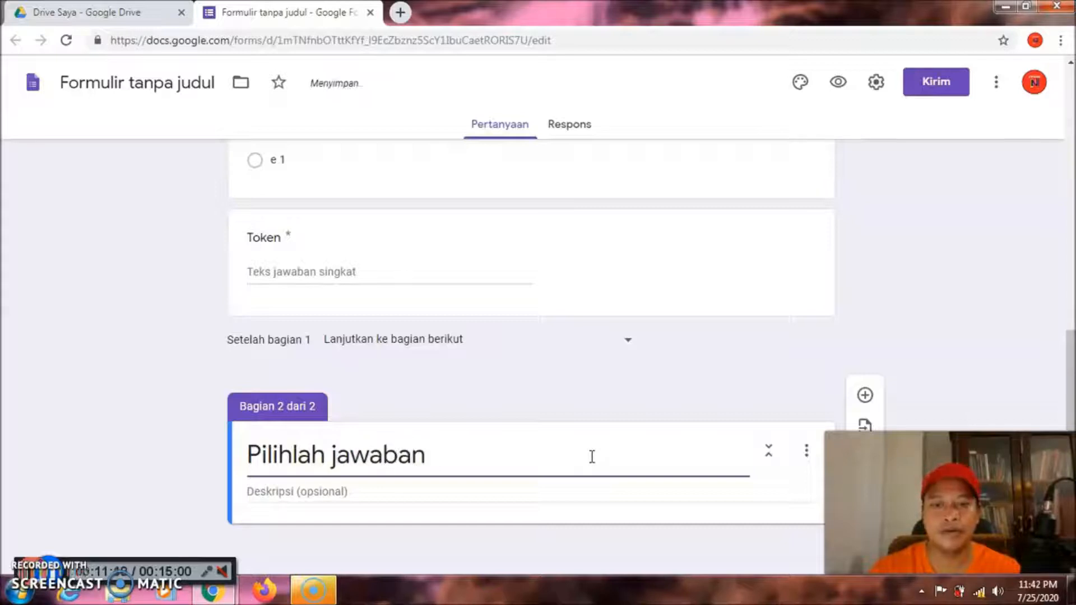
type(" yang ada")
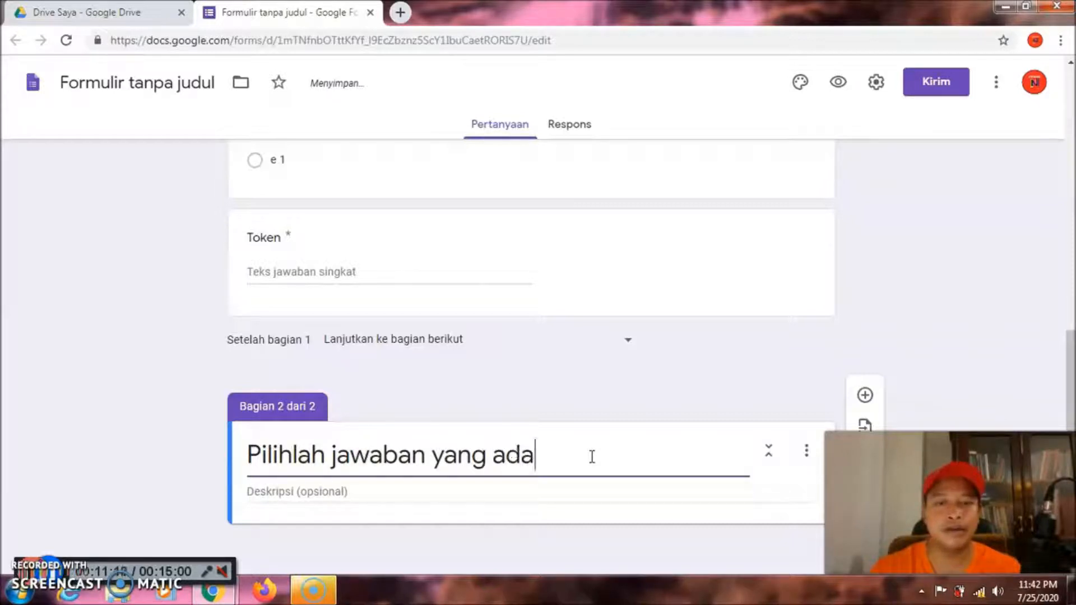
key("BackSpace")
key("BackSpace")
type("nda anggap")
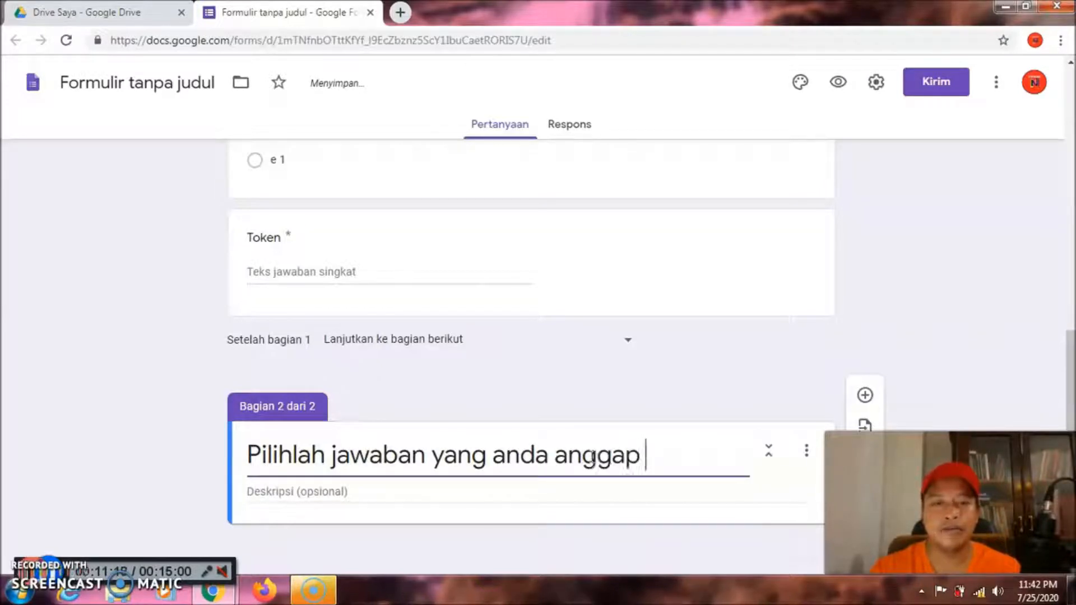
type(" paing")
key("BackSpace")
key("BackSpace")
key("BackSpace")
type("ling be")
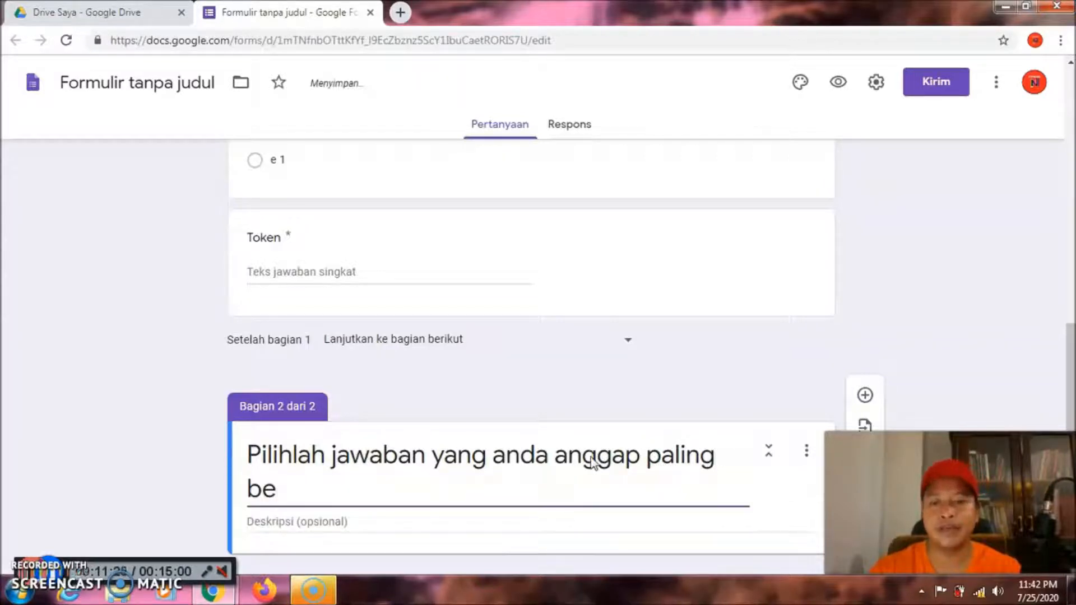
type("nar")
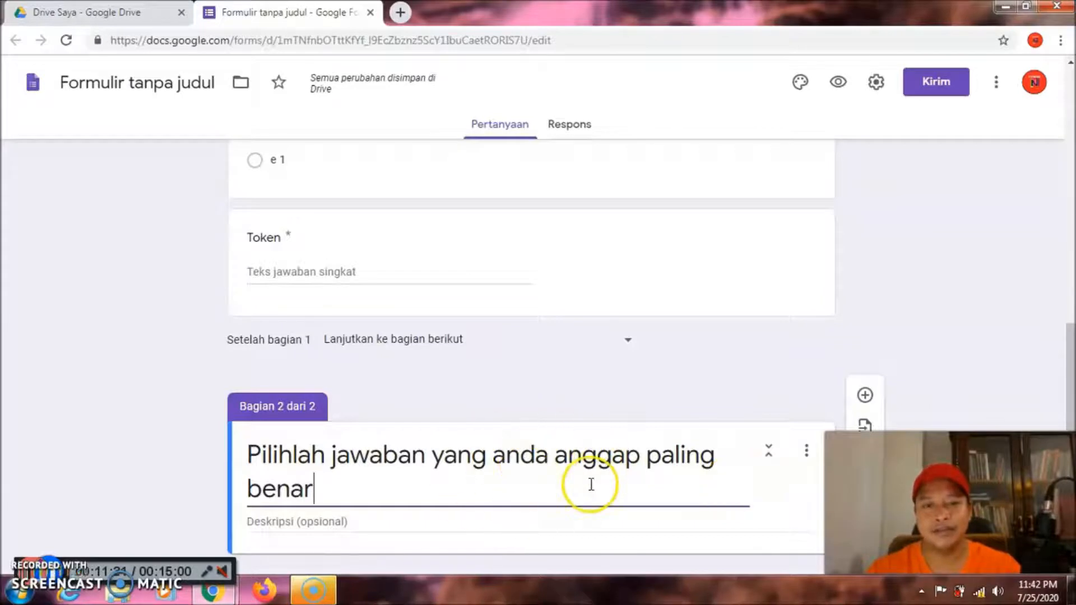
left_click_drag(1071, 339, 1073, 356)
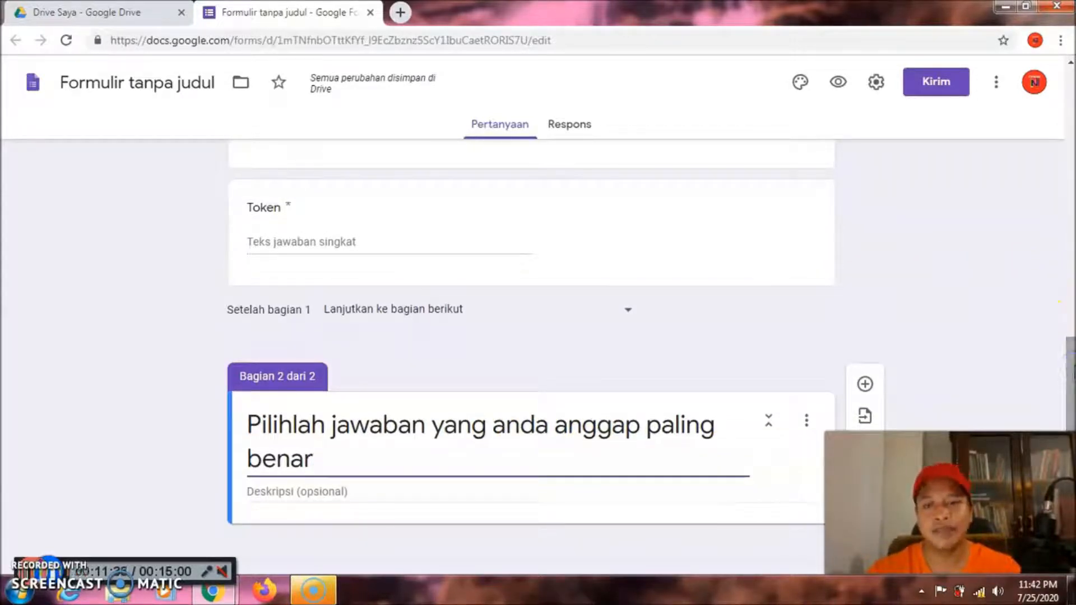
Add a multiple-choice question to section 2 titled 'Siapakah Presiden Indonesia yang pertama?'
left_click(866, 386)
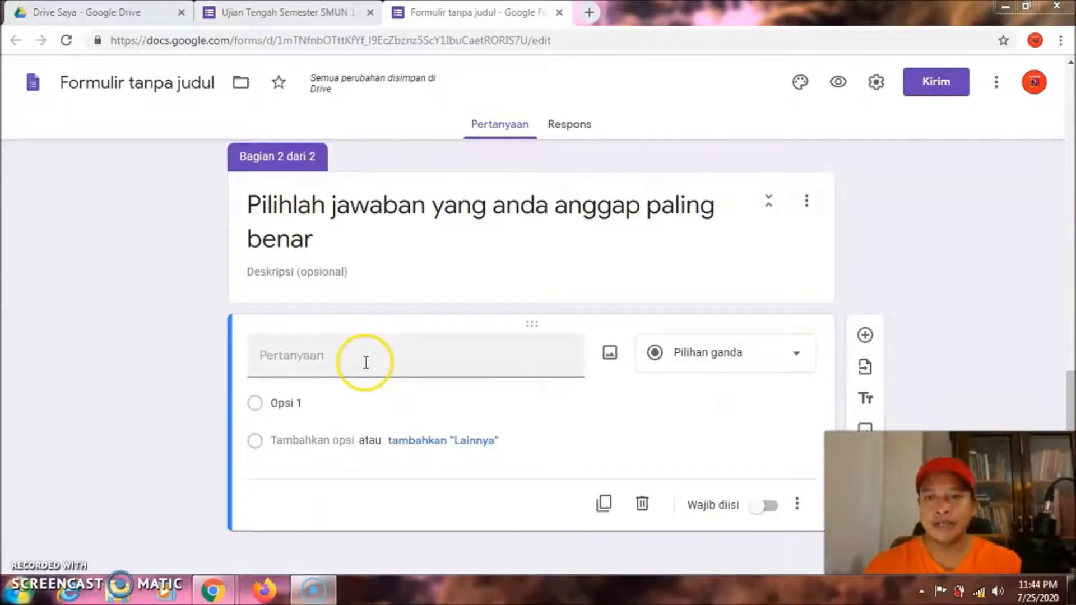
left_click(366, 363)
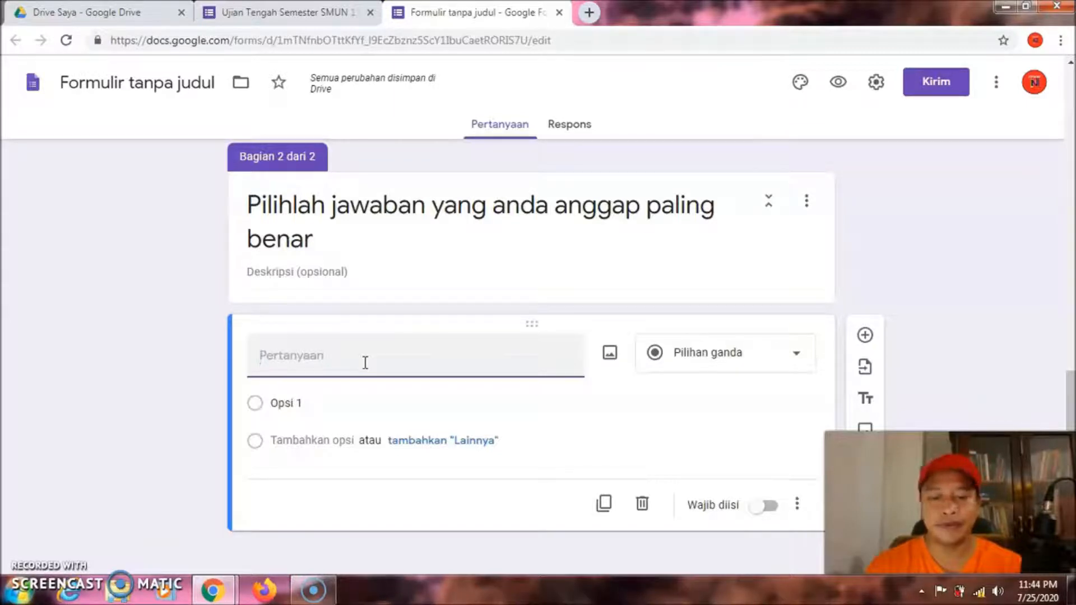
type("Siapa")
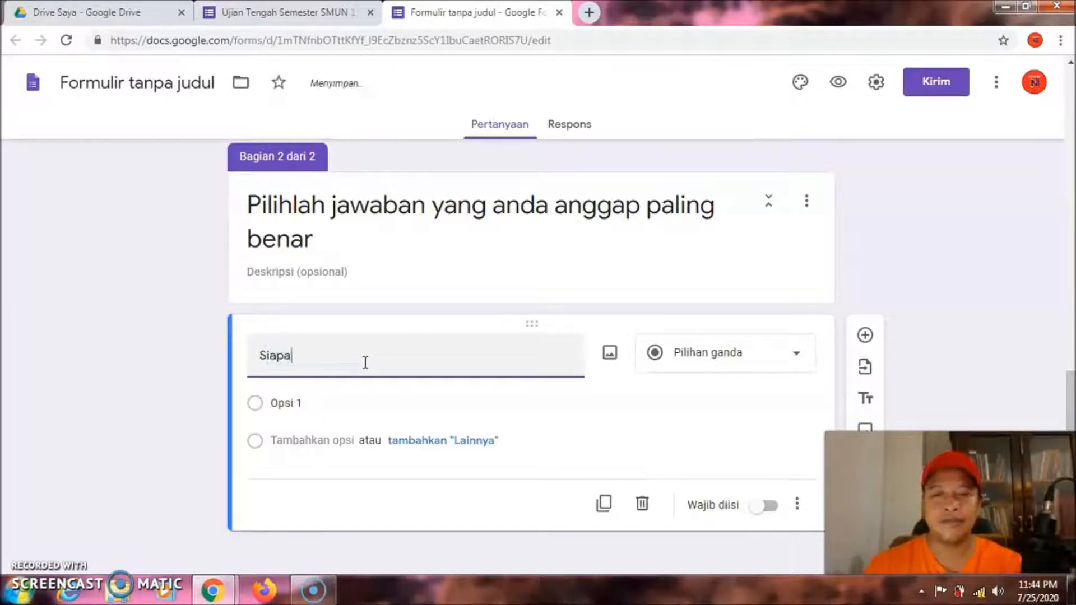
type("kah Pr")
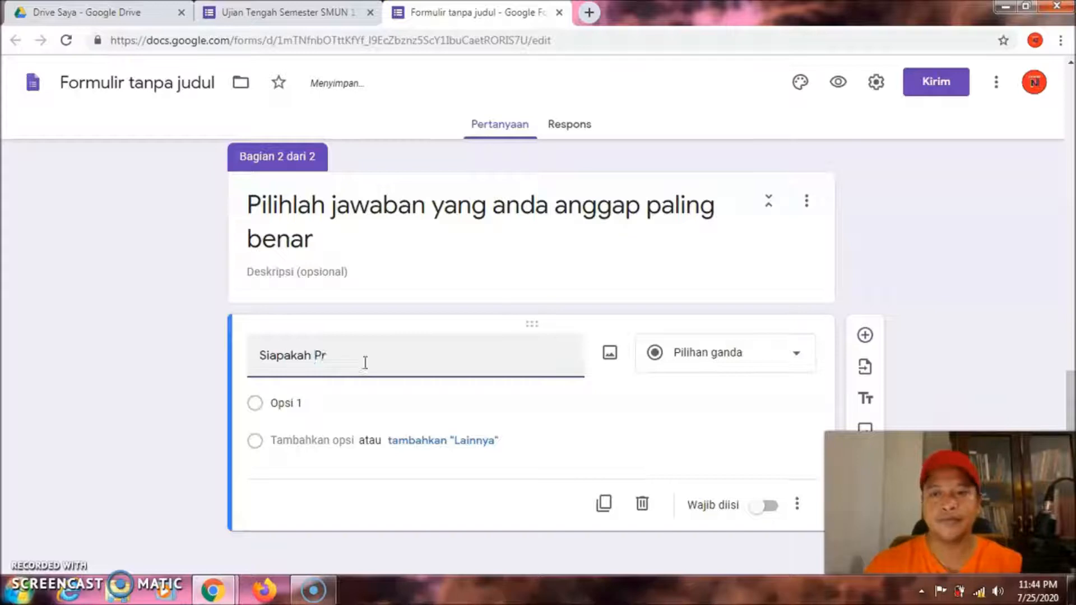
type("esiden")
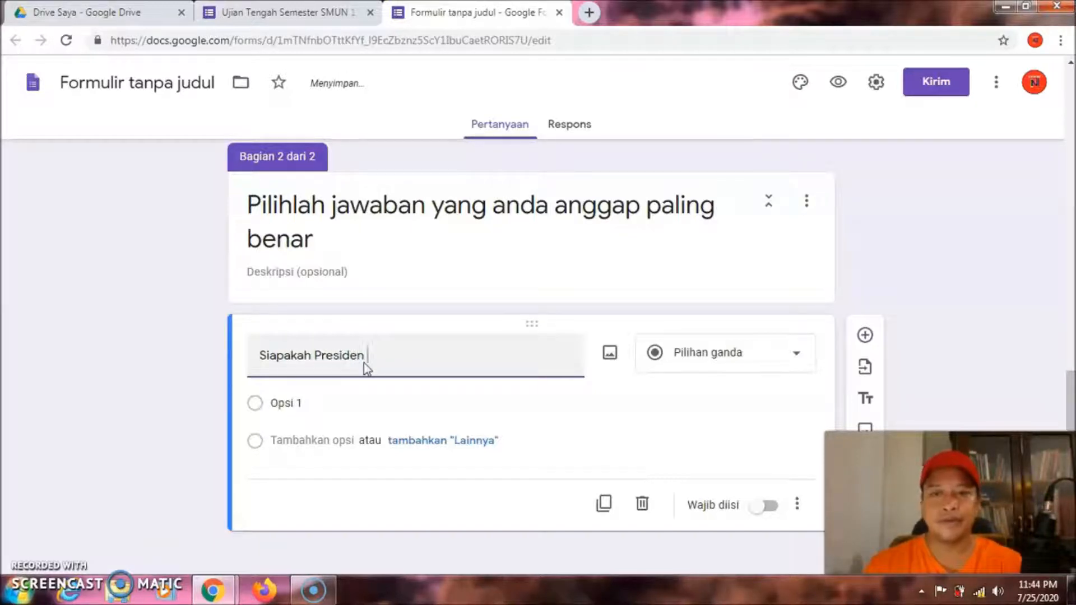
type(" Indonesi")
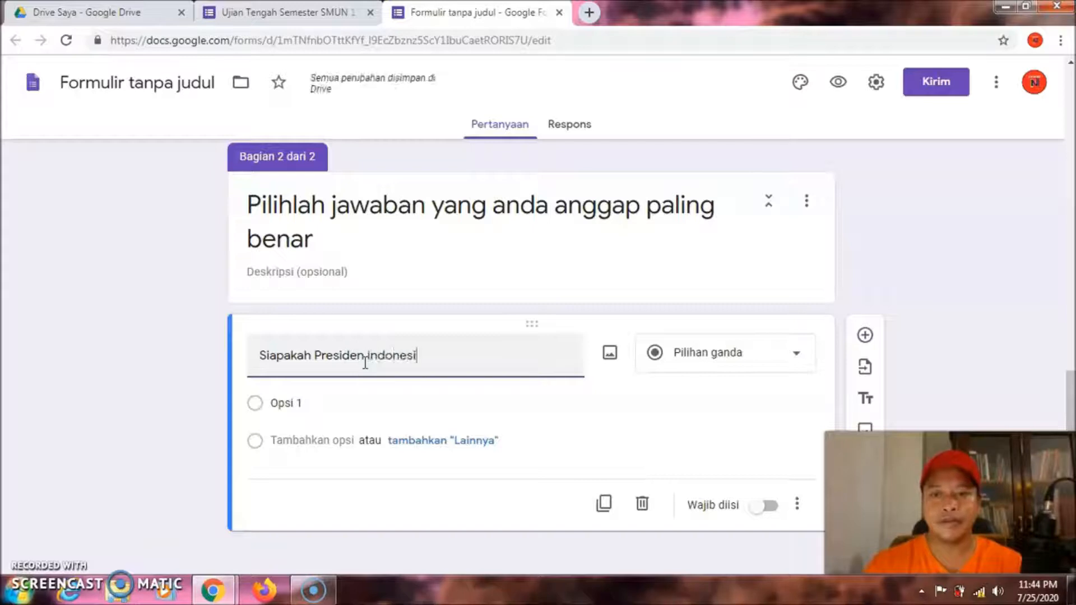
type("a yang ")
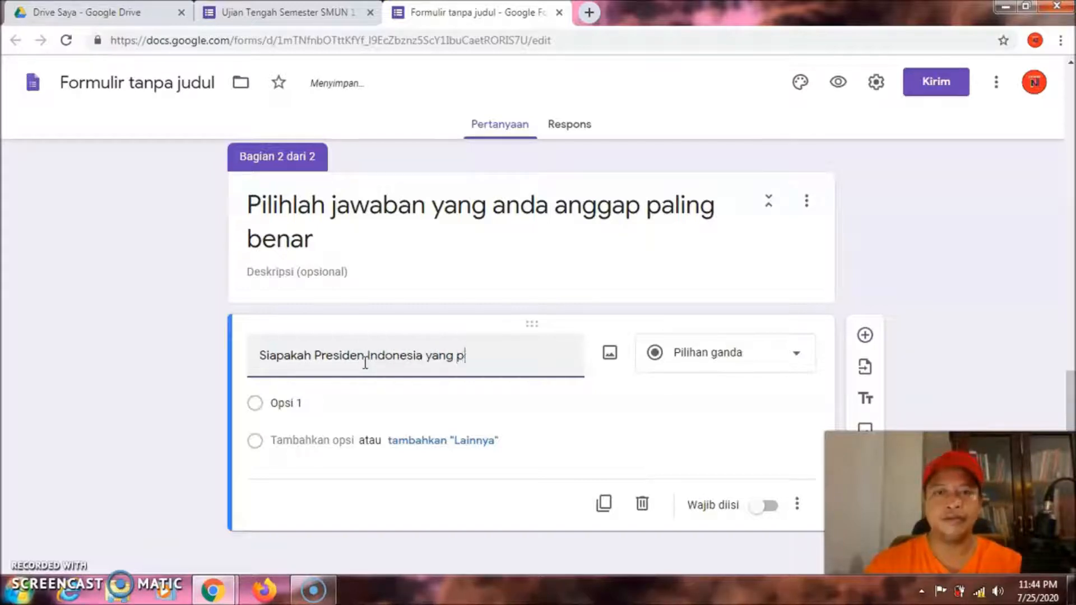
type("pertama")
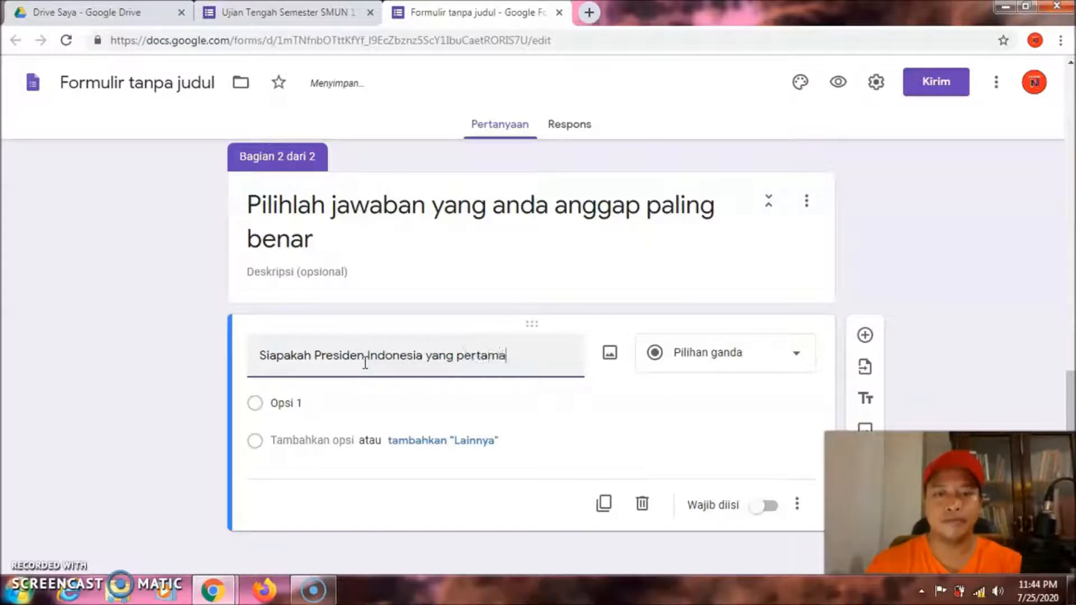
type("?")
left_click(344, 407)
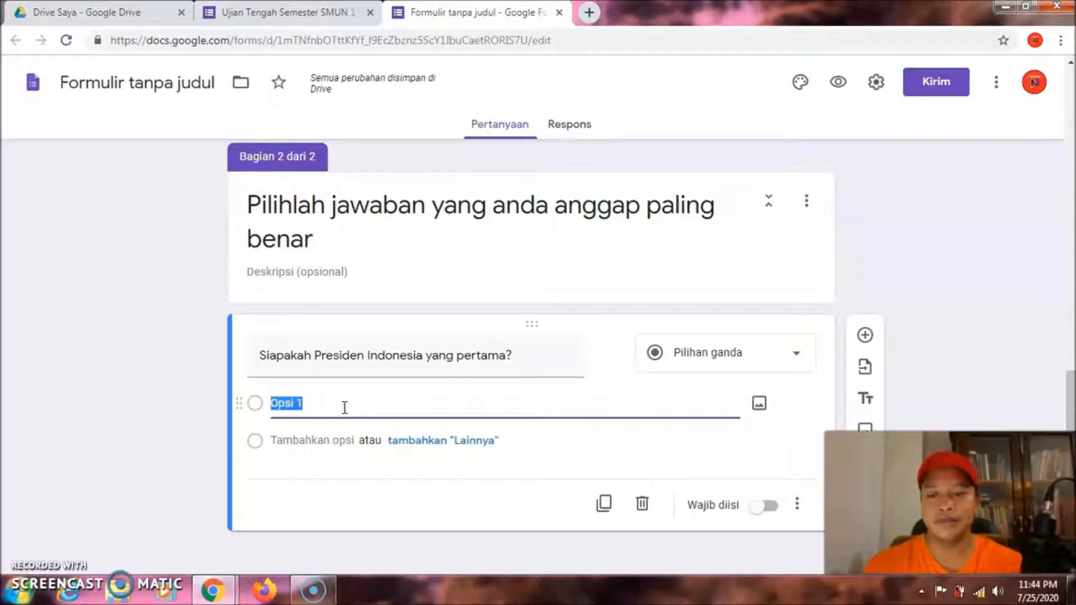
Fill in the first two answer options, Ir. Soekarno and Soeharto
key("BackSpace")
type("Ir.")
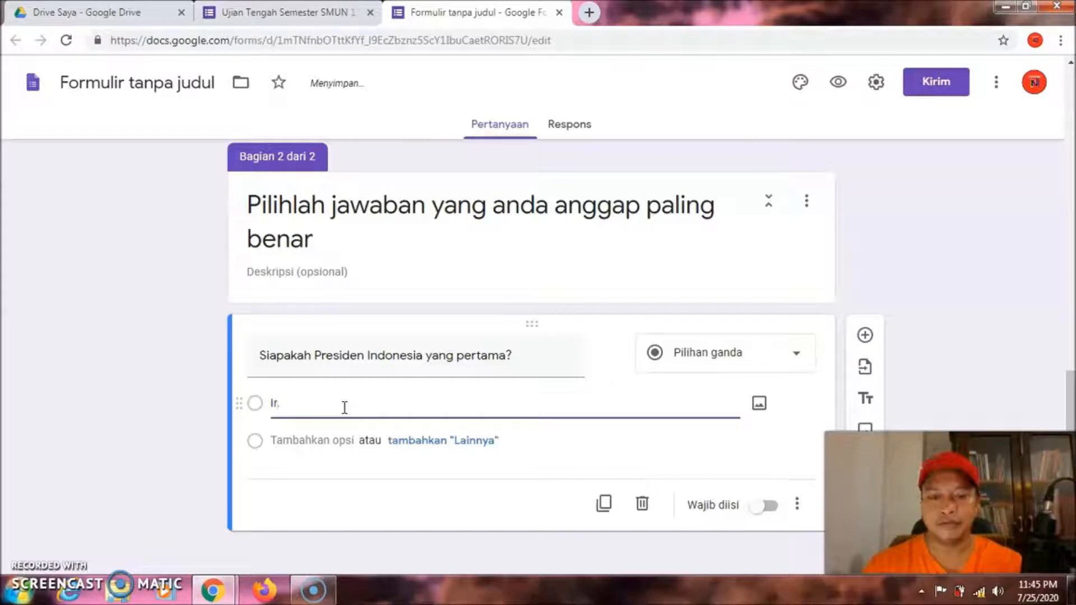
type("Soekarno")
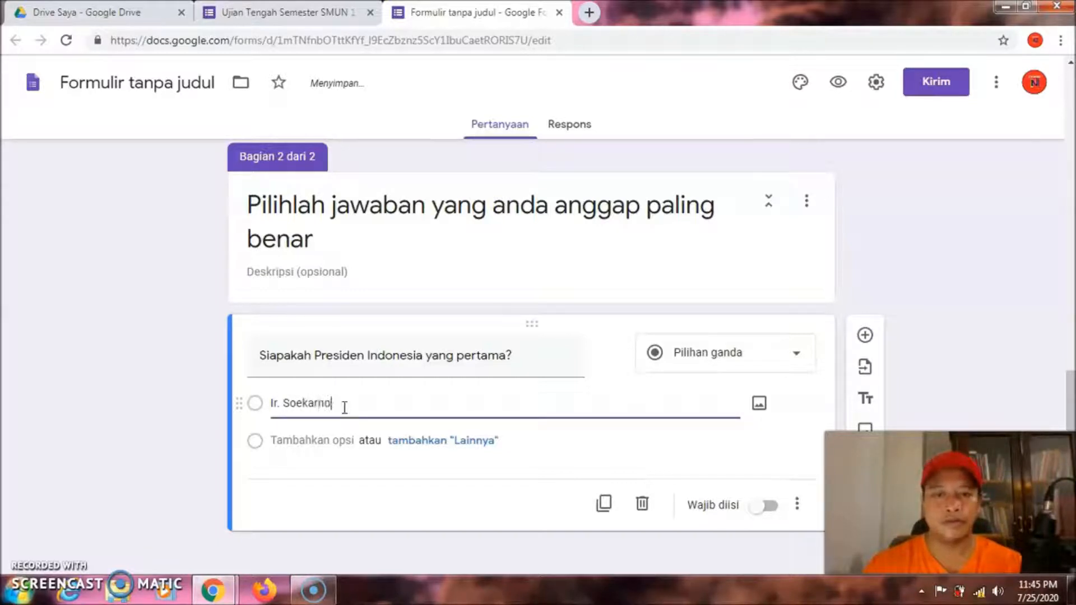
key("Return")
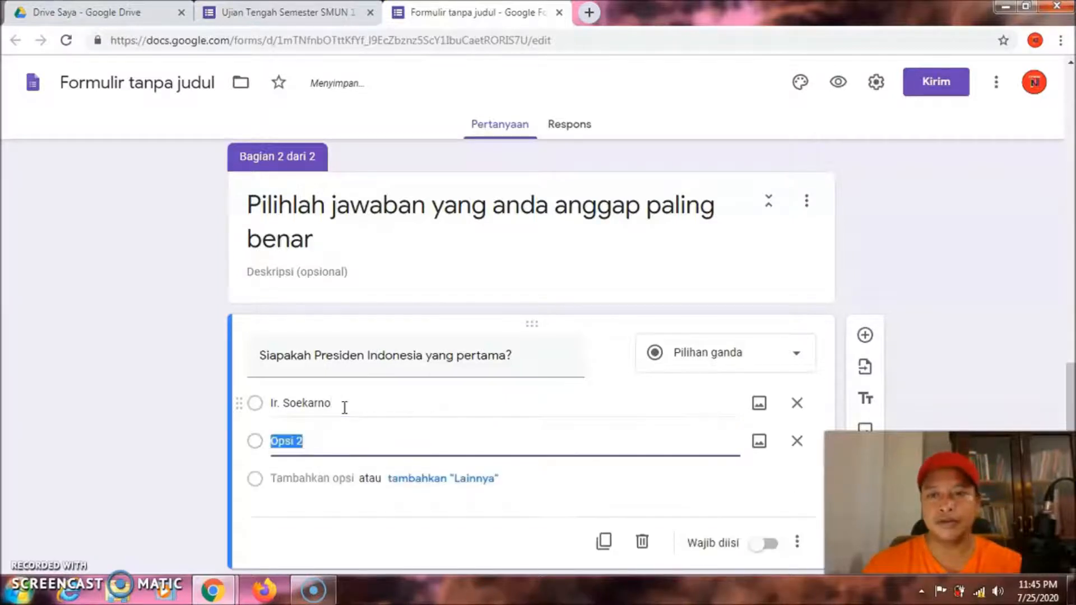
type("S")
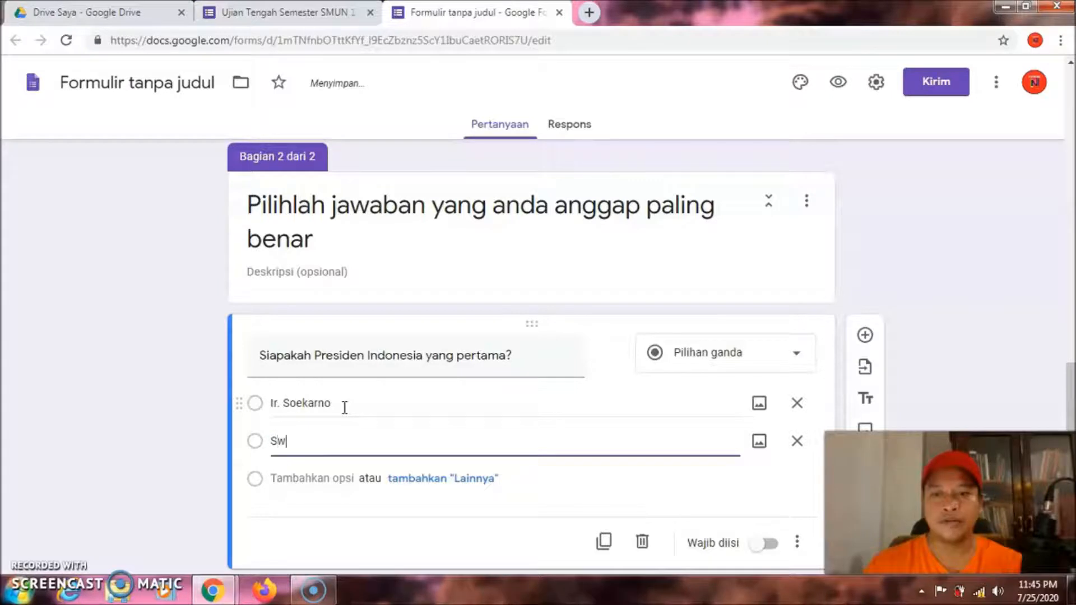
type("oeharto")
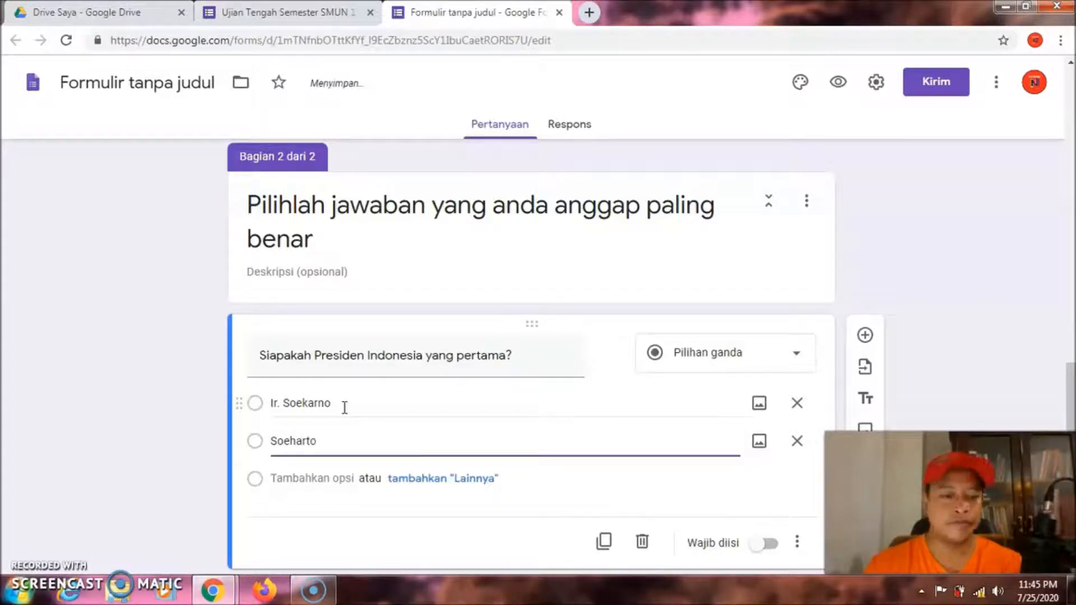
Add options Megawati Soekarno Putri, Susilo Bangbang Yudhoyono and Jako Widodo
key("Return")
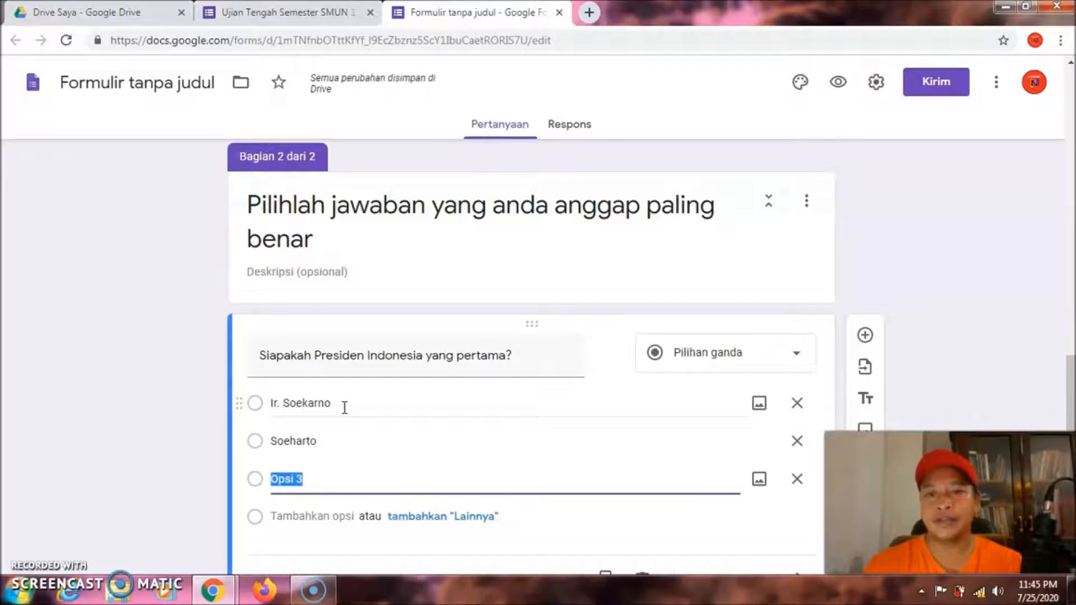
key("BackSpace")
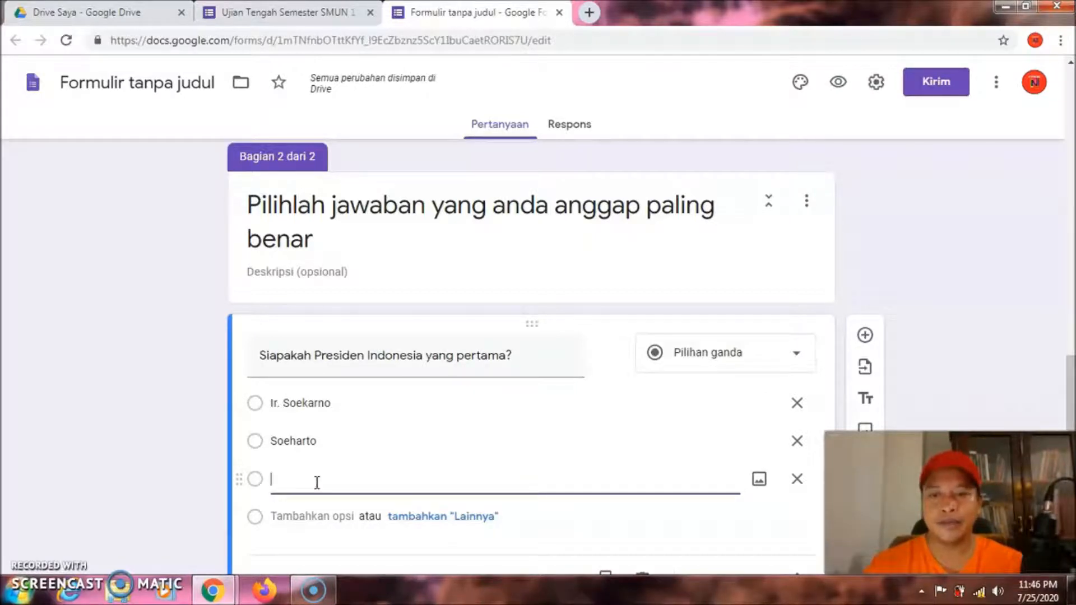
type("M")
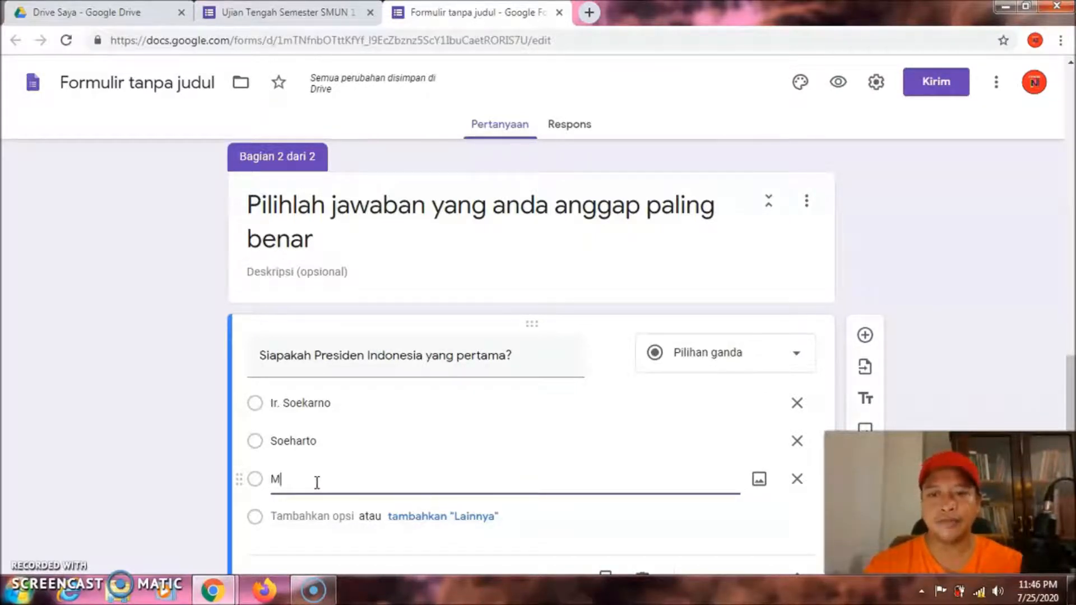
type("egawati S")
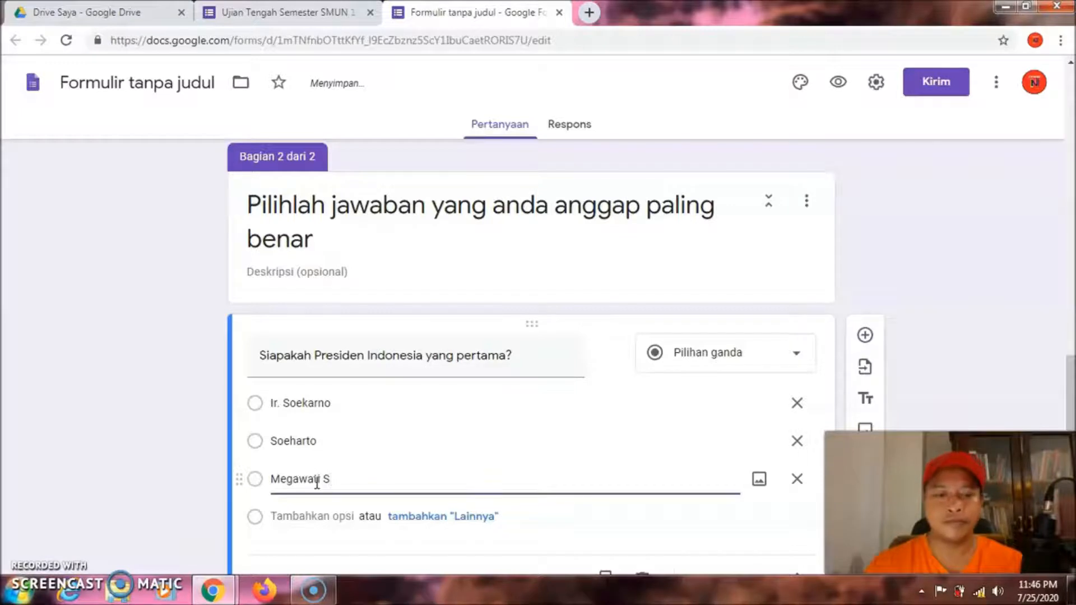
type("oekar")
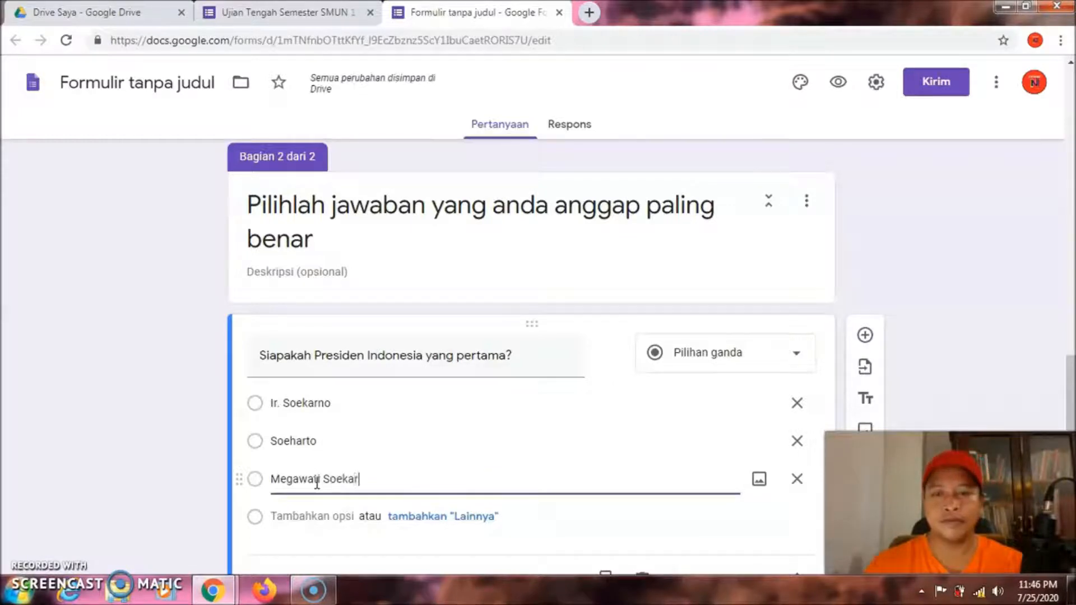
type("no Putri")
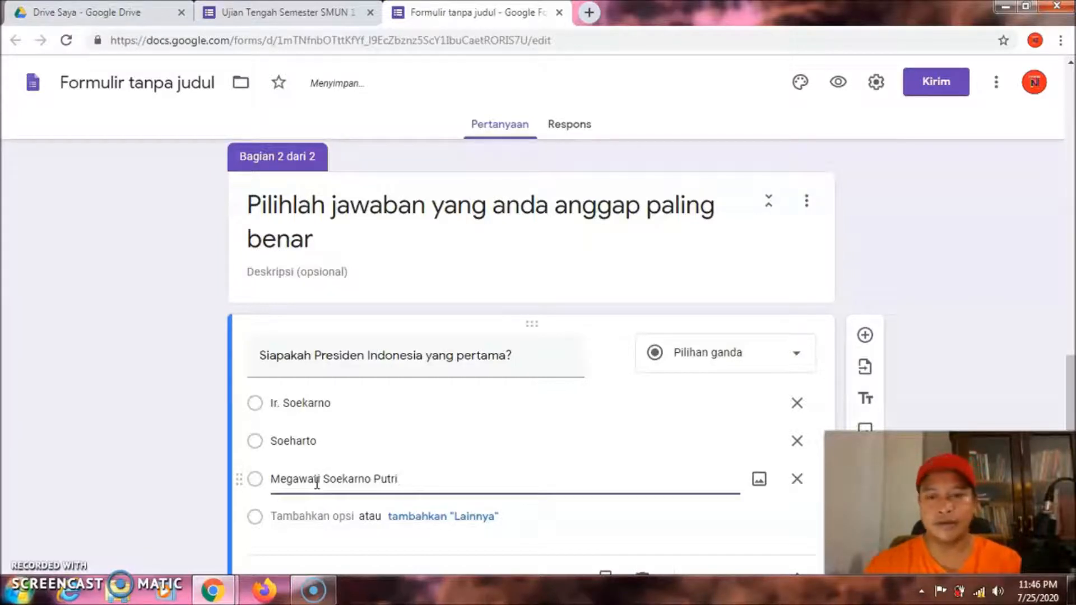
key("Return")
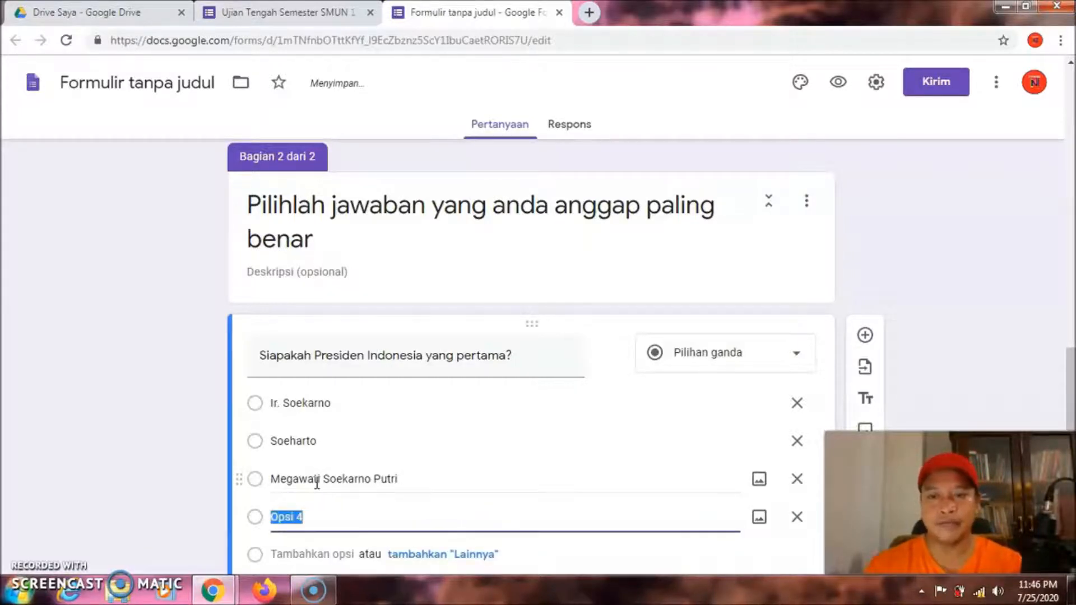
type("Susi")
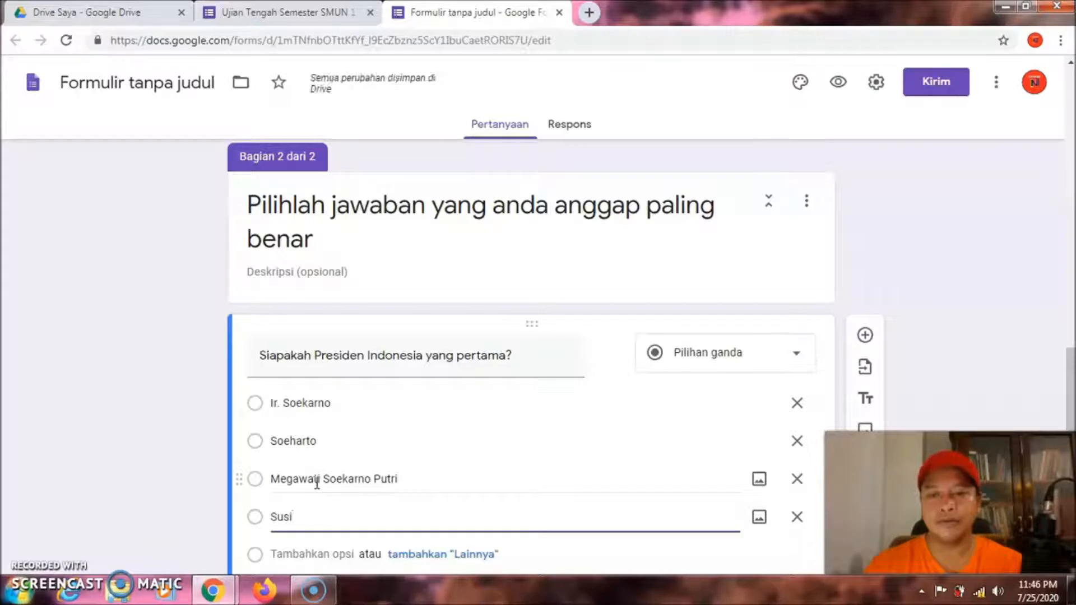
type("lo Bangbang")
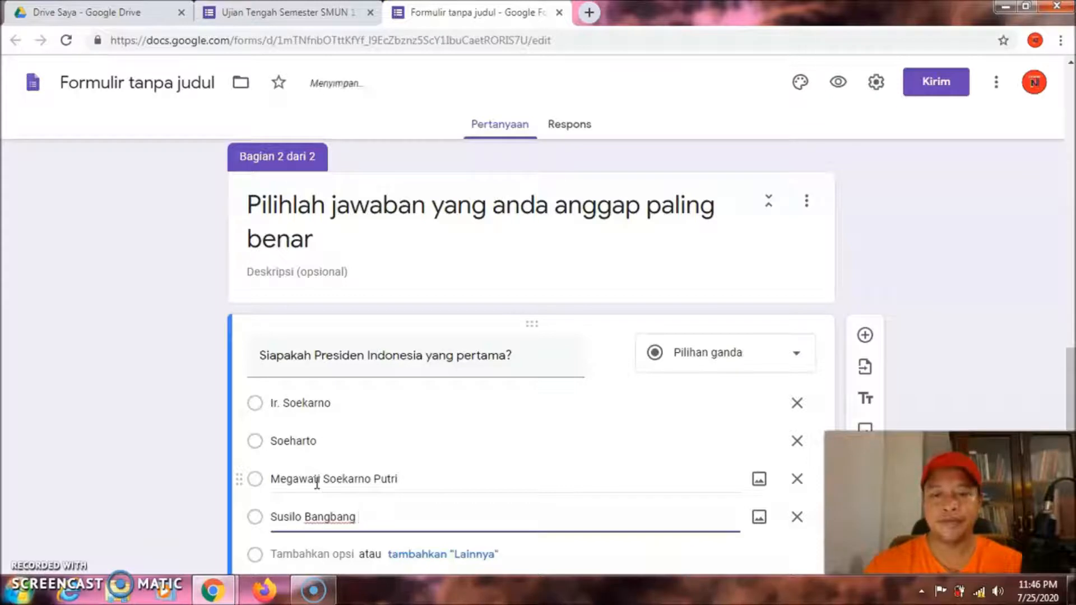
type(" Yudhoyono")
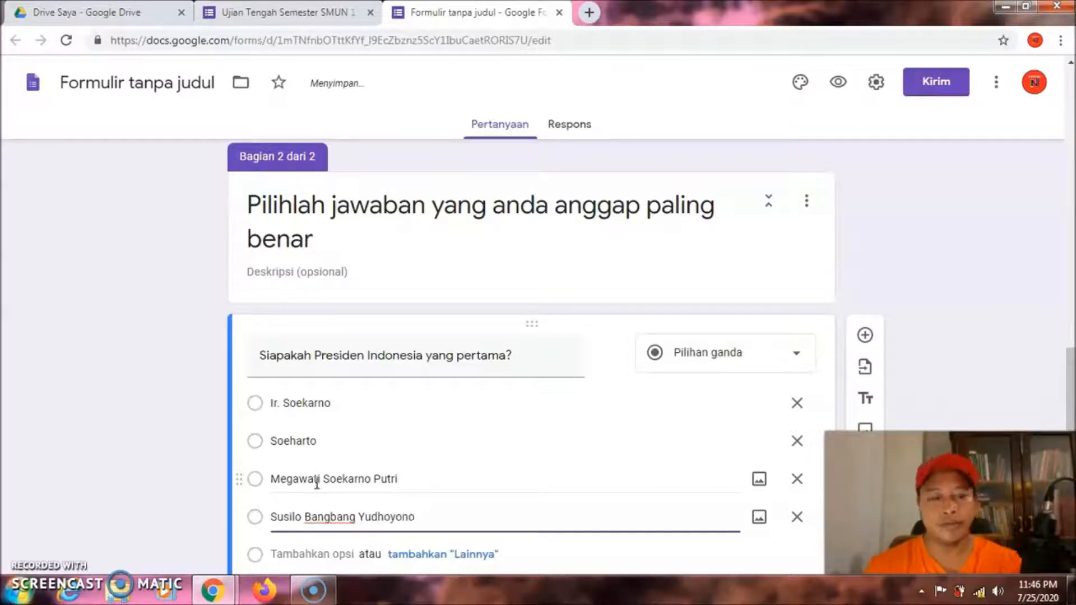
key("Return")
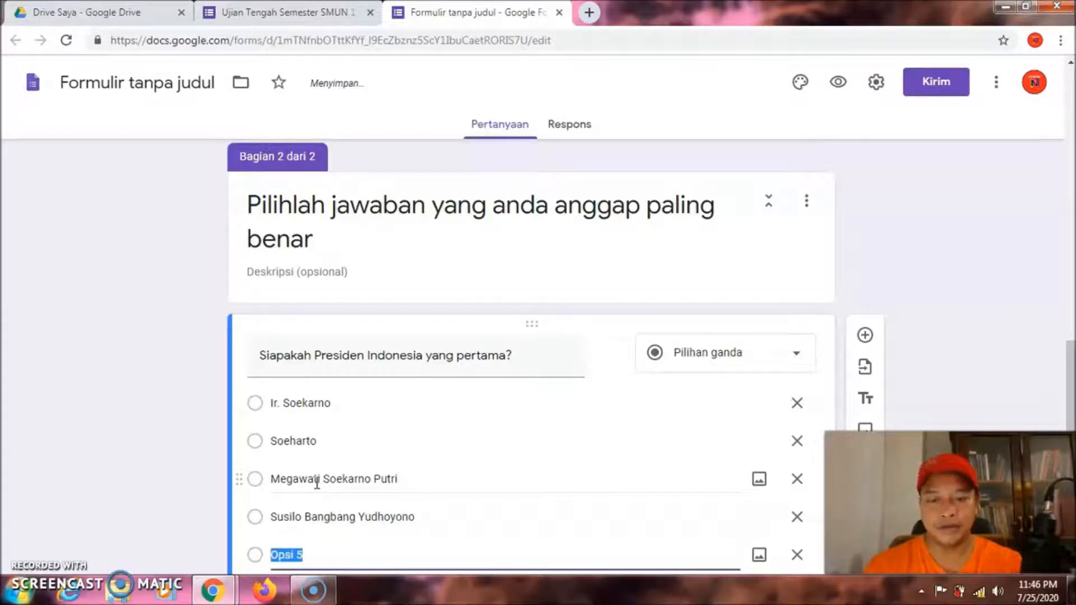
type("Ja")
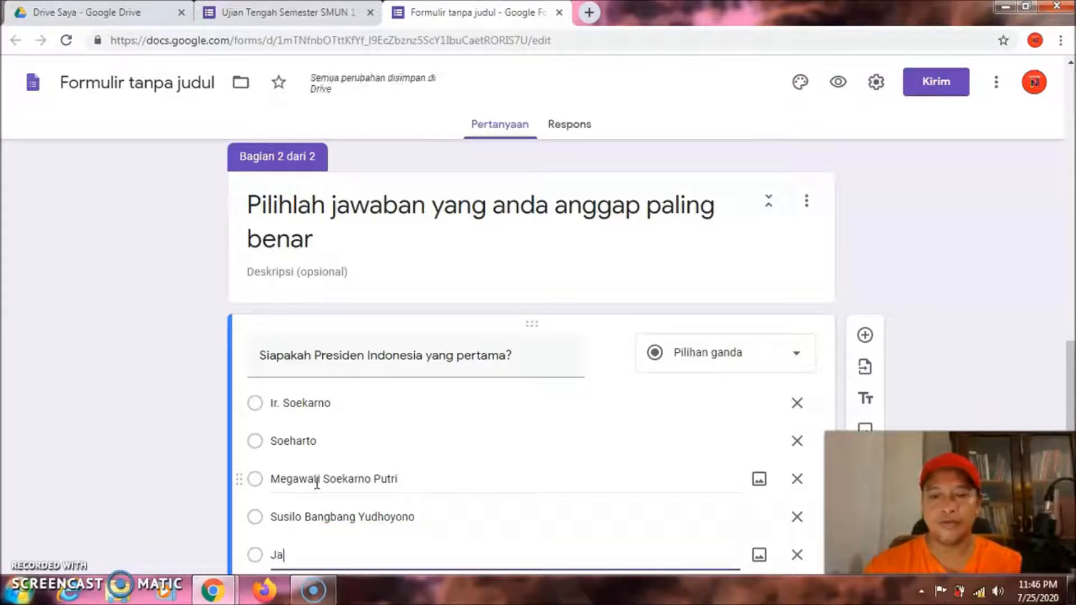
type("ko")
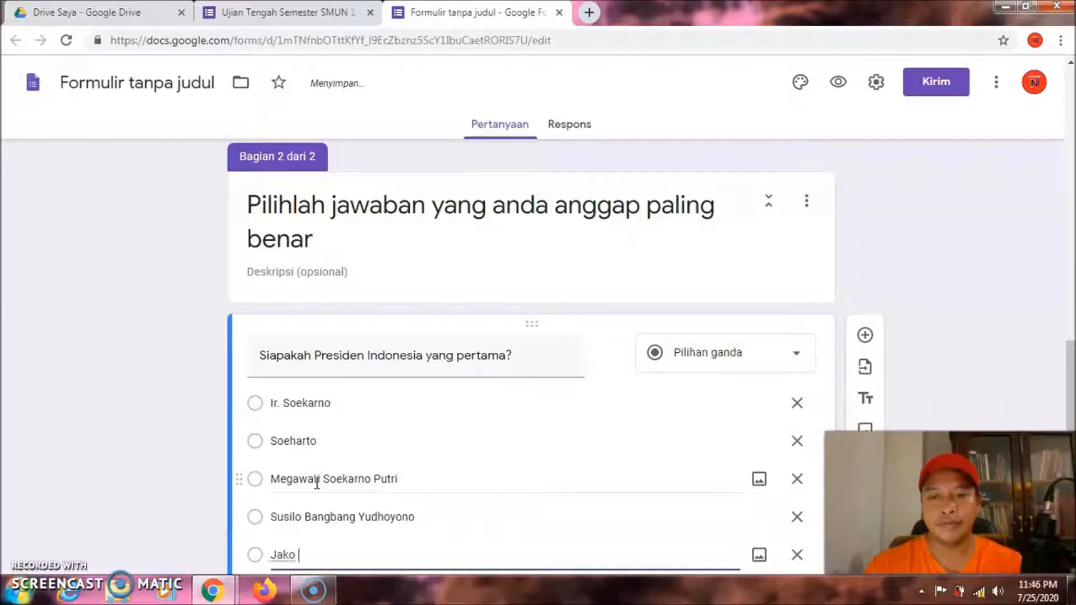
type(" Widodo")
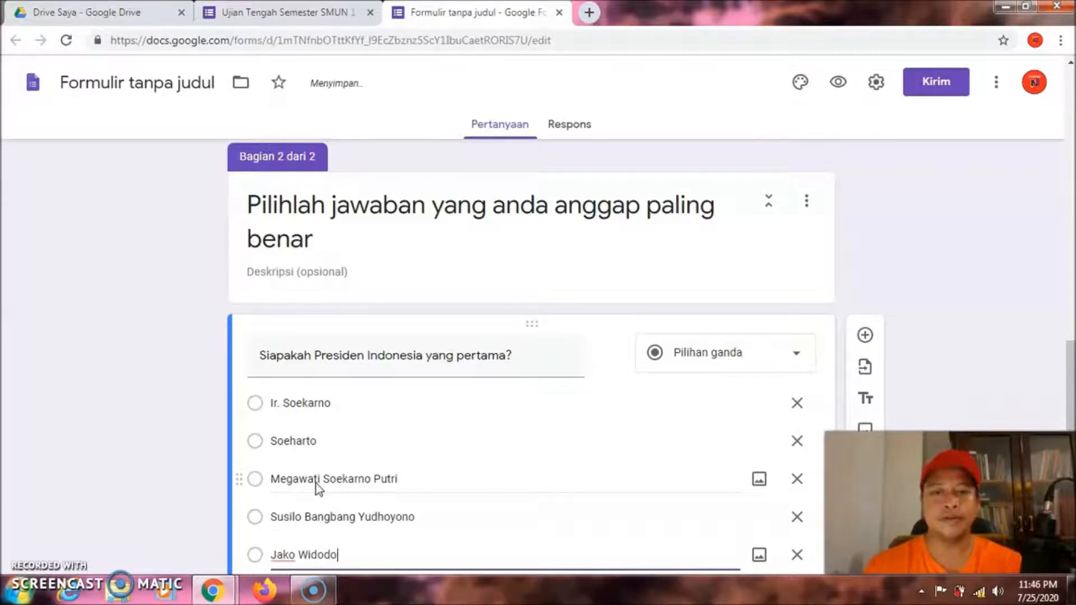
left_click(569, 392)
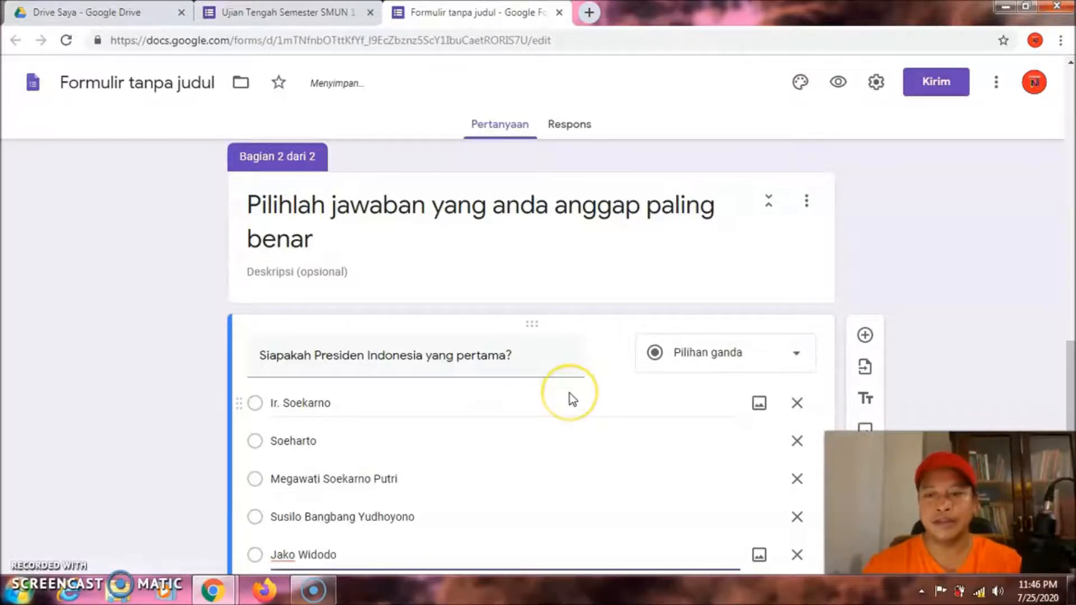
Open the answer key for the first-president question, currently worth 0 points
left_click_drag(1071, 351, 1072, 380)
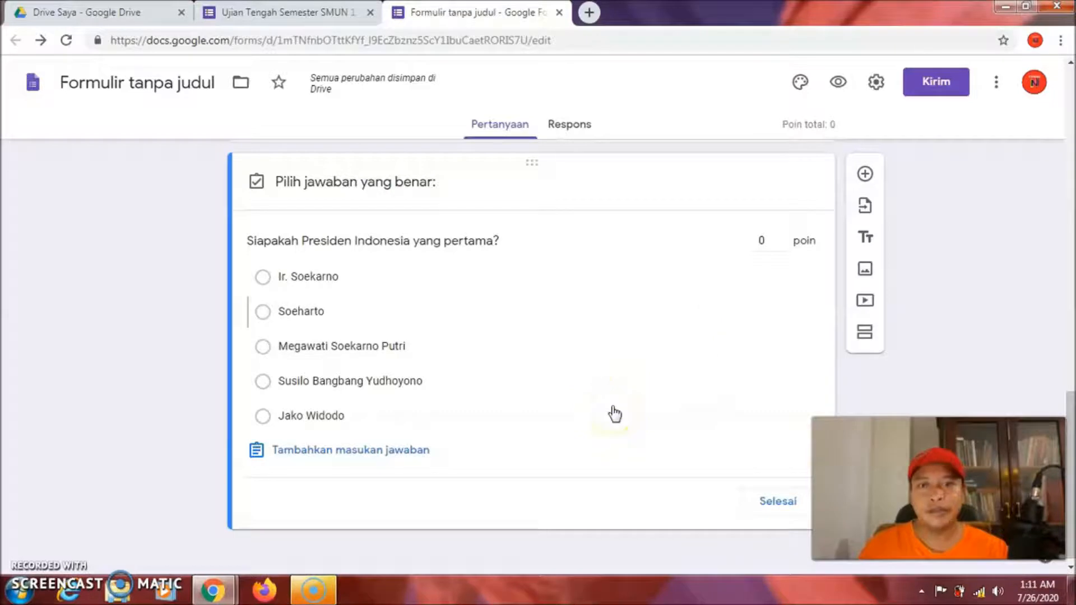
left_click(534, 315)
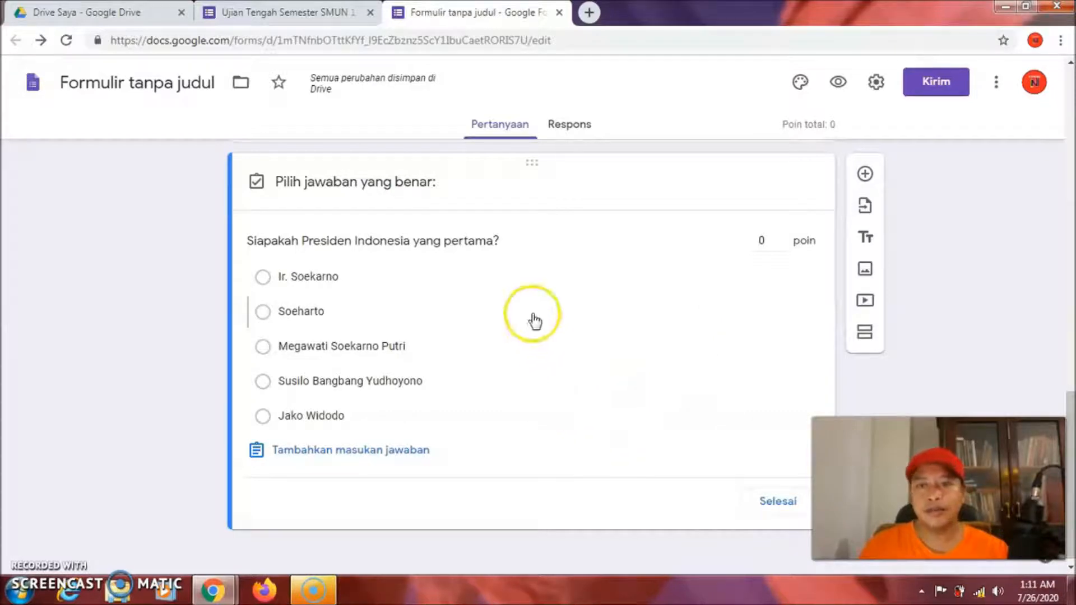
left_click(575, 364)
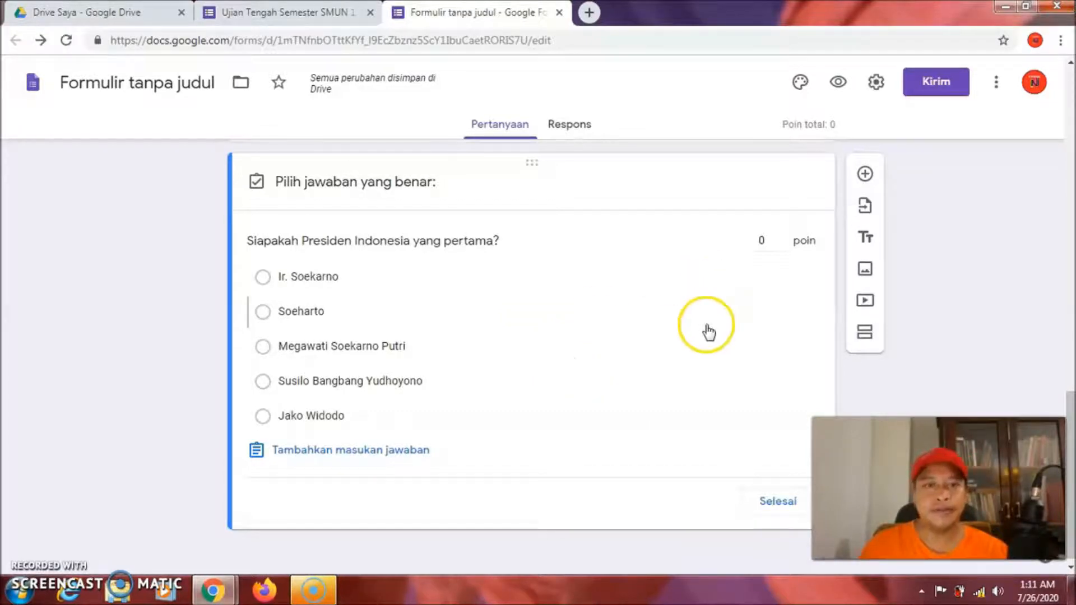
Enable quiz mode with immediate grade release, showing correct answers and point values, and save
left_click(876, 83)
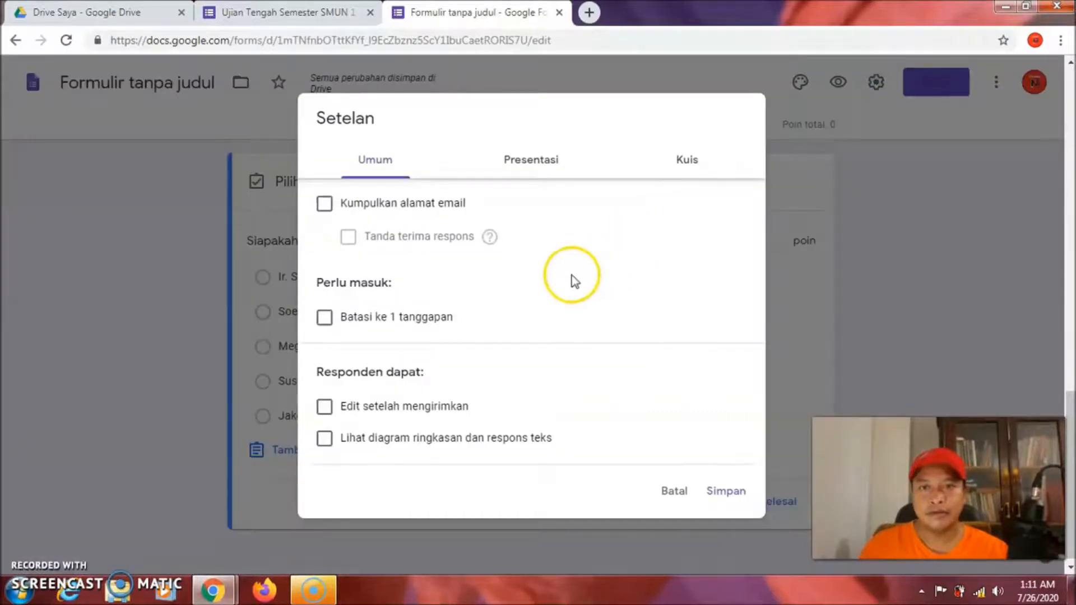
left_click(525, 165)
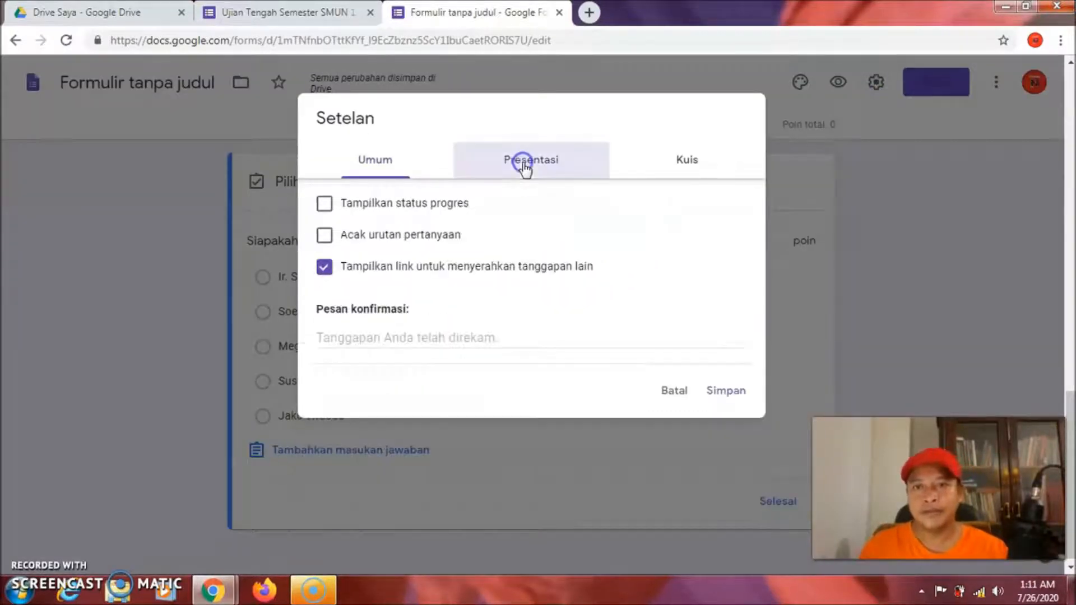
left_click(682, 167)
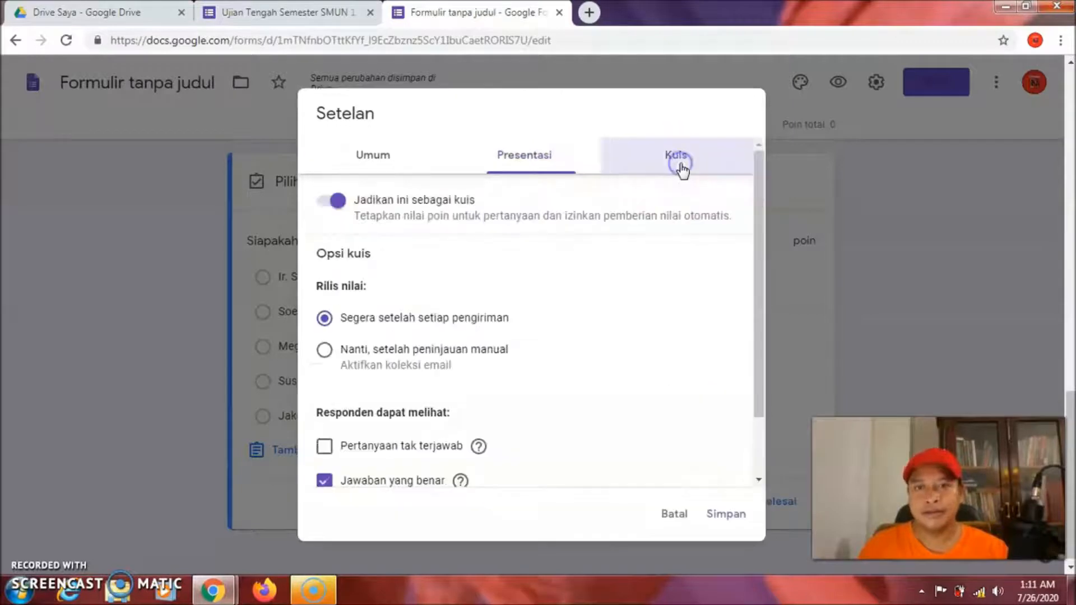
left_click(334, 209)
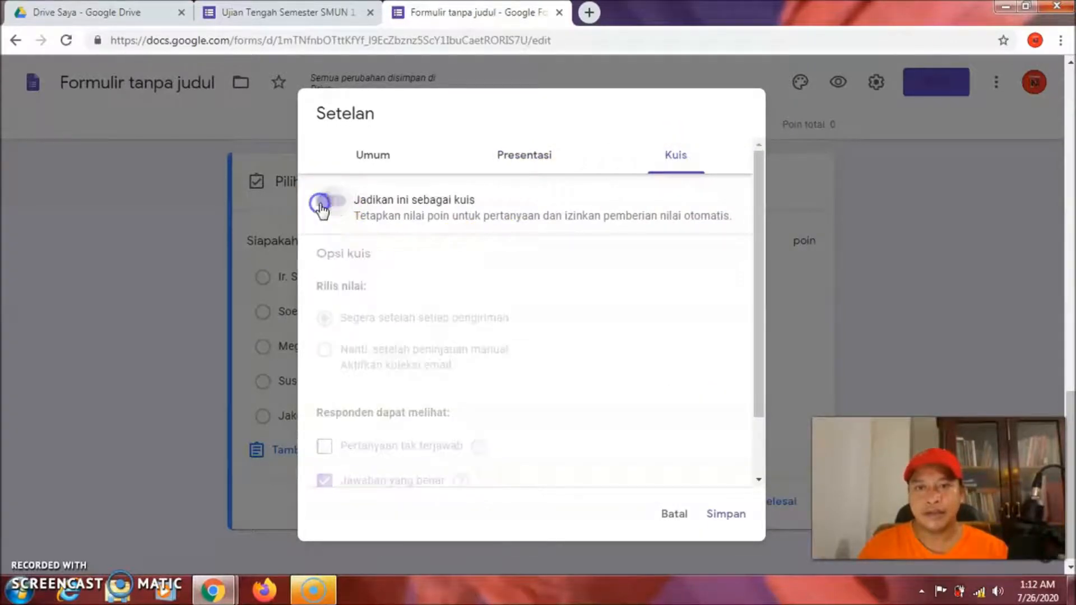
left_click(337, 202)
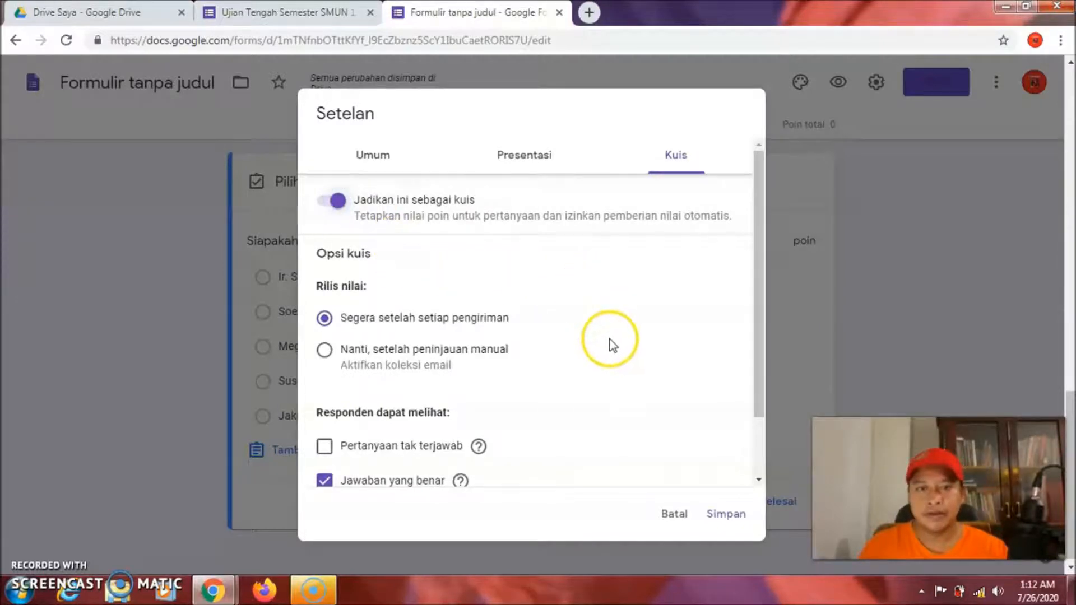
left_click_drag(758, 238, 758, 328)
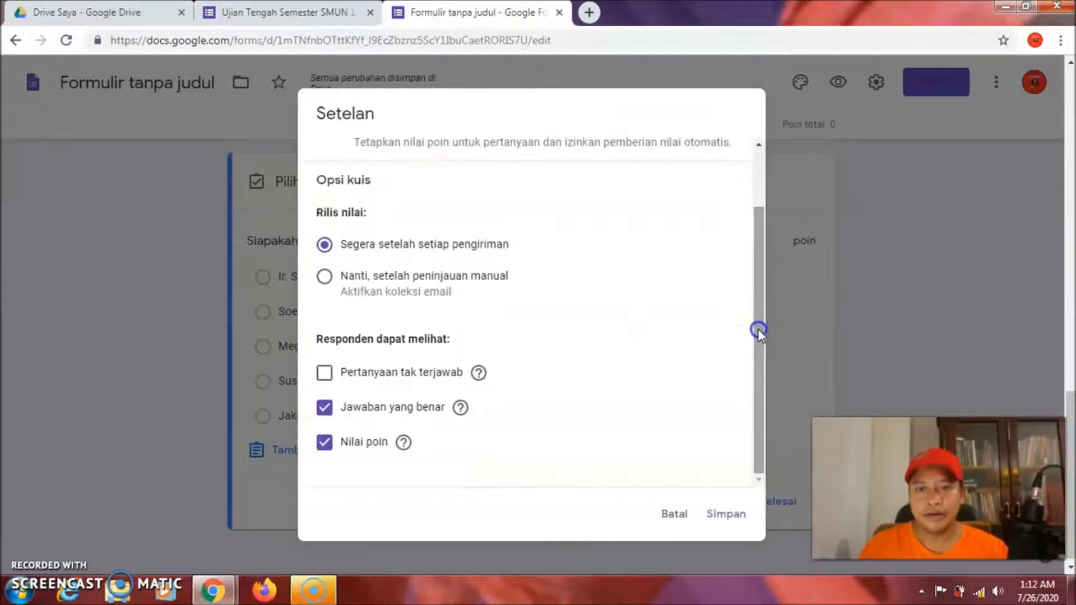
left_click_drag(416, 409, 433, 418)
left_click(325, 409)
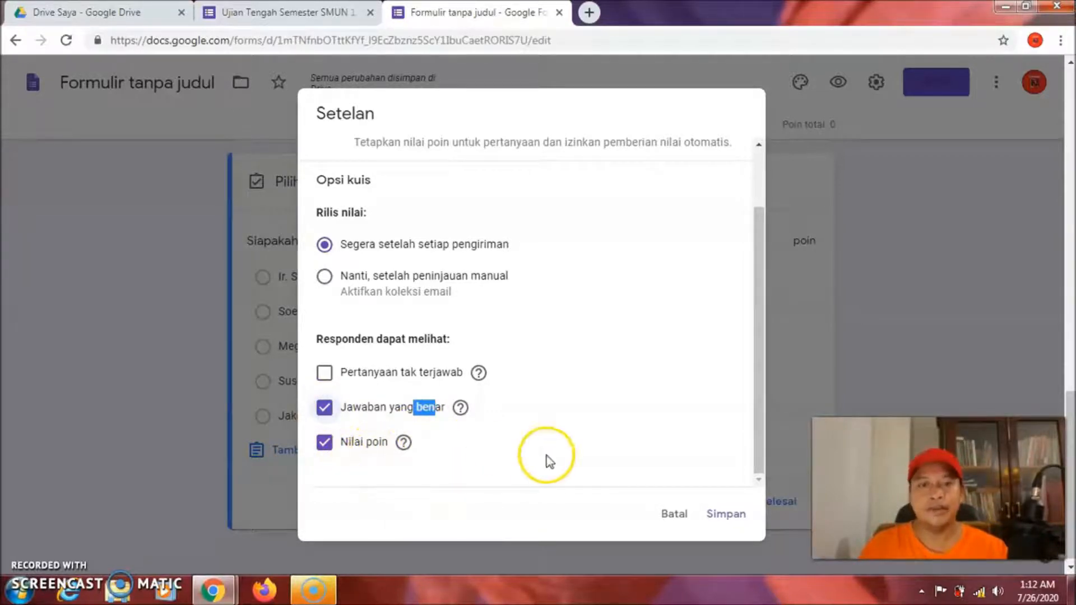
left_click(725, 515)
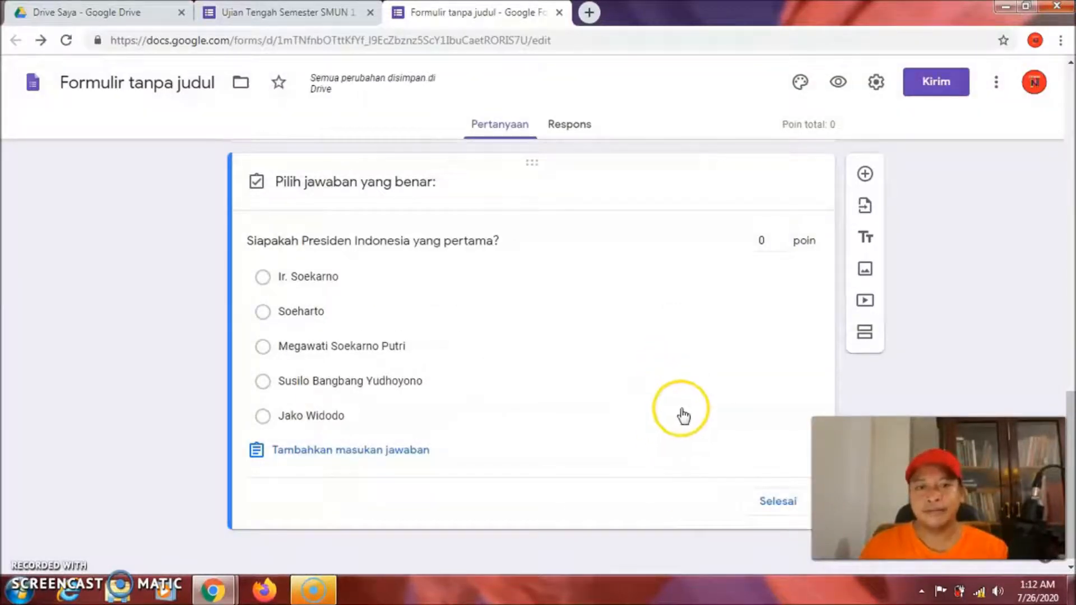
Mark Ir. Soekarno as the correct answer, worth 20 points, in the answer key
left_click(777, 502)
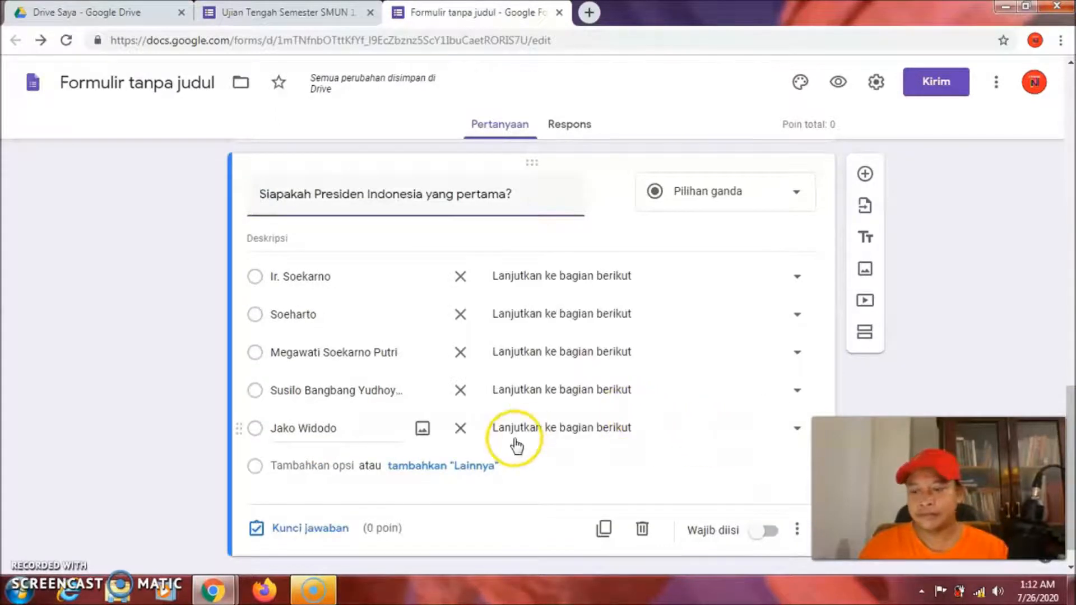
left_click(303, 530)
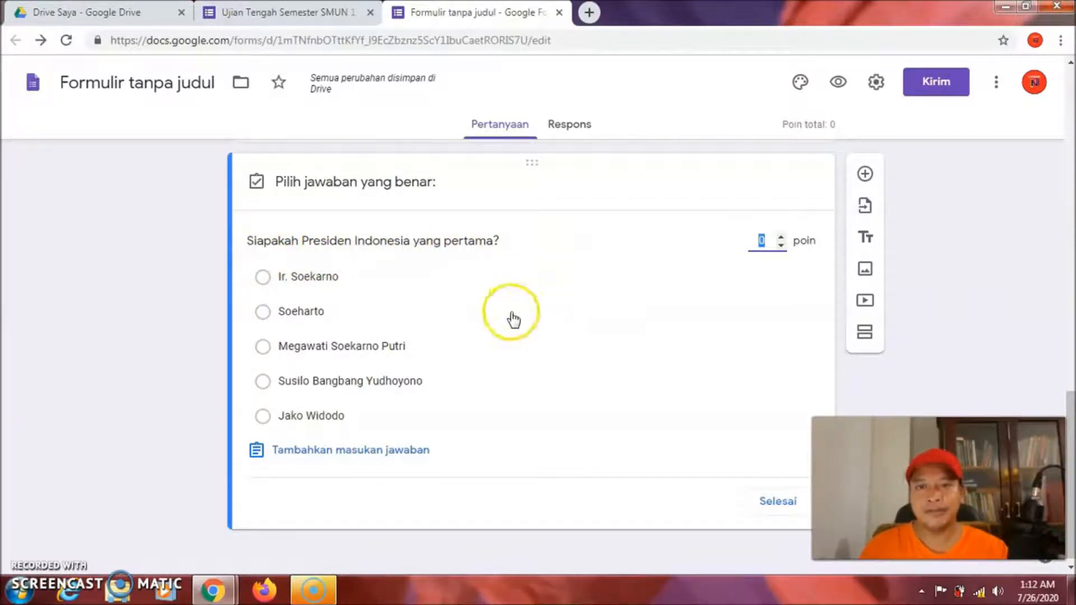
left_click(262, 280)
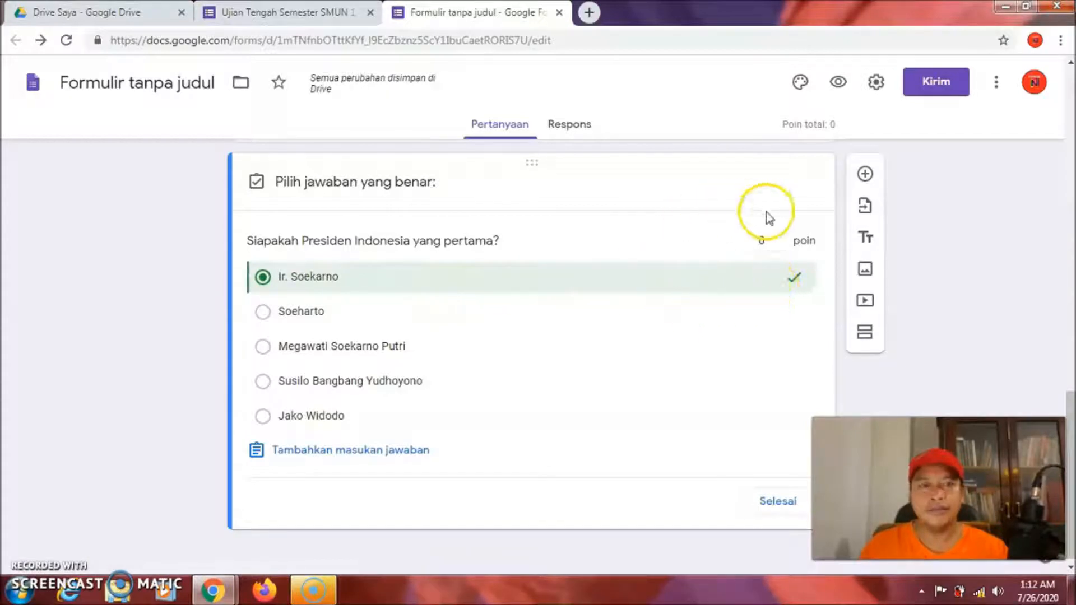
left_click(761, 241)
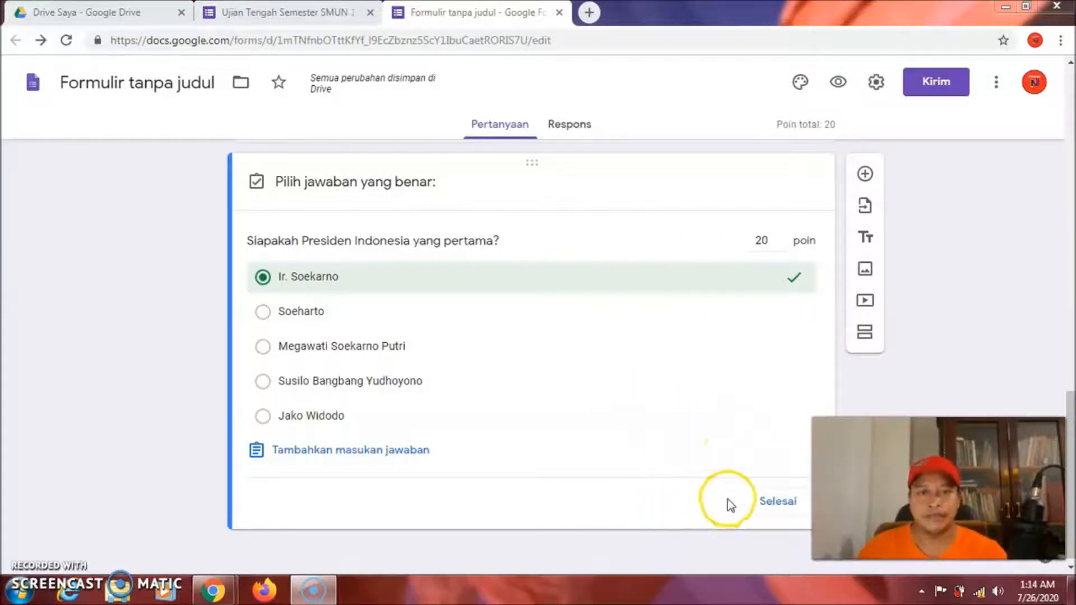
left_click(779, 501)
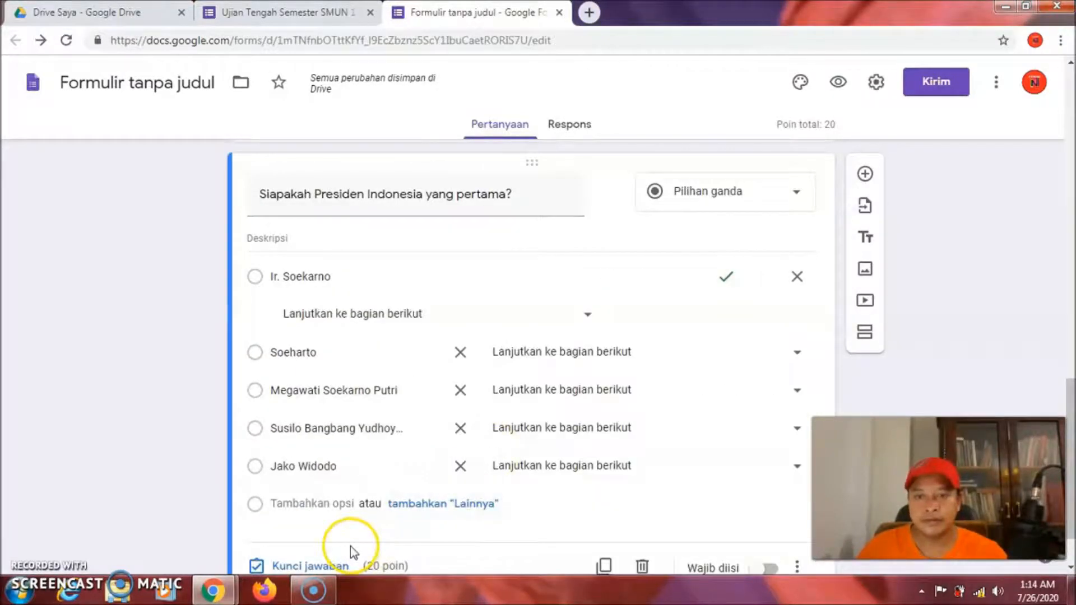
left_click(305, 566)
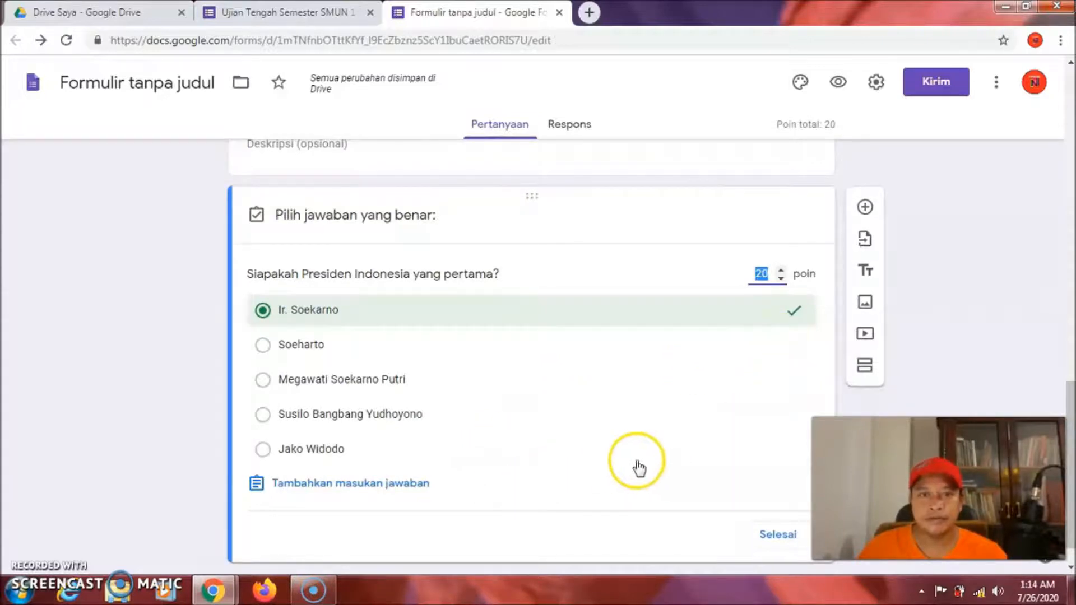
left_click(784, 536)
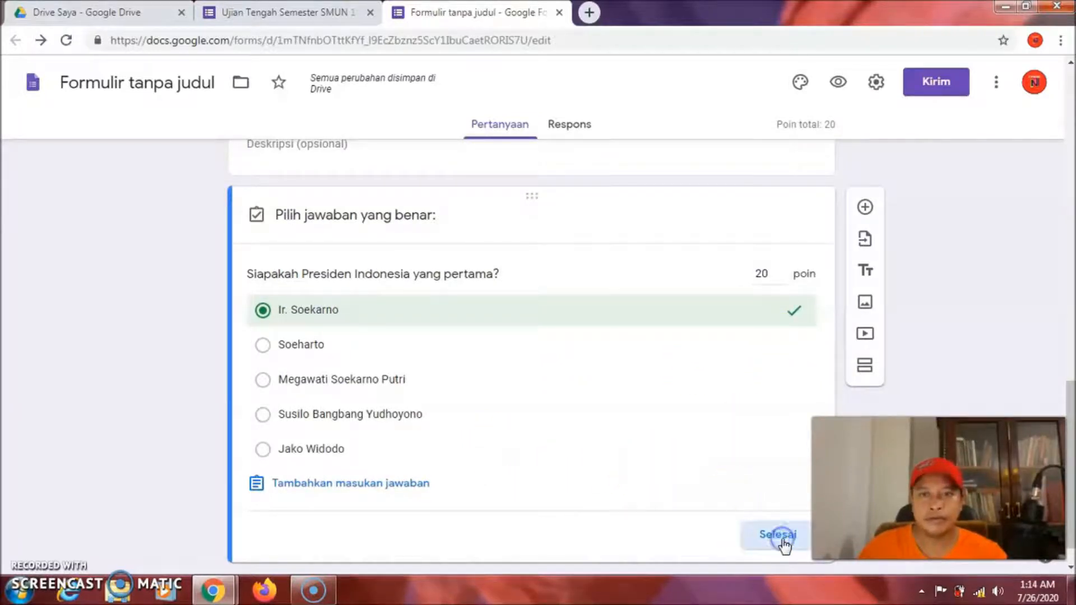
Add a new question and paste in 'Siapakah wakil presiden Republik Indonesia (RI) yang pertama?'
scroll(782, 540, "down", 2)
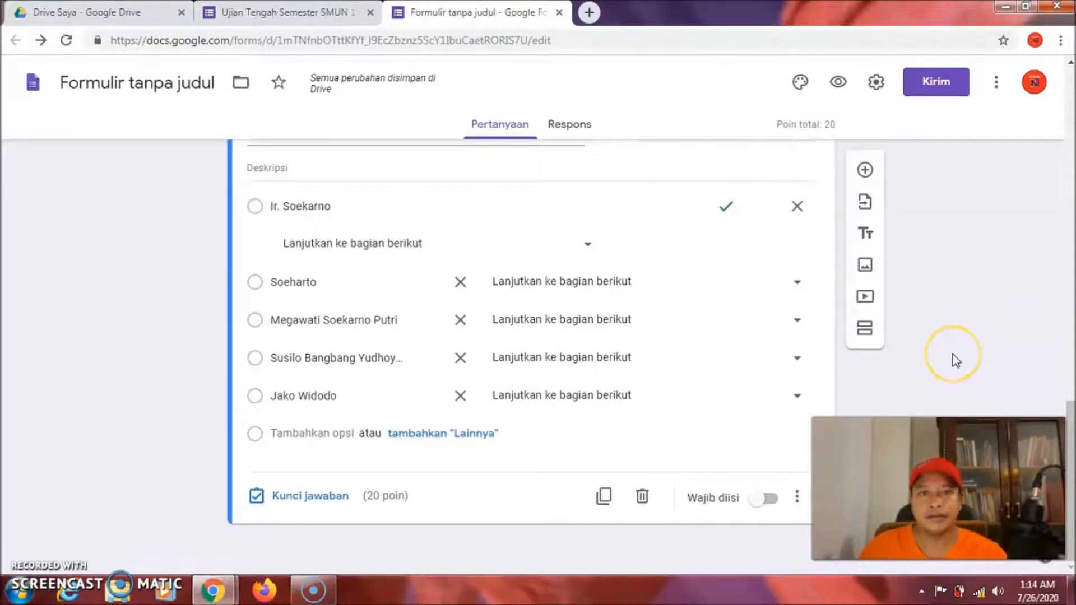
left_click_drag(1072, 410, 1071, 368)
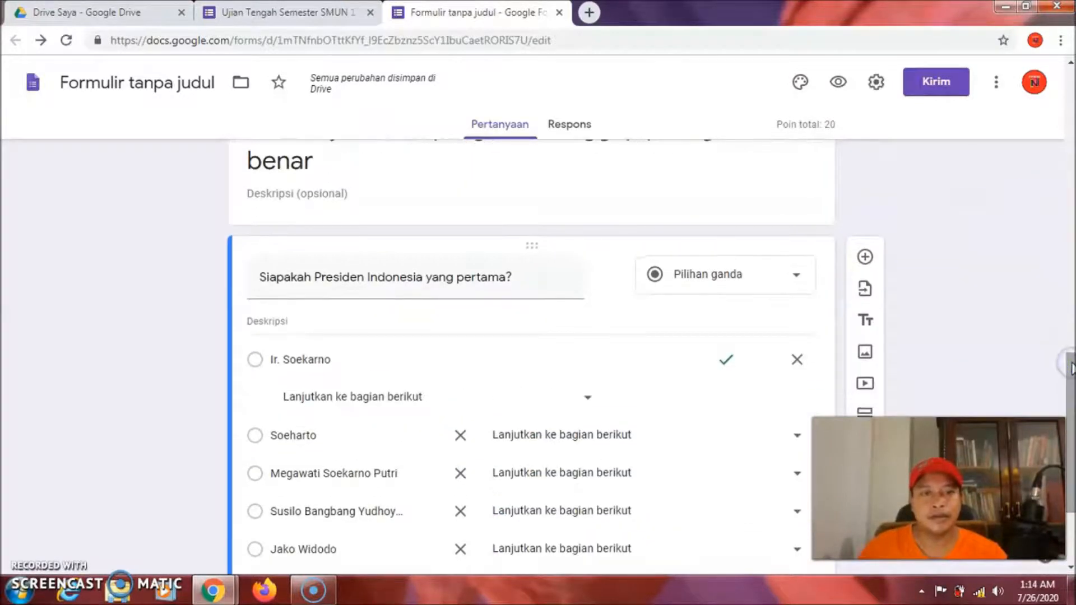
left_click(865, 257)
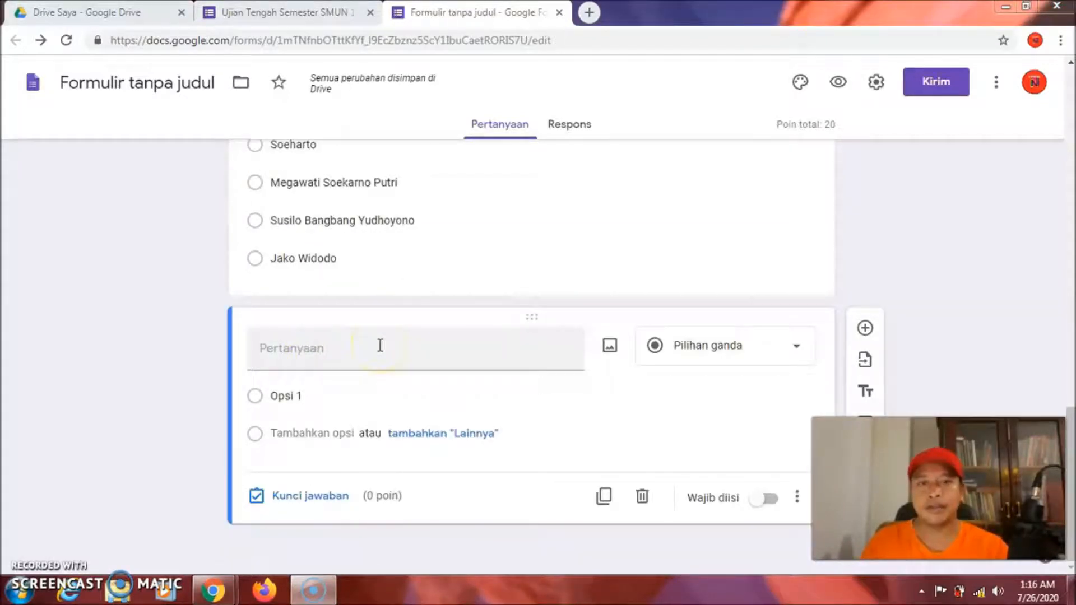
left_click(280, 350)
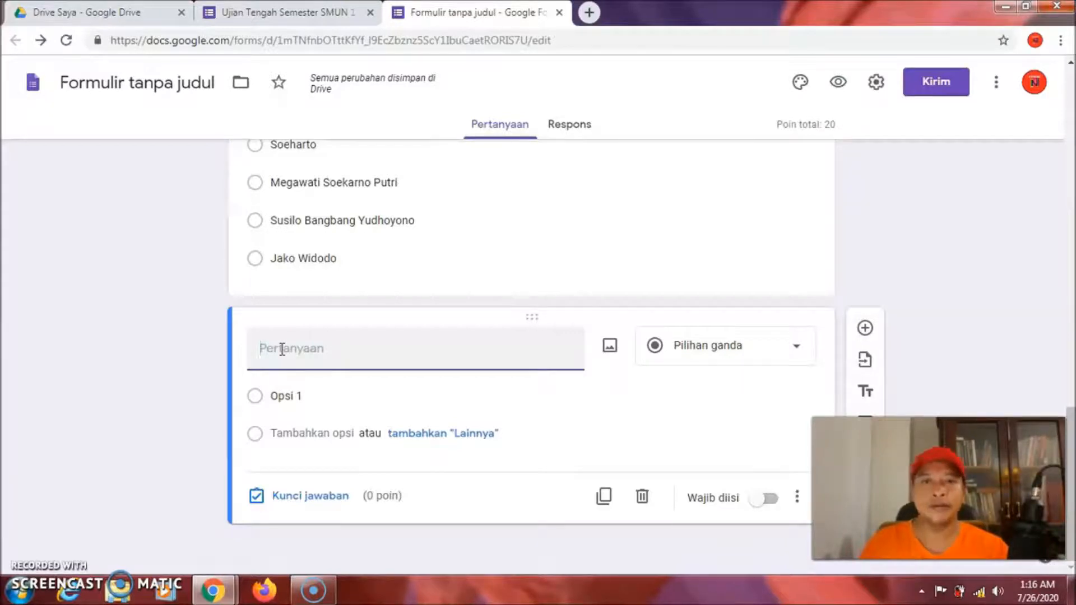
left_click(277, 348)
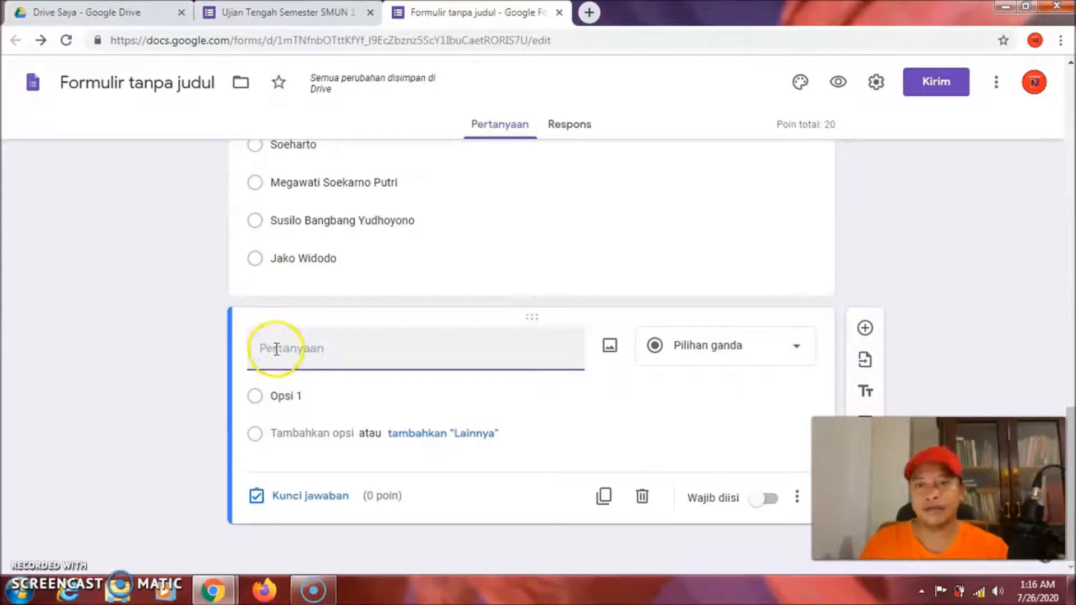
right_click(275, 352)
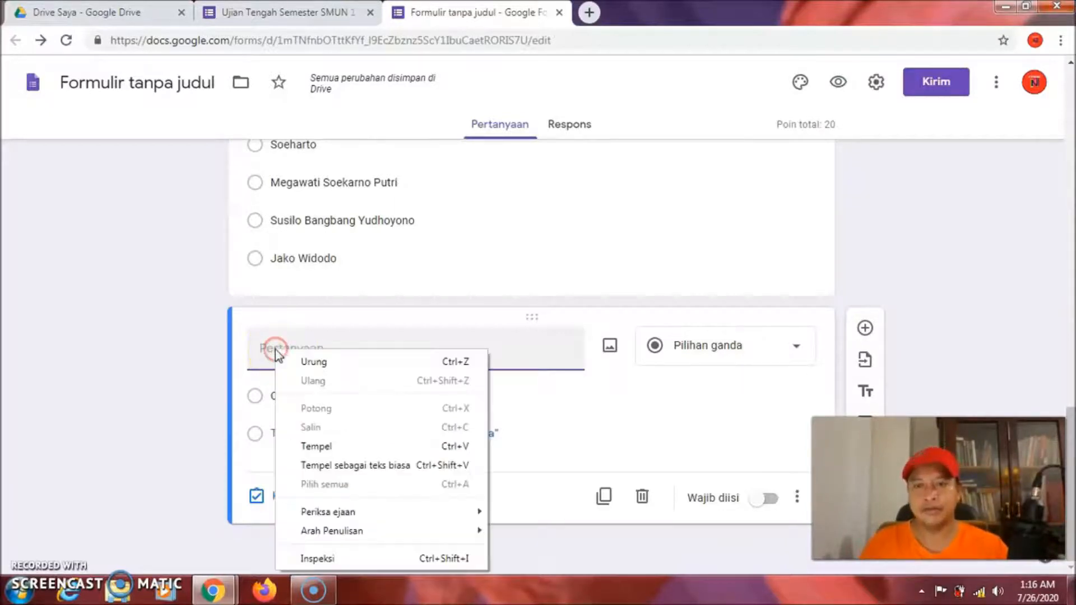
left_click(331, 447)
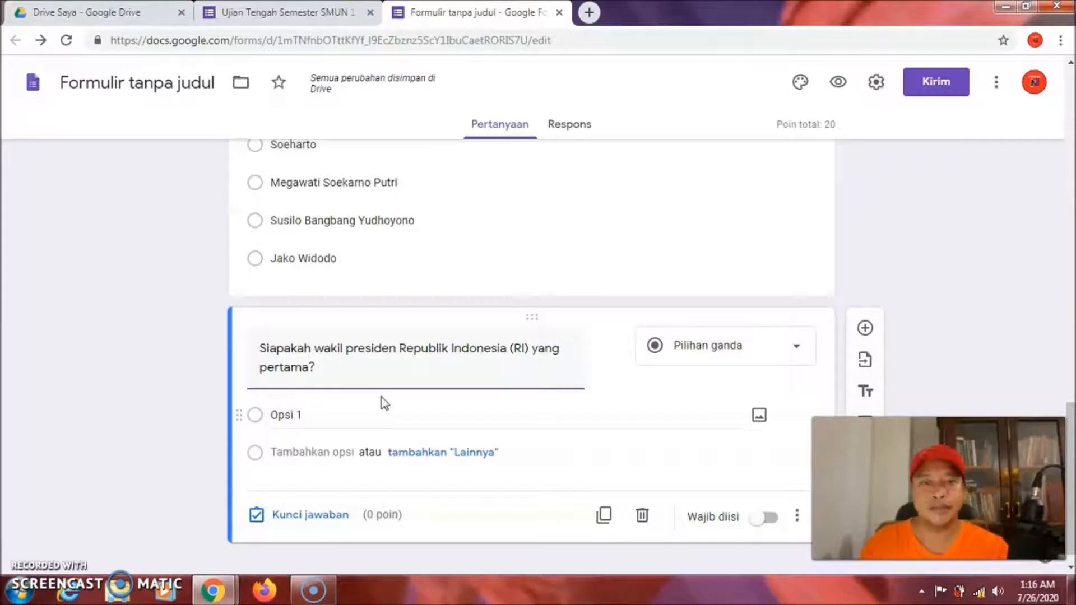
left_click(395, 394)
left_click(330, 404)
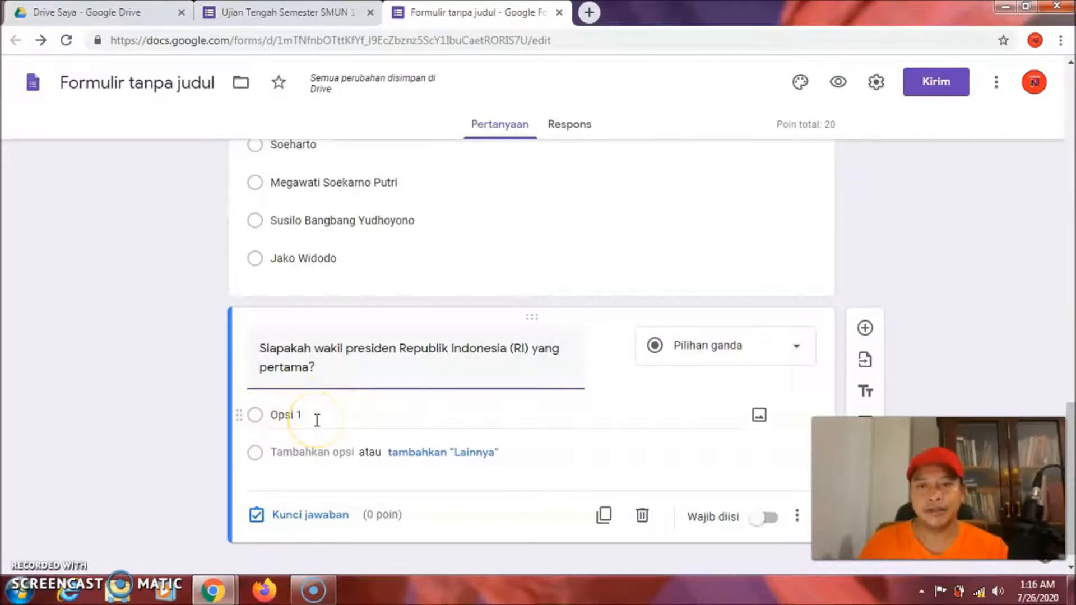
left_click(329, 431)
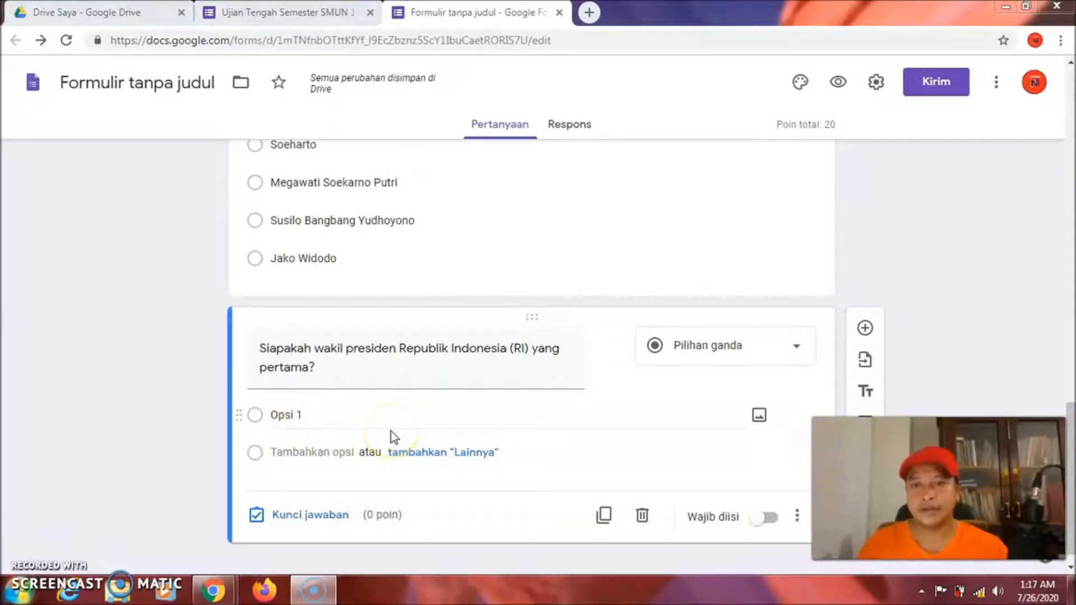
Paste Mohammad Hatta over the Opsi 1 placeholder as the first answer
left_click(314, 414)
left_click(312, 414)
left_click_drag(314, 414, 266, 415)
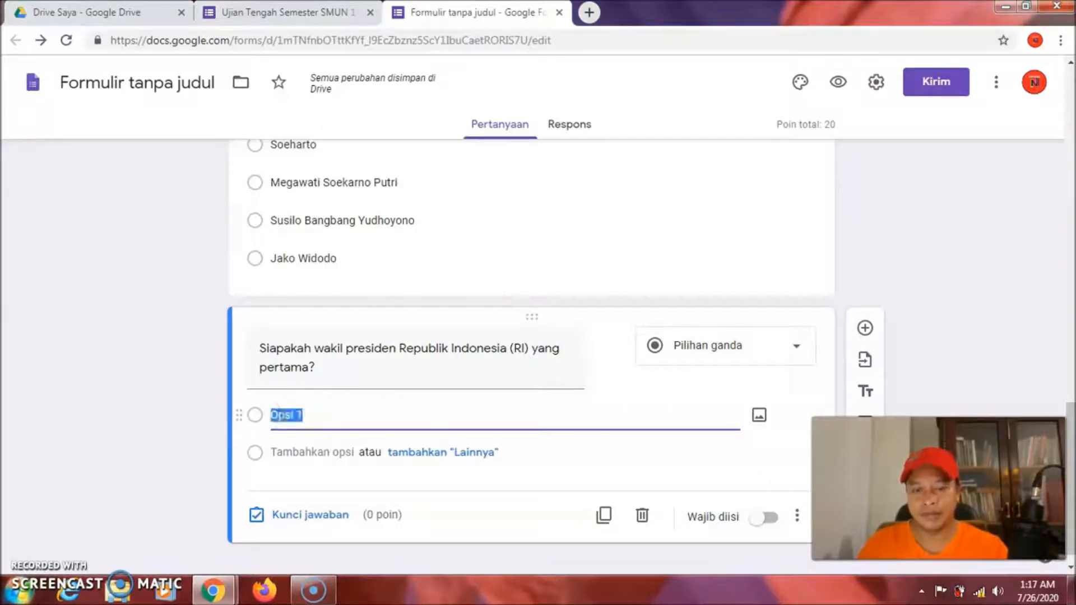
right_click(283, 415)
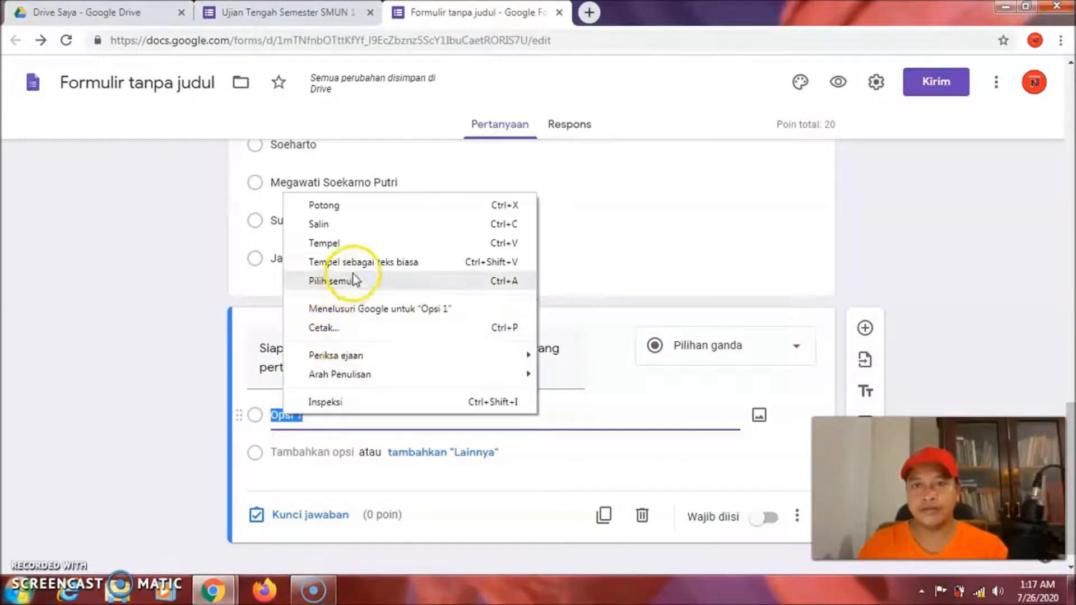
left_click(373, 245)
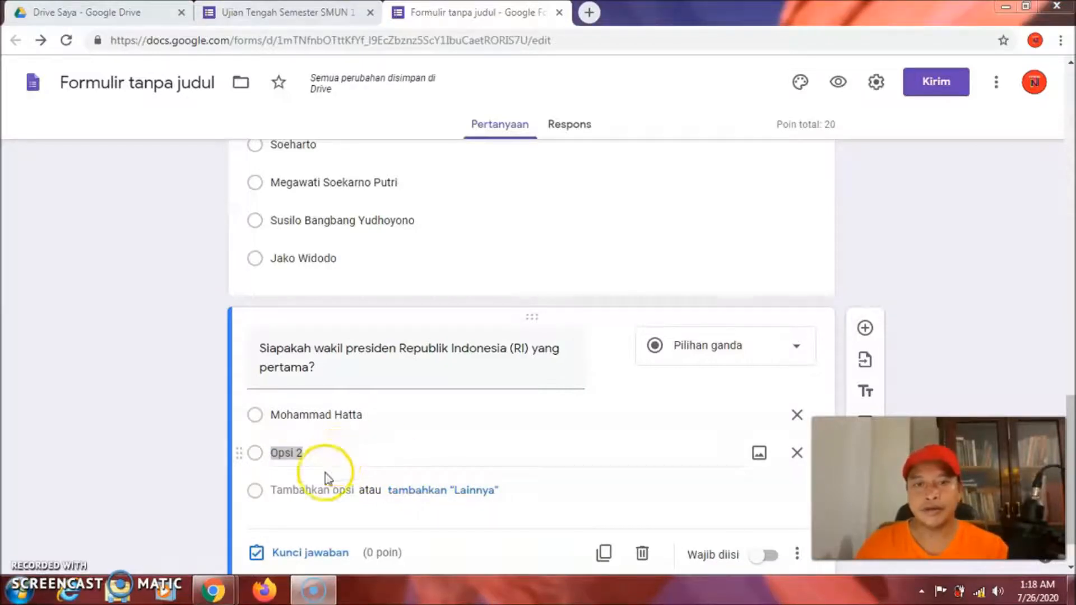
Replace Opsi 2 with Umar Wirahadikusuma and add Try Sutrisno as a third option
left_click(330, 451)
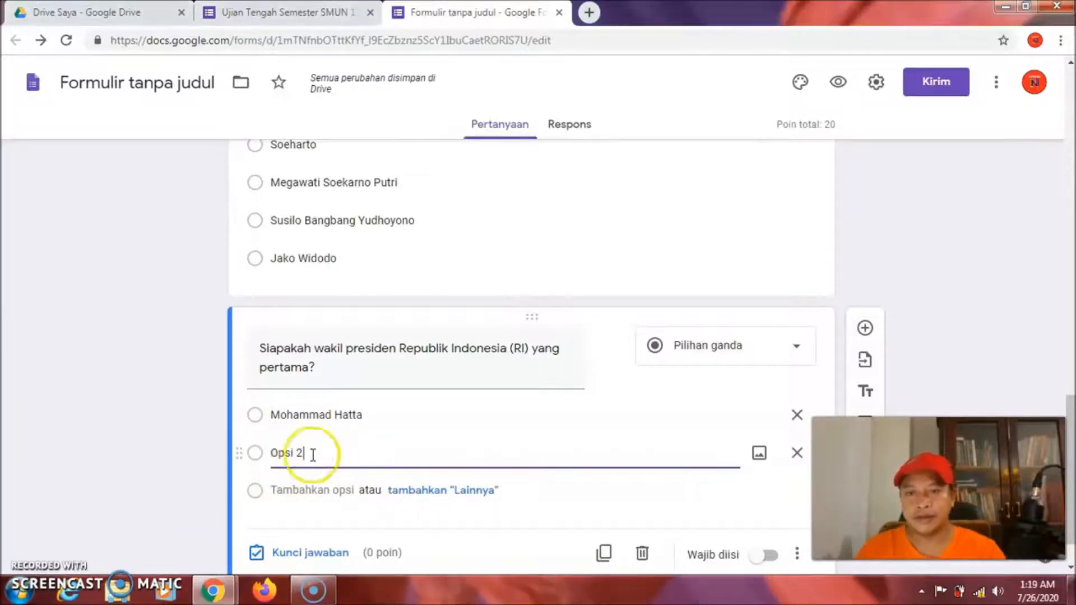
left_click_drag(326, 451, 272, 452)
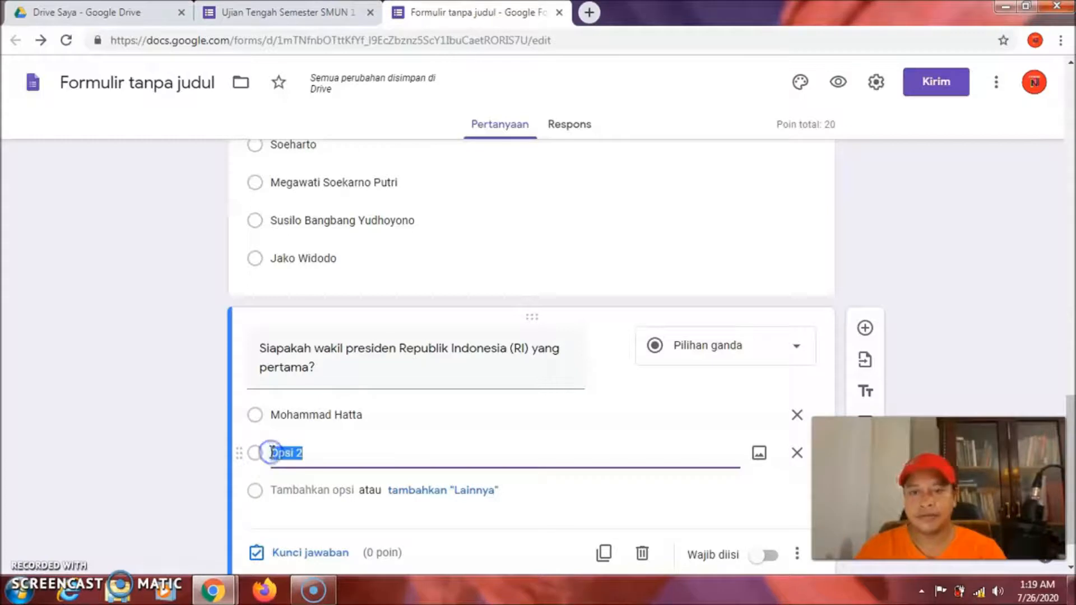
type("U")
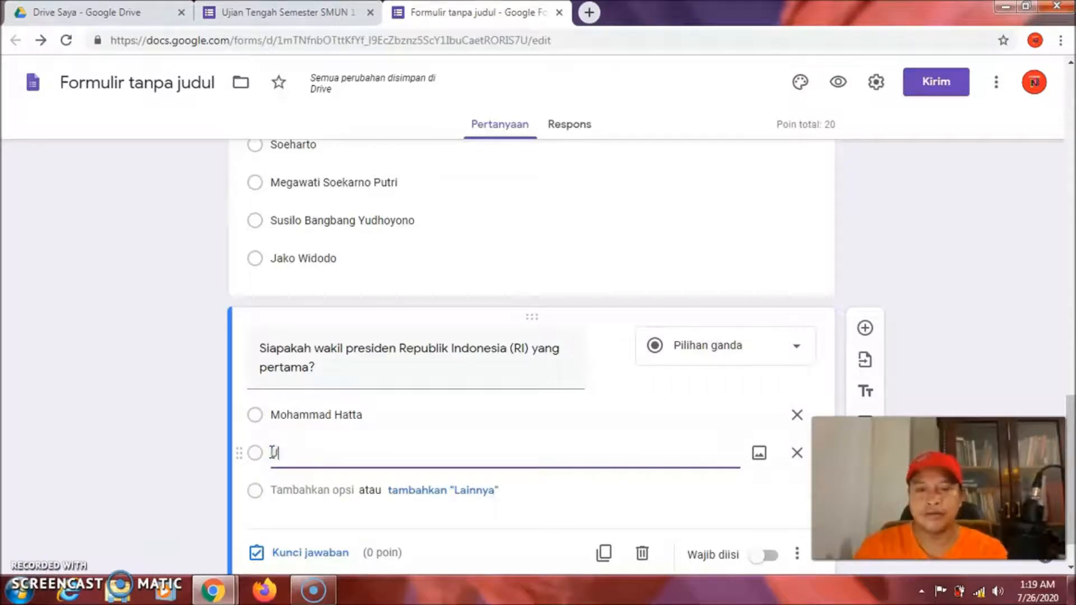
type("mar")
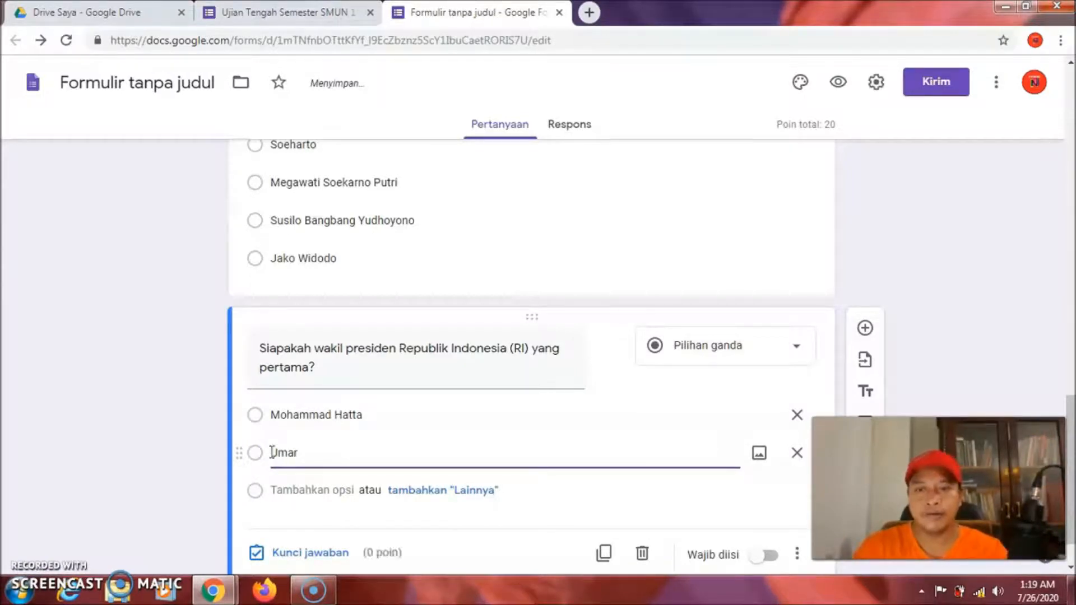
type(" Wi")
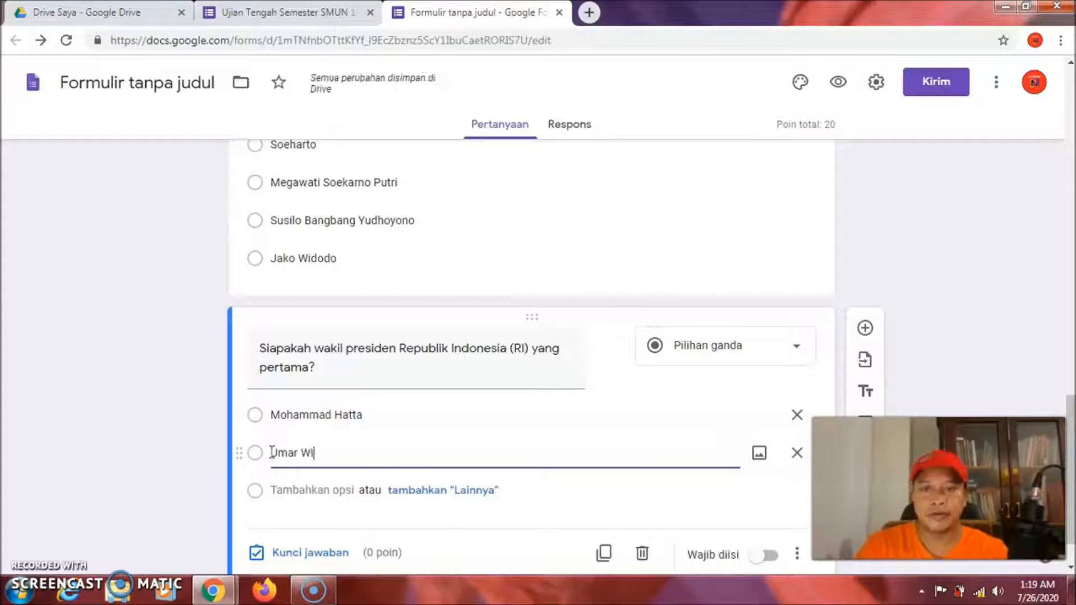
type("rahadi")
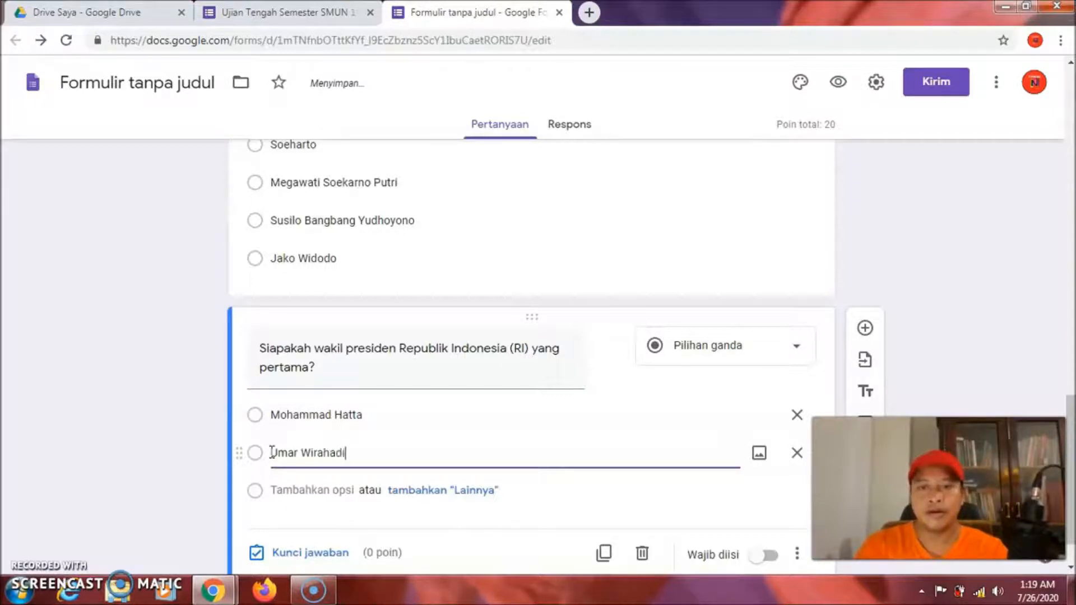
type("kusuma")
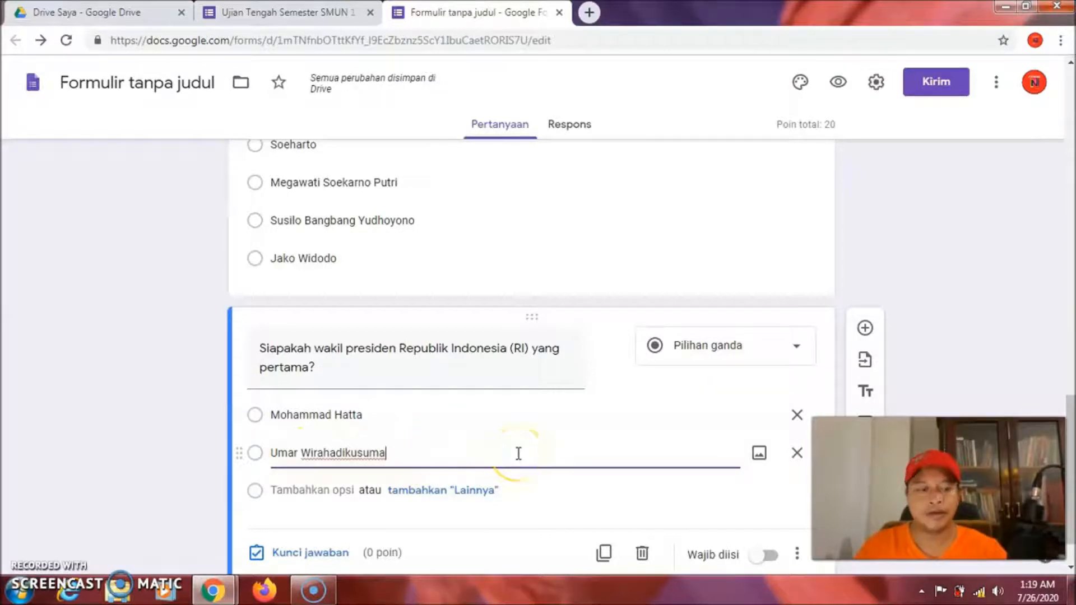
key("Return")
left_click_drag(334, 490, 274, 492)
type("Try Sutrisno")
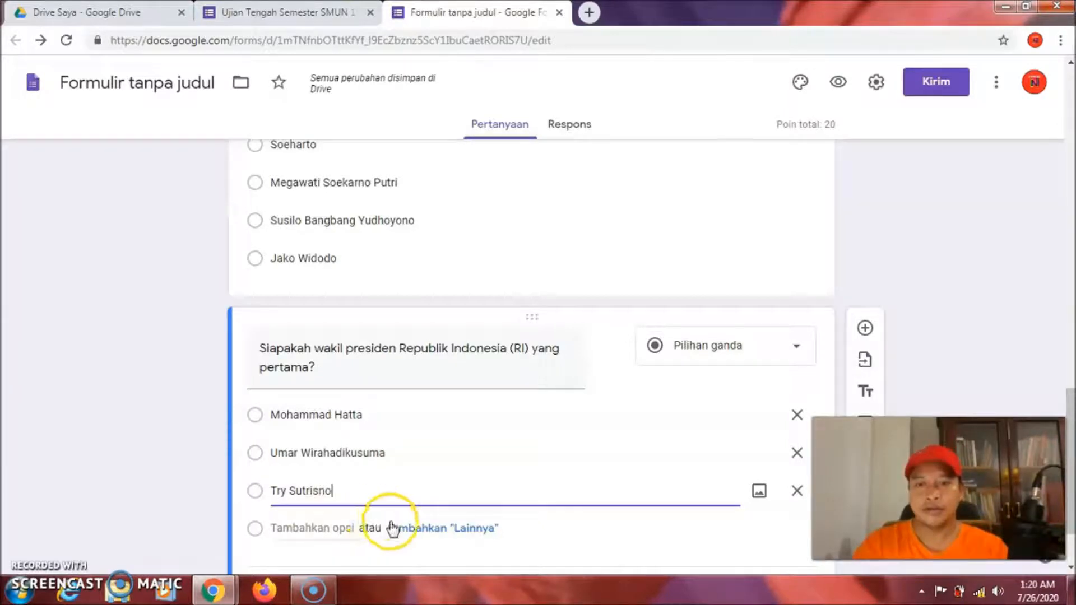
Type Adam Malik and Sri Sultan Hamangkubuono into two new option rows, fixing a typo
key("Return")
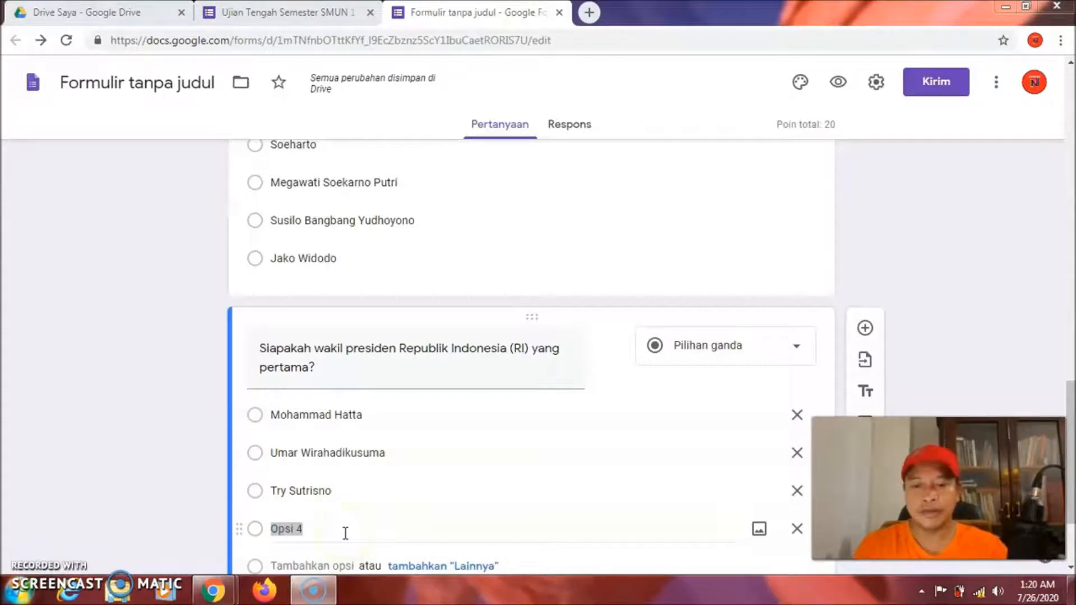
key("BackSpace")
type("Ada")
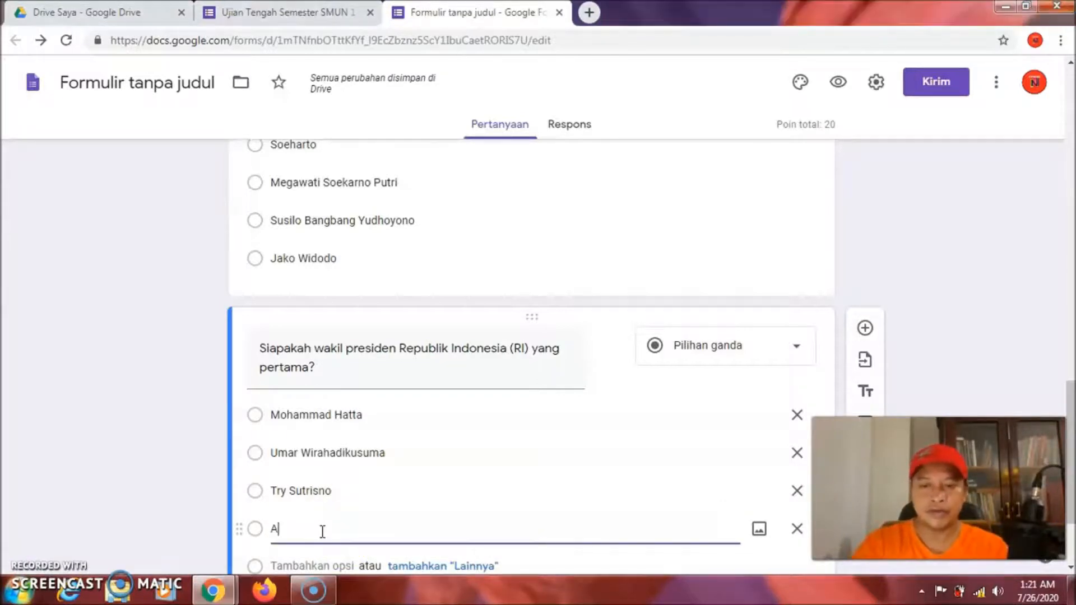
key("BackSpace")
key("BackSpace")
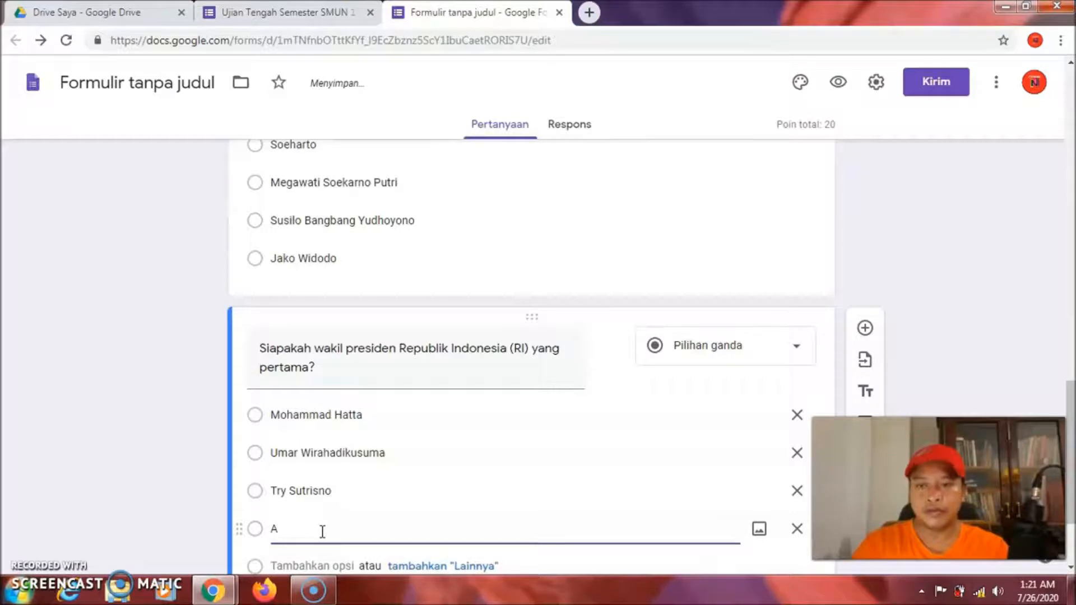
type("dam ")
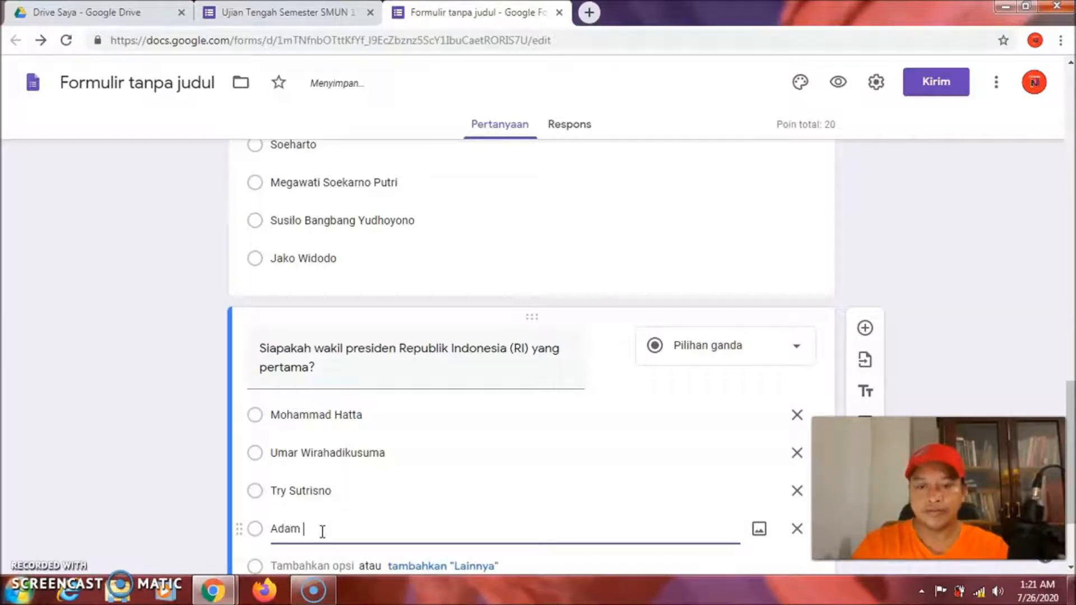
type("Malik")
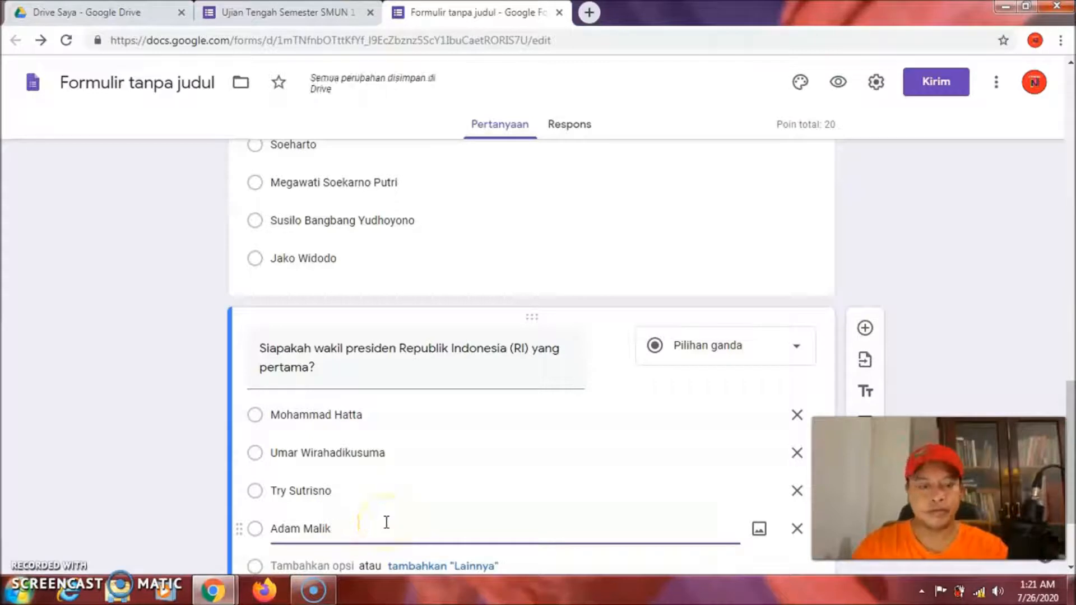
key("Return")
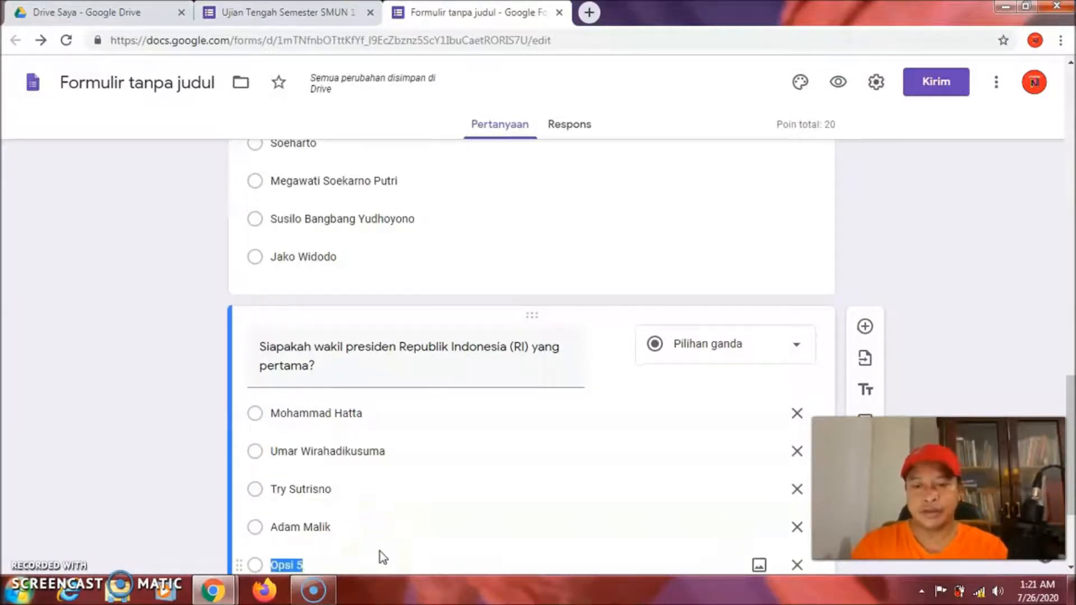
type("Sri Sultan")
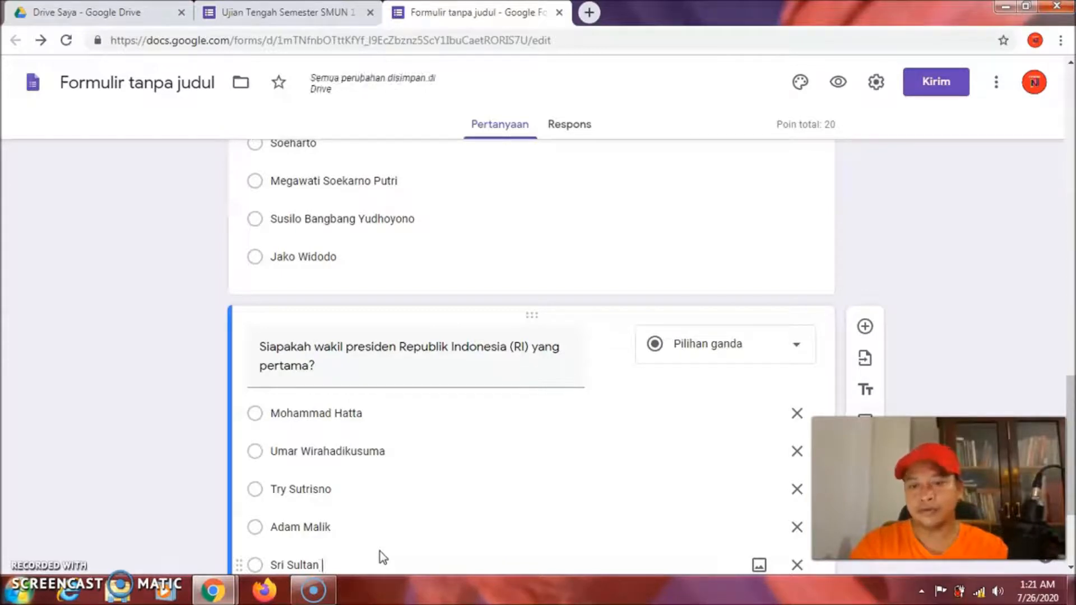
type(" Hamangk")
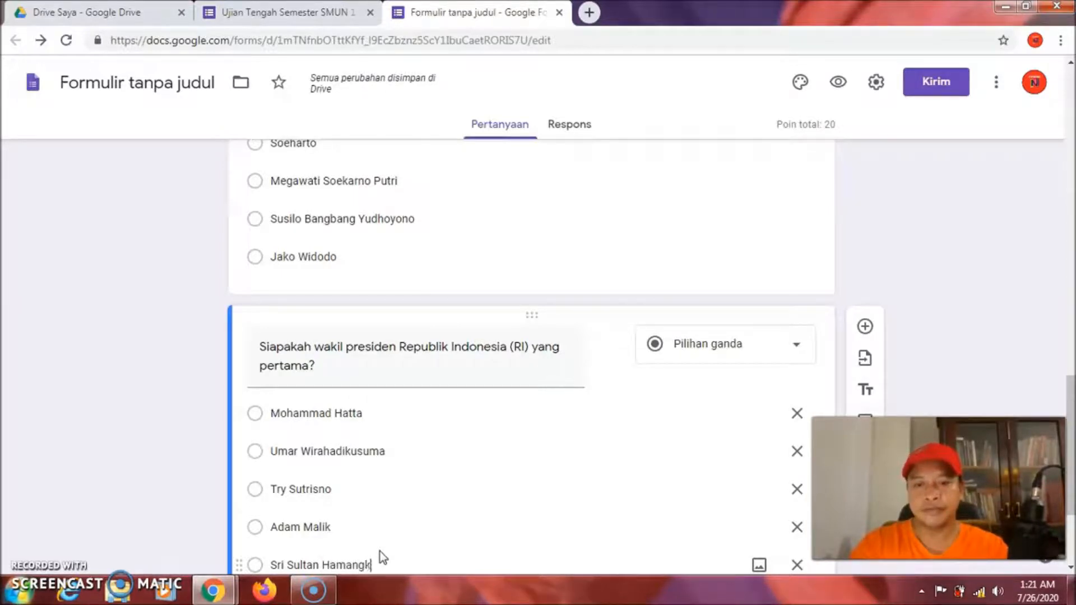
type("u")
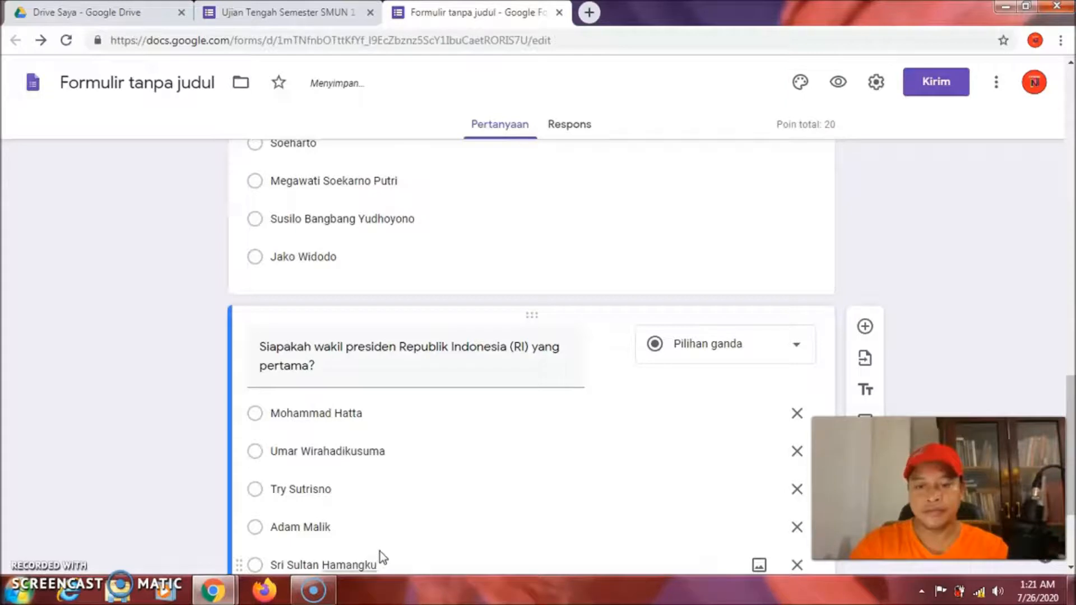
type("buono")
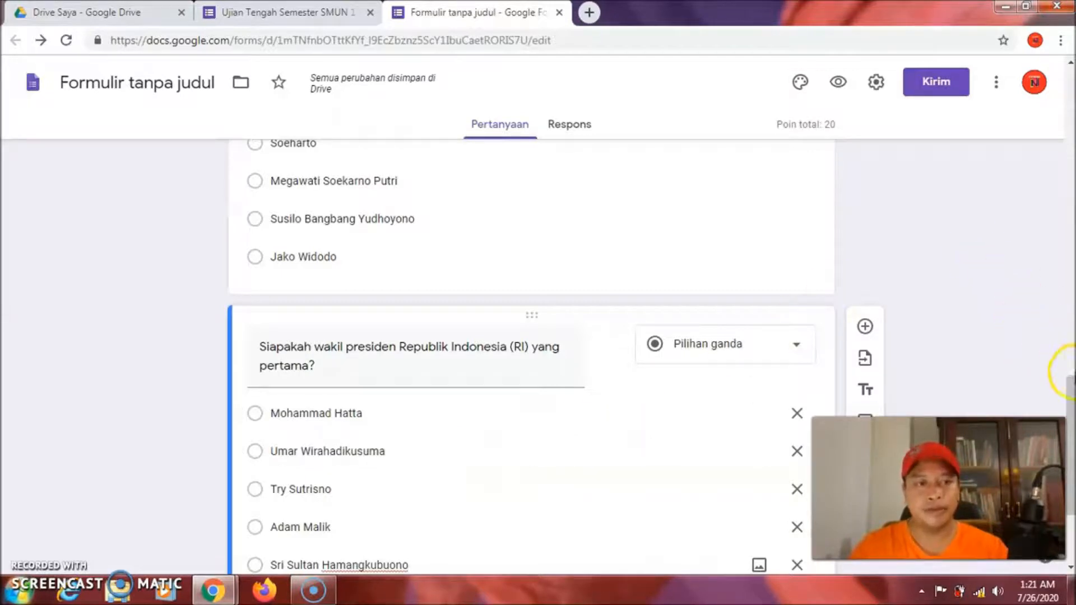
left_click_drag(1073, 384, 1074, 416)
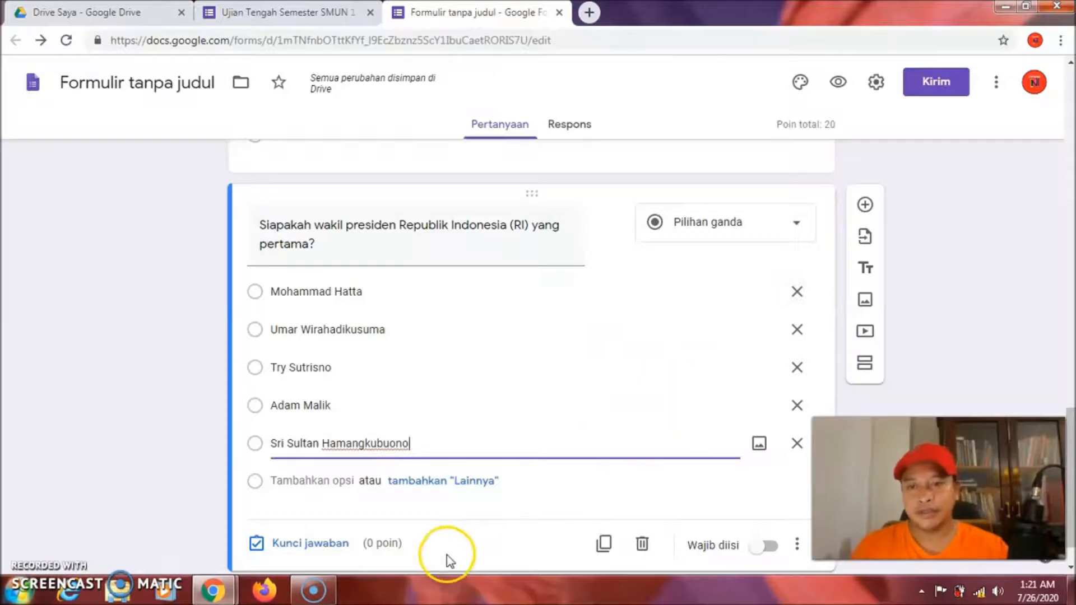
Mark Mohammad Hatta correct and give the question 20 points, bringing the quiz to 40
left_click(306, 543)
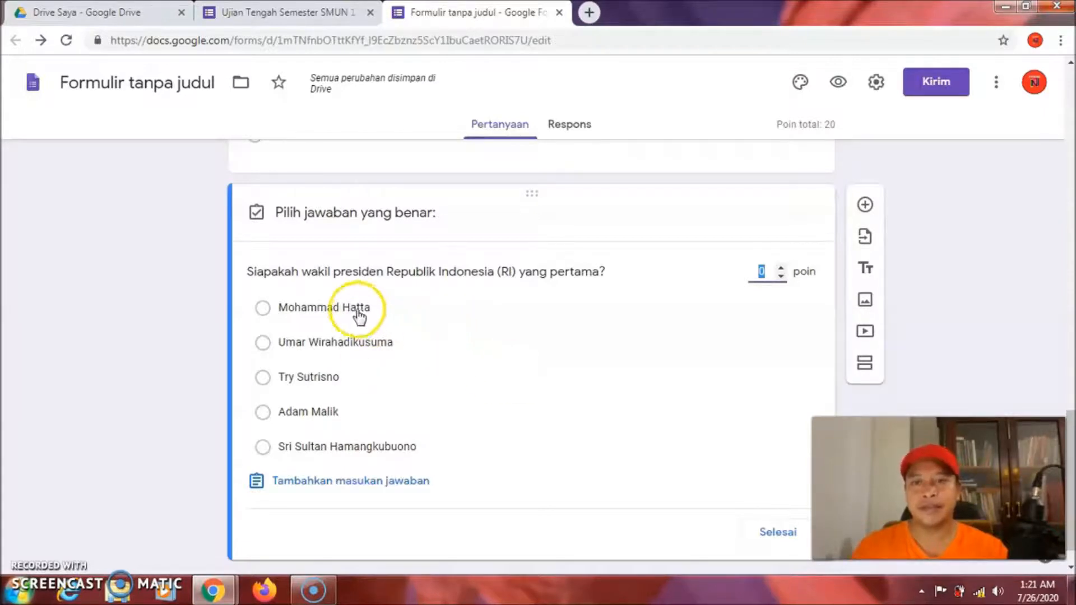
left_click(263, 309)
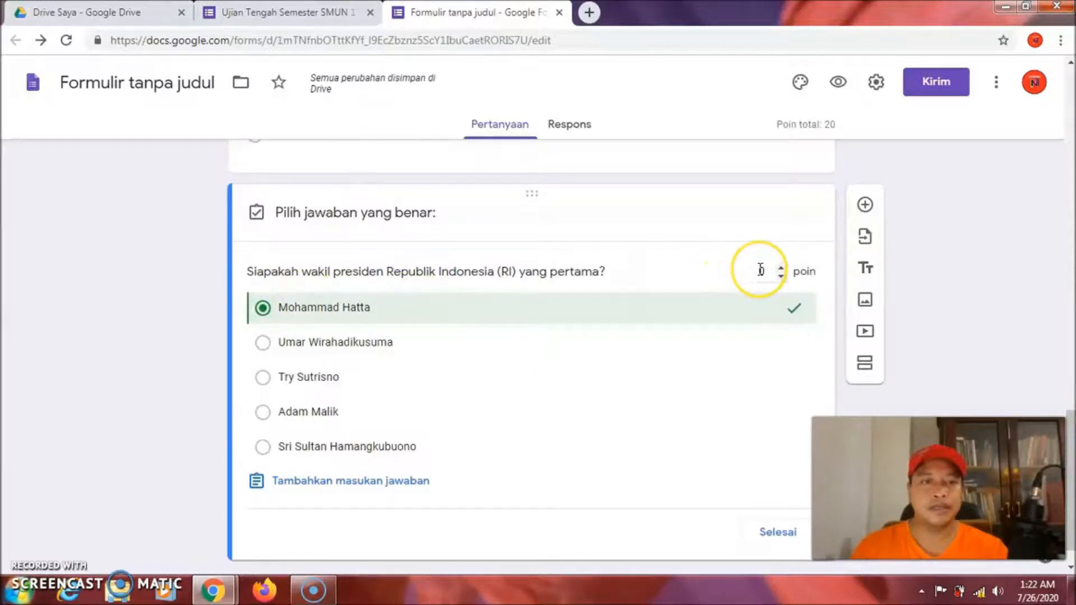
left_click(761, 270)
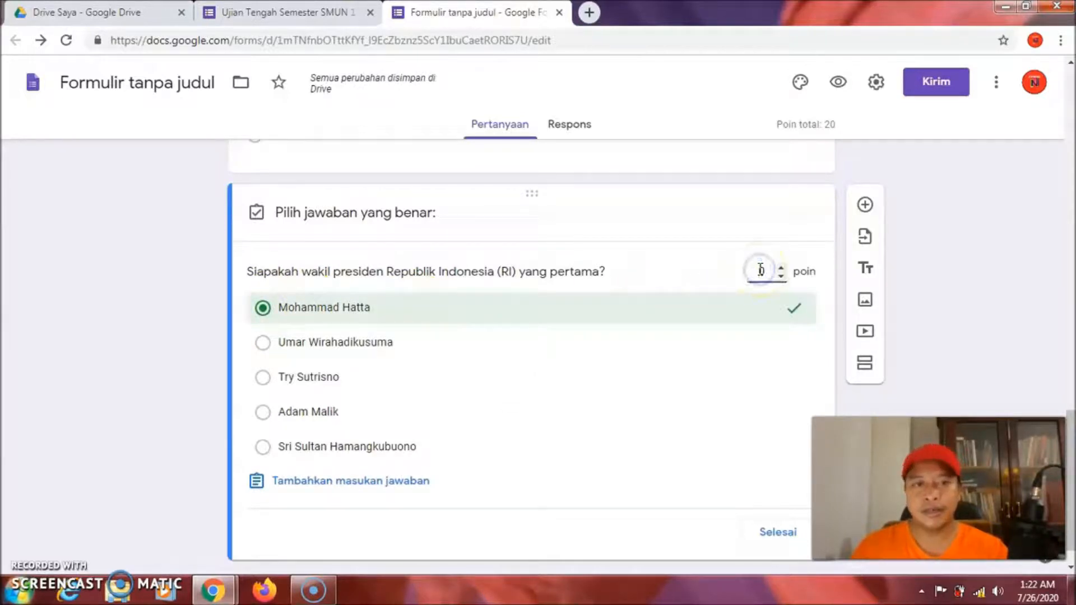
type("2")
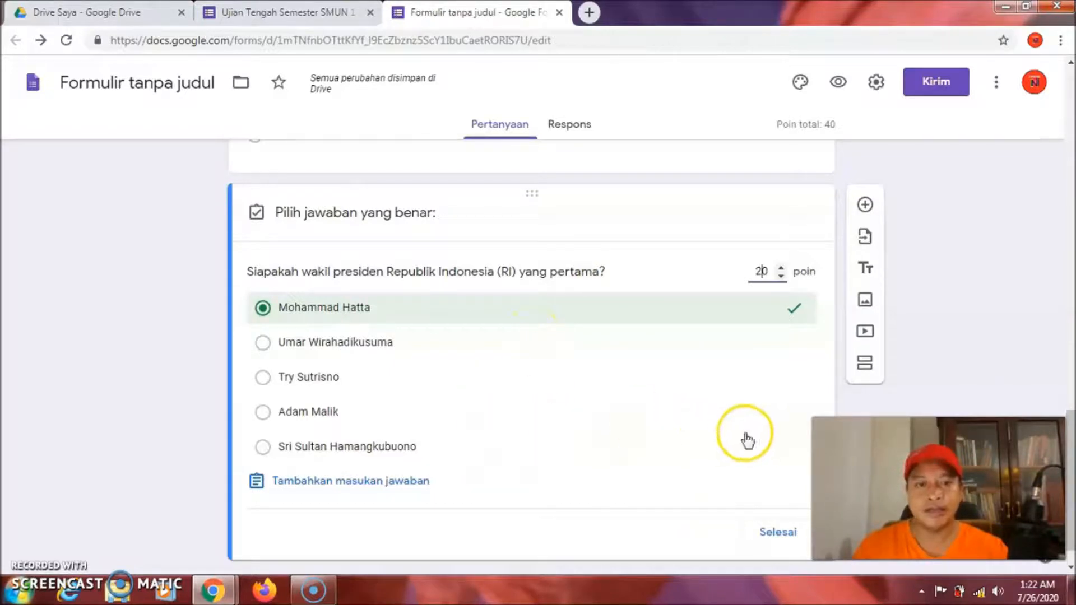
left_click(779, 534)
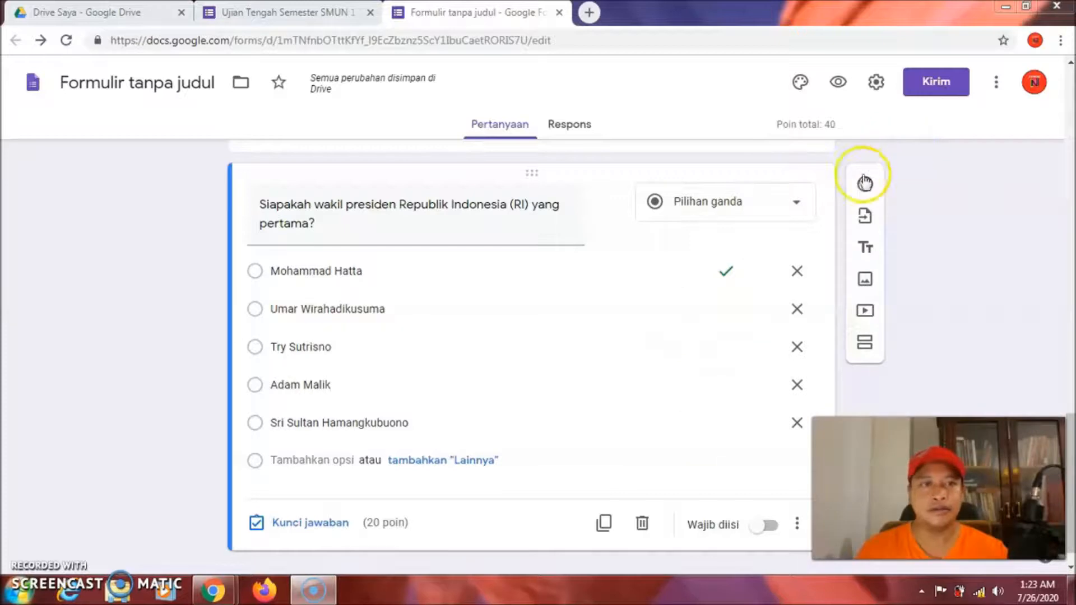
Add another question titled 'Biatang Badak Berculak Satu berasal dari daerah mana?'
left_click(867, 191)
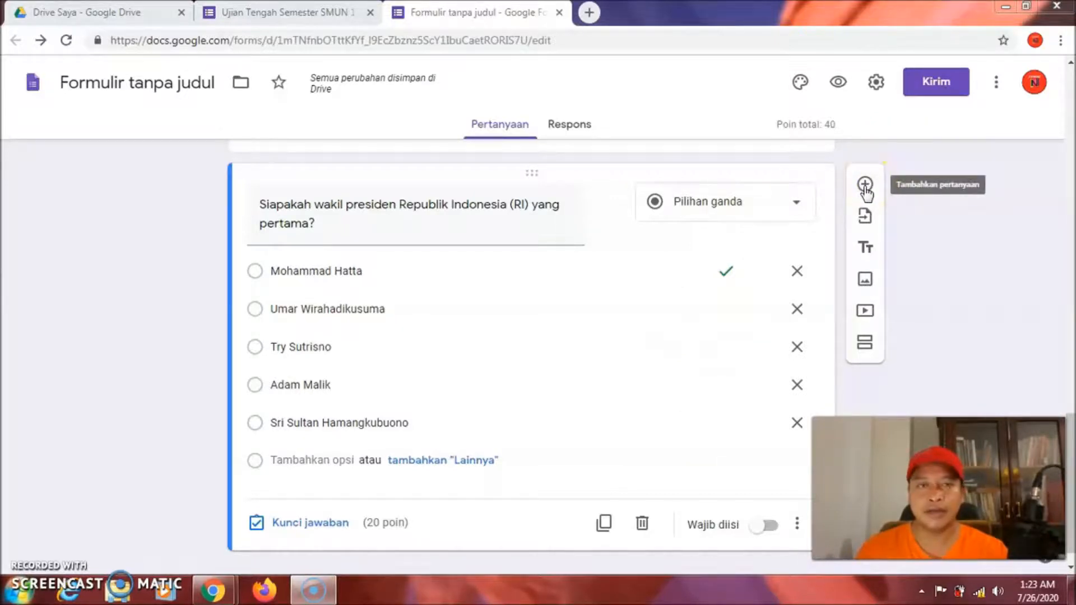
left_click(866, 191)
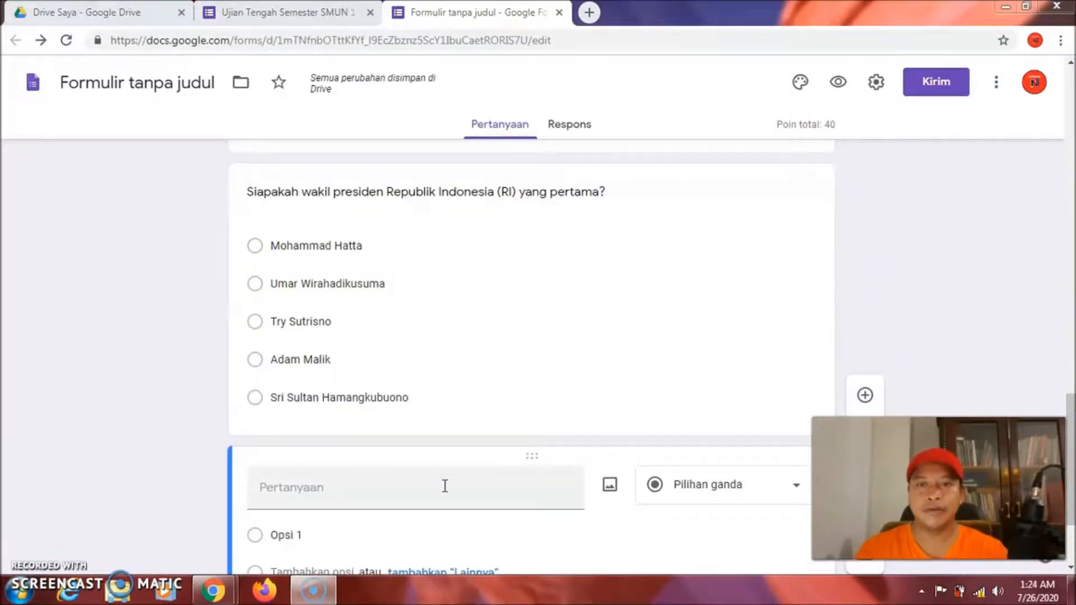
left_click(403, 487)
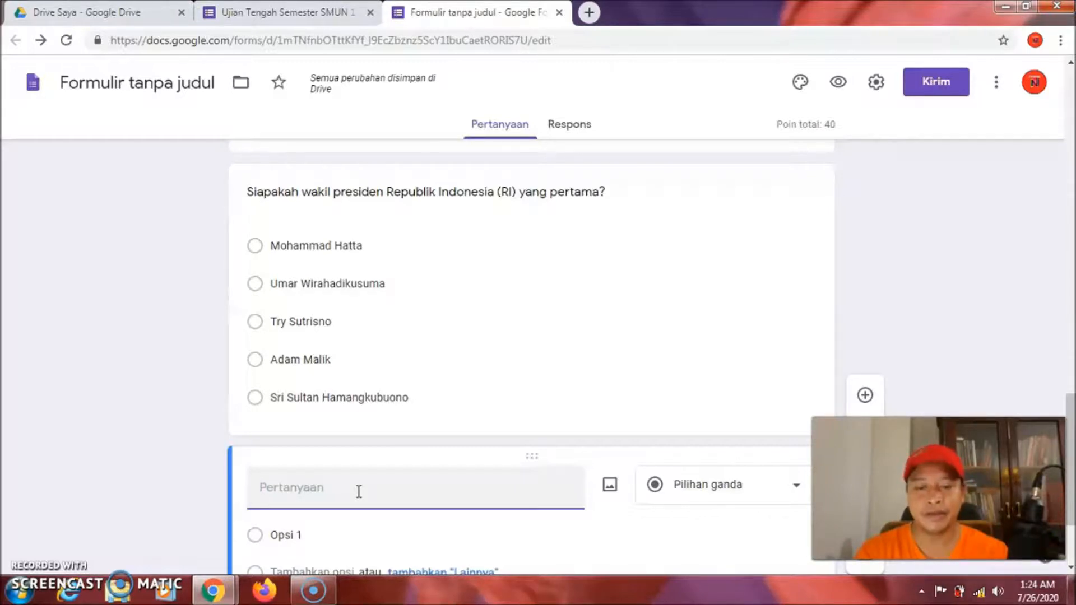
type("B")
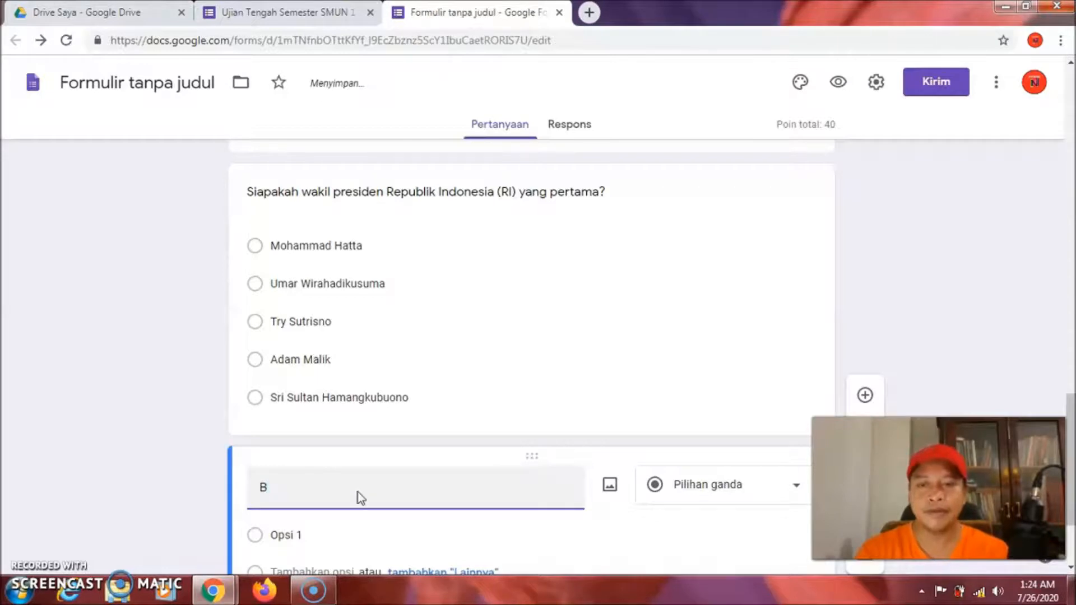
type("iatang")
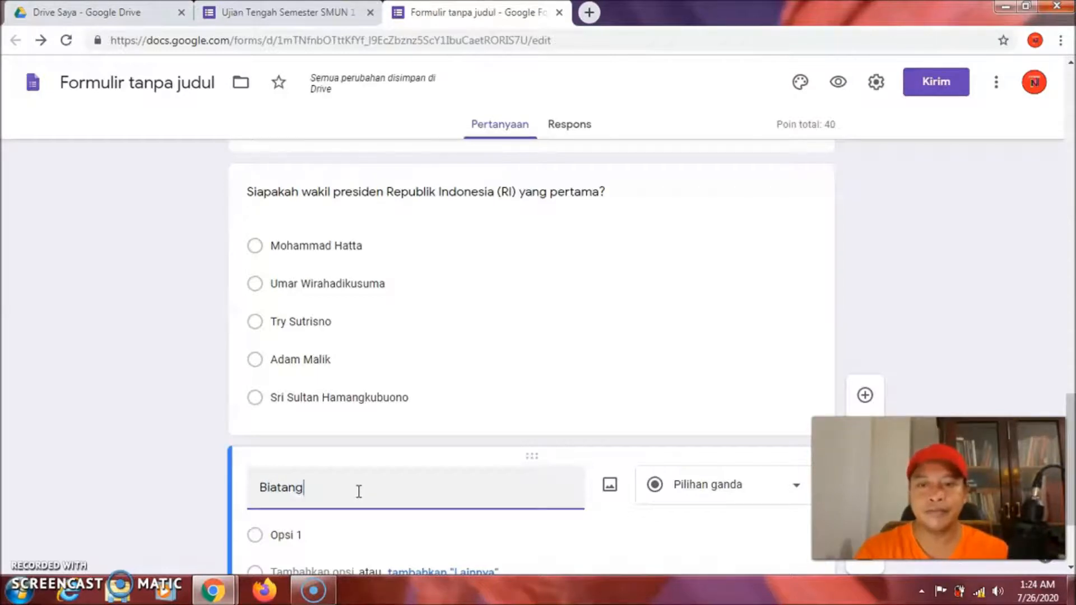
type(" Bad")
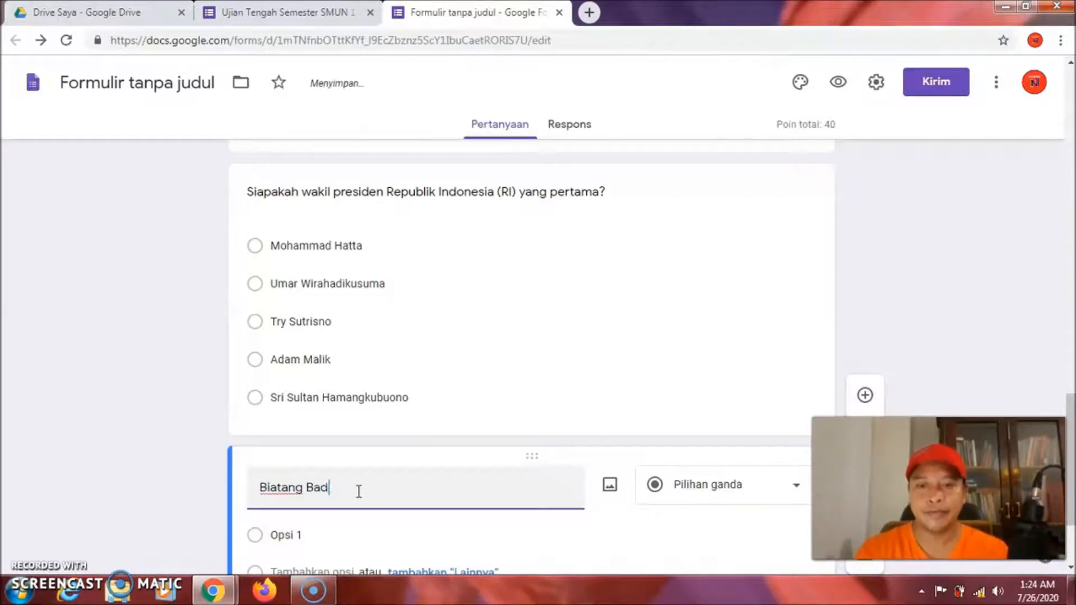
type("ak Ber")
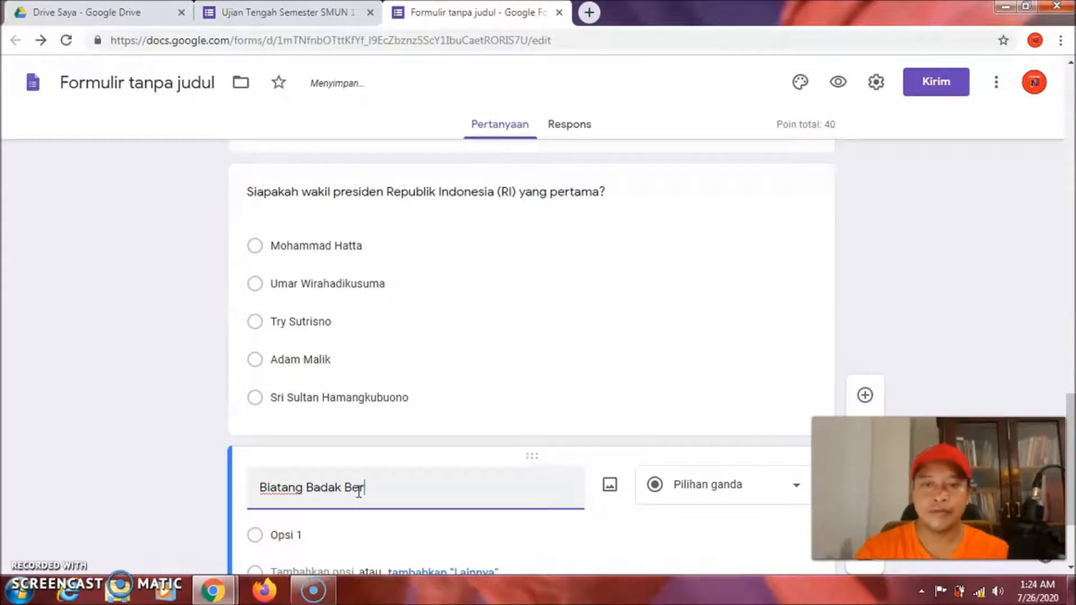
type("culak ")
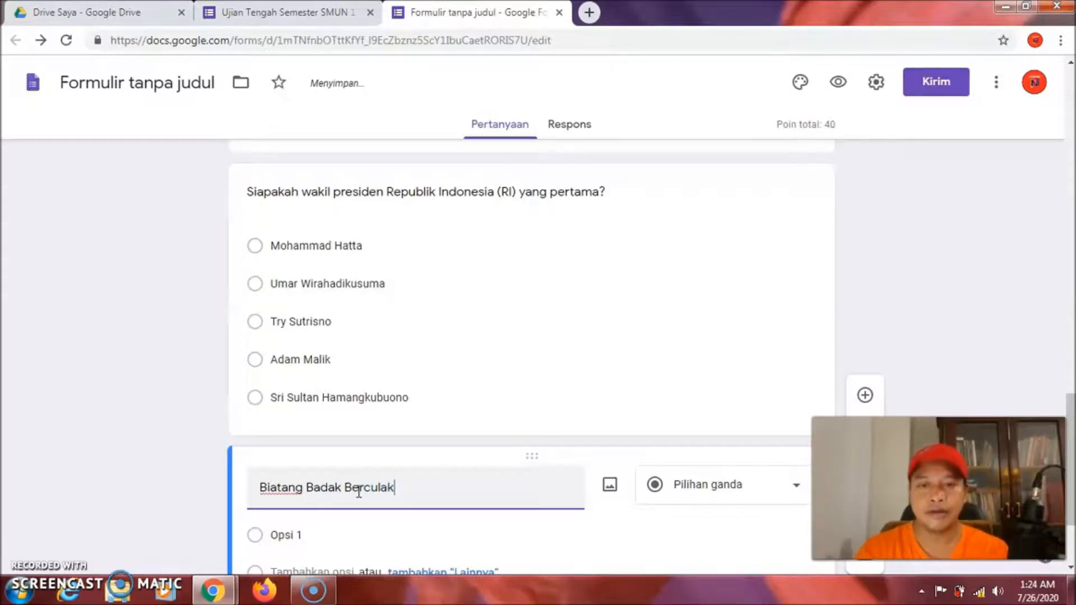
type("Satu")
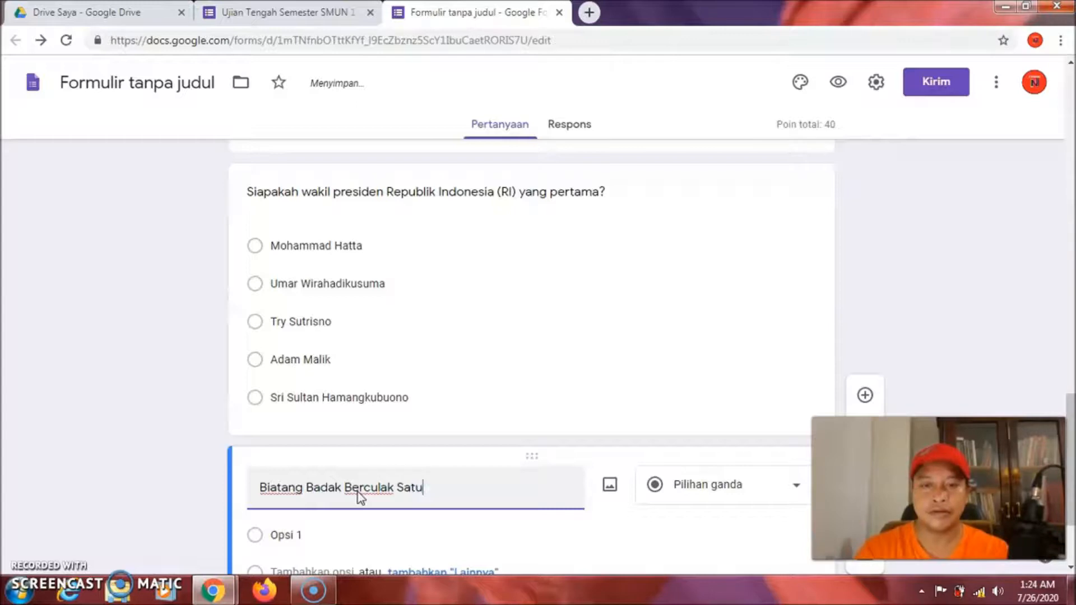
type(" braasa")
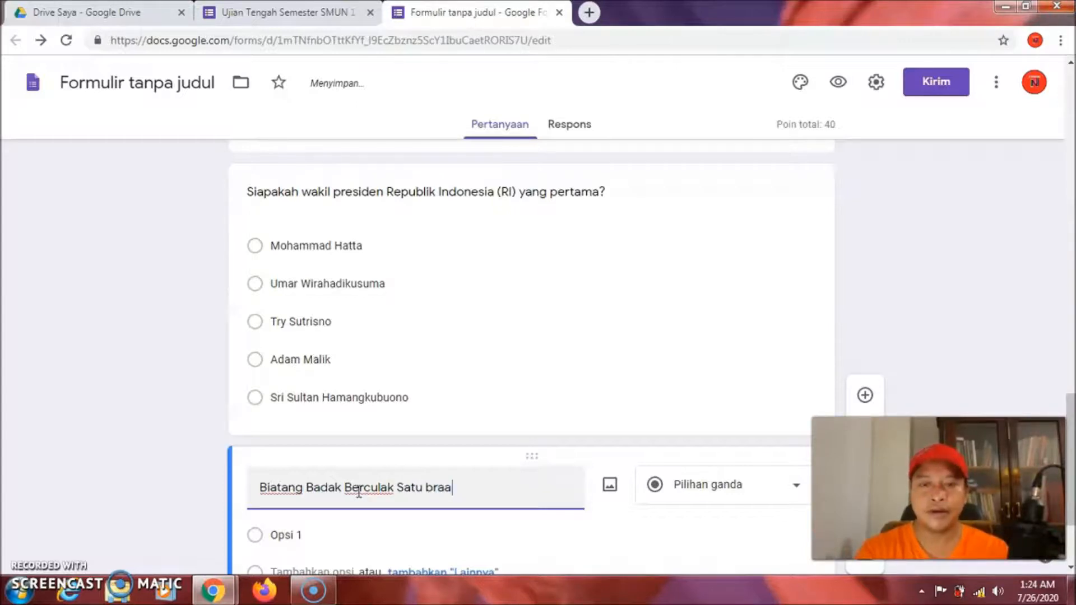
key("BackSpace")
key("BackSpace")
key("BackSpace")
key("BackSpace")
key("BackSpace")
type("er")
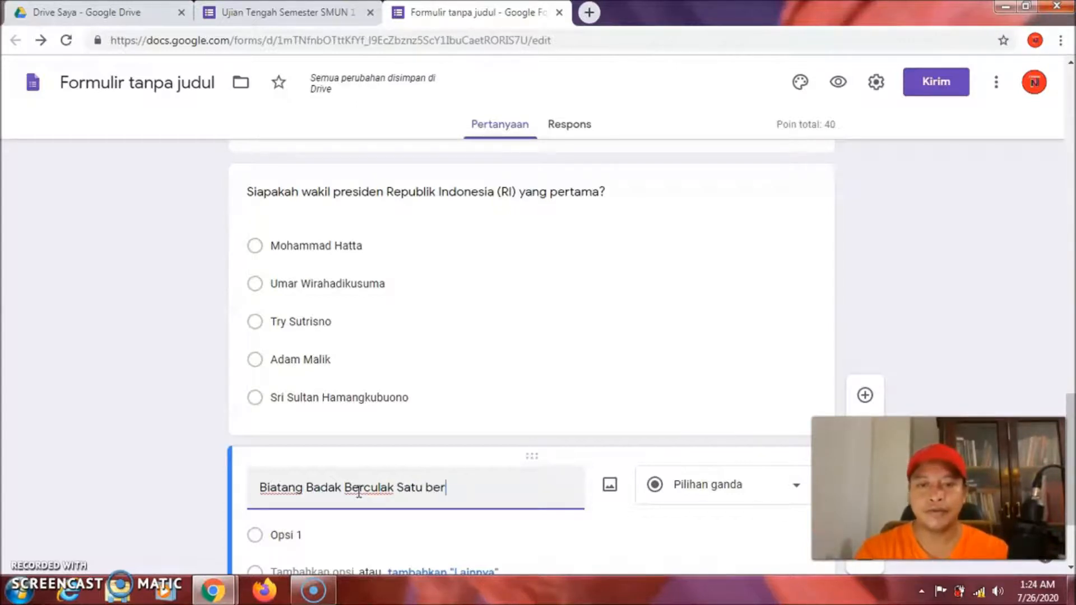
type("asal da")
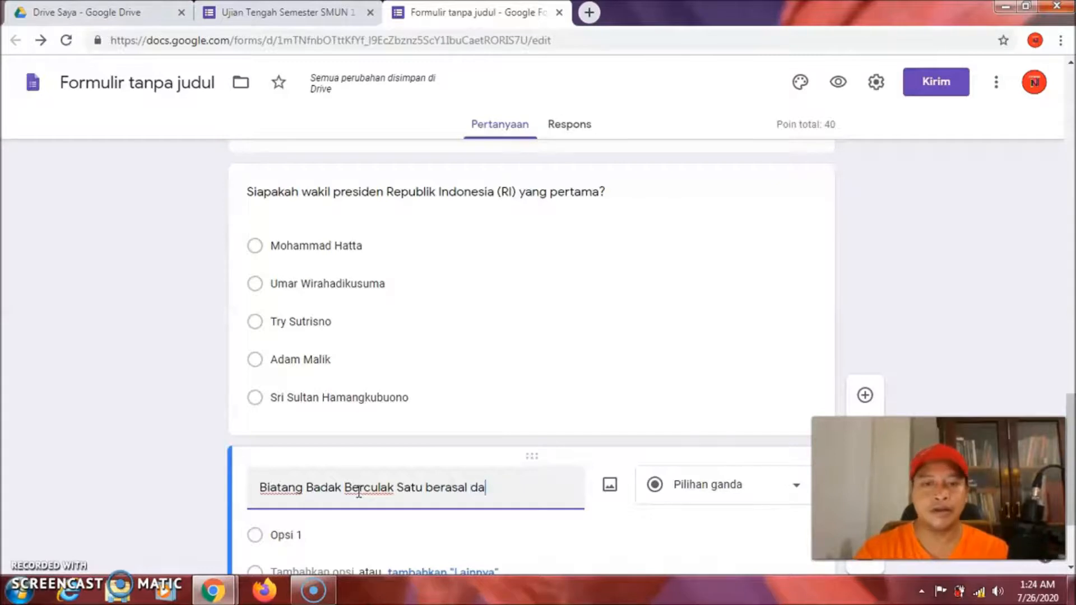
type("ri daerah mana")
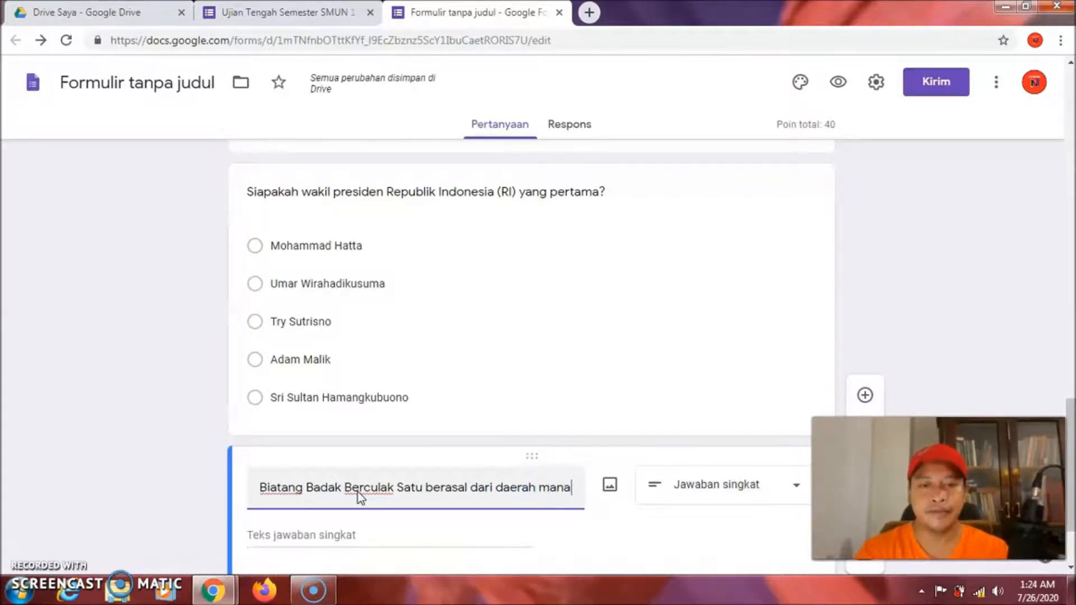
type("?")
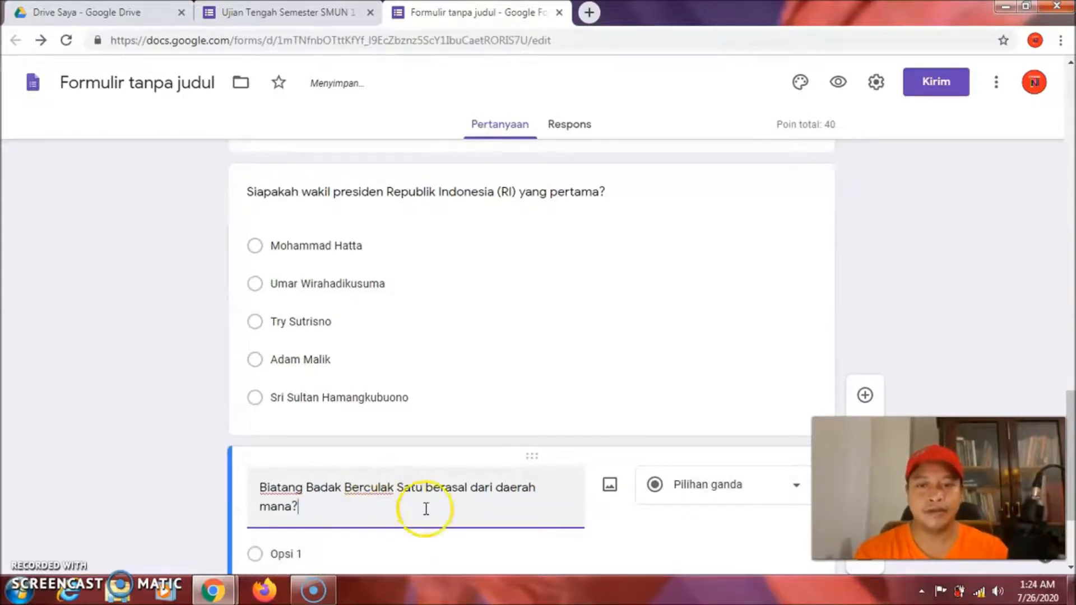
left_click(369, 550)
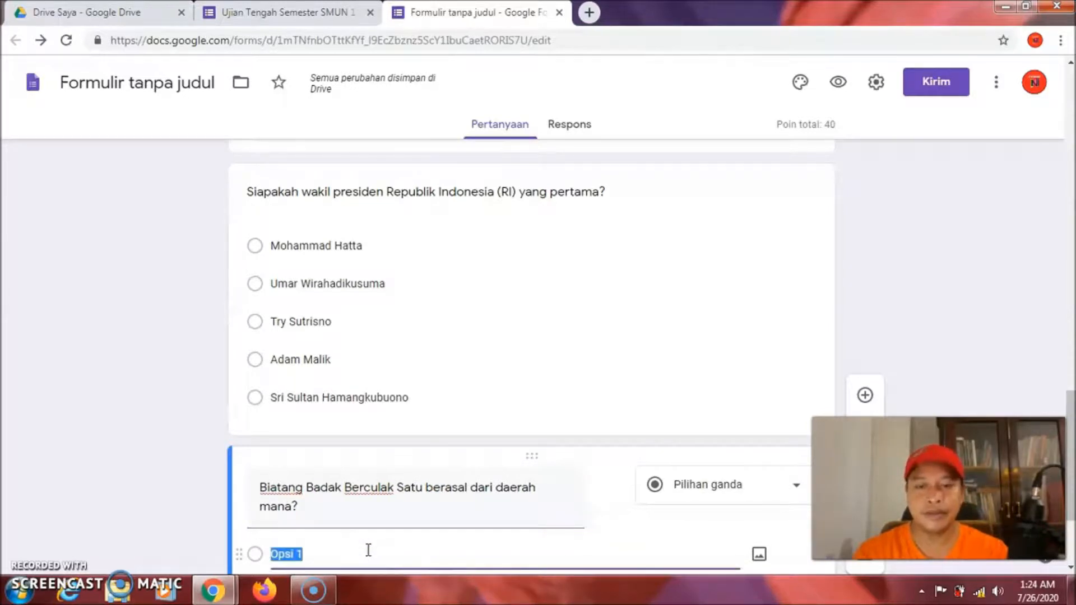
Enter the rhino question's choices: Bali, Sumatra, Irian Jaya, Kalimantan and Ujung Kulon
type("Bai")
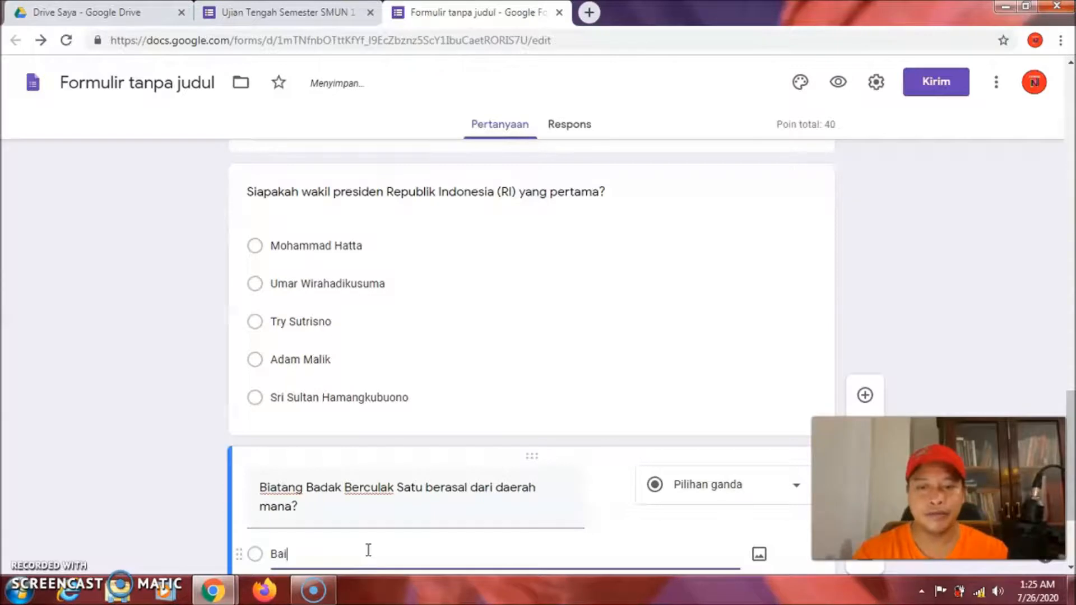
type("i")
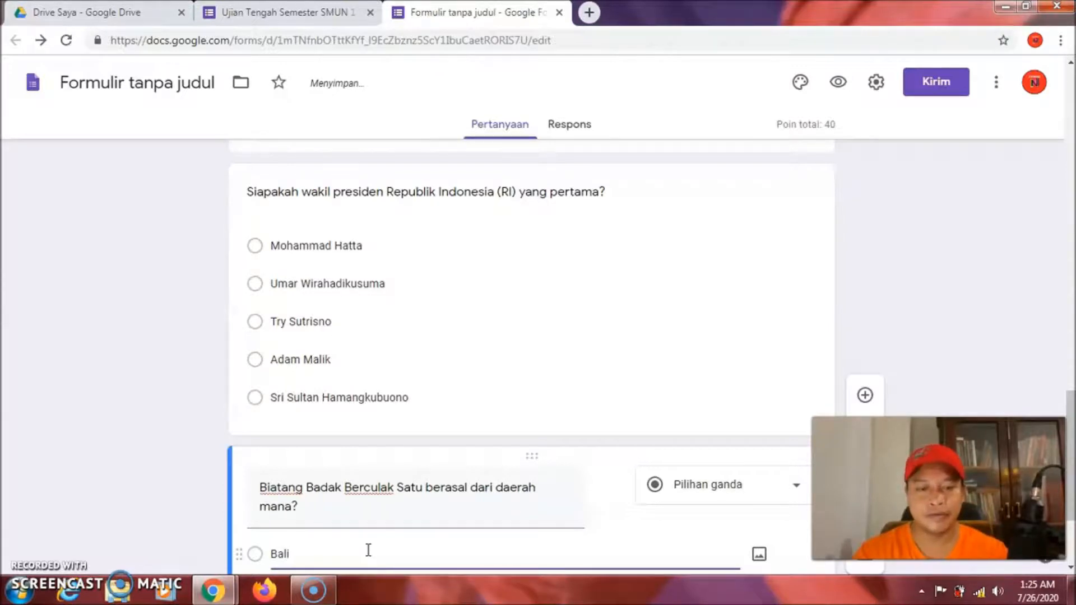
key("Return")
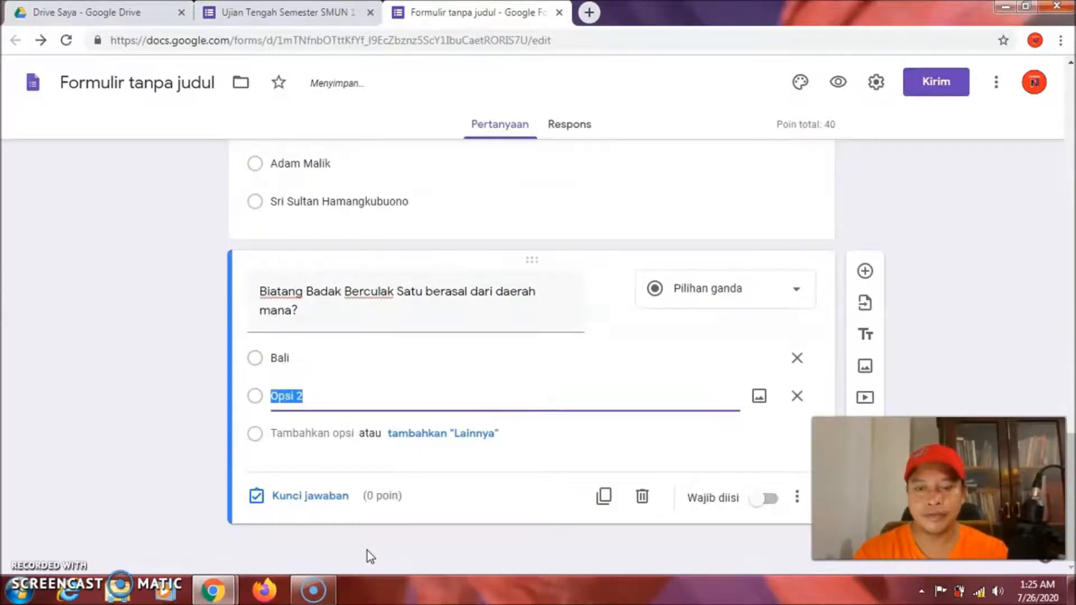
type("Sumatra")
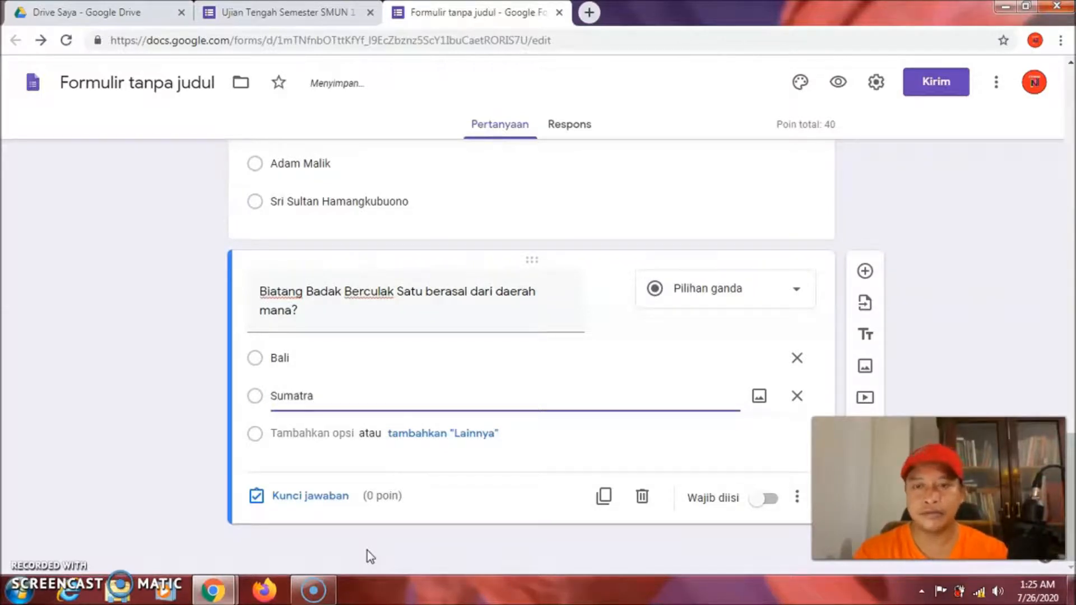
key("Return")
type("Irian ")
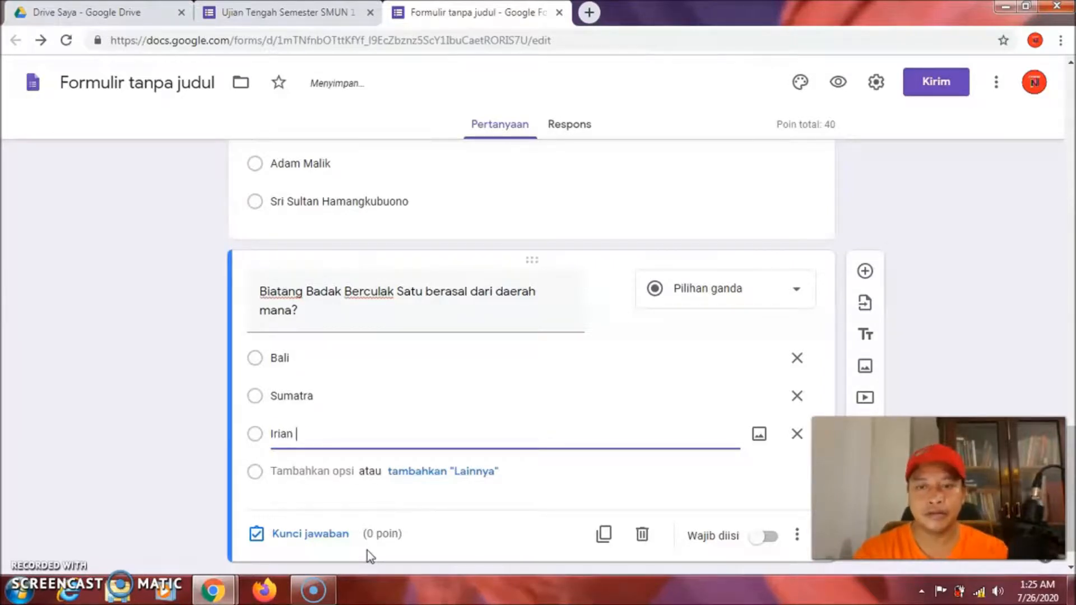
type("Jaya")
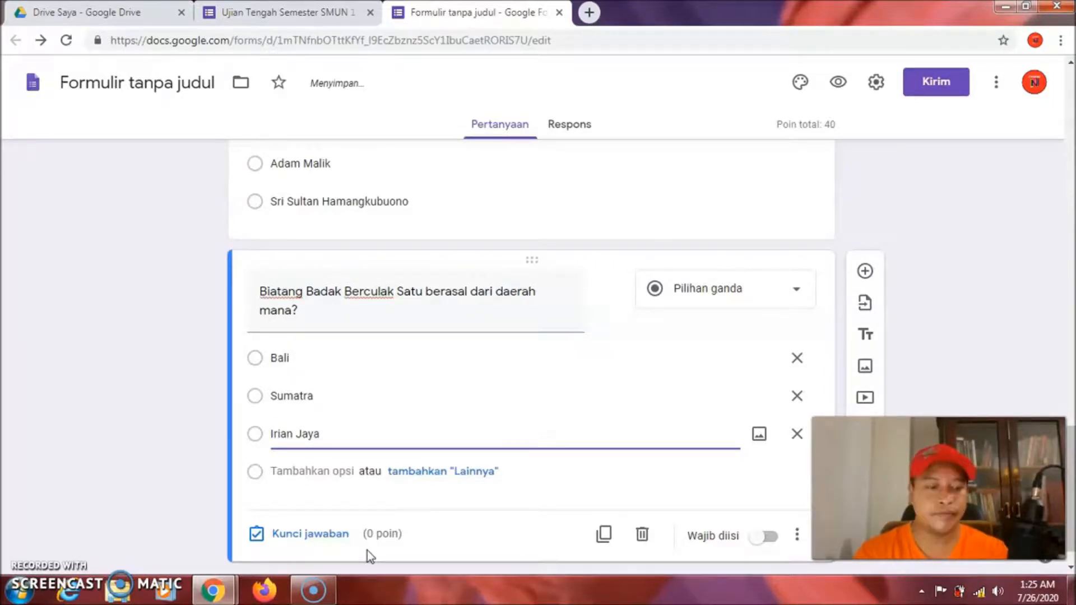
key("Return")
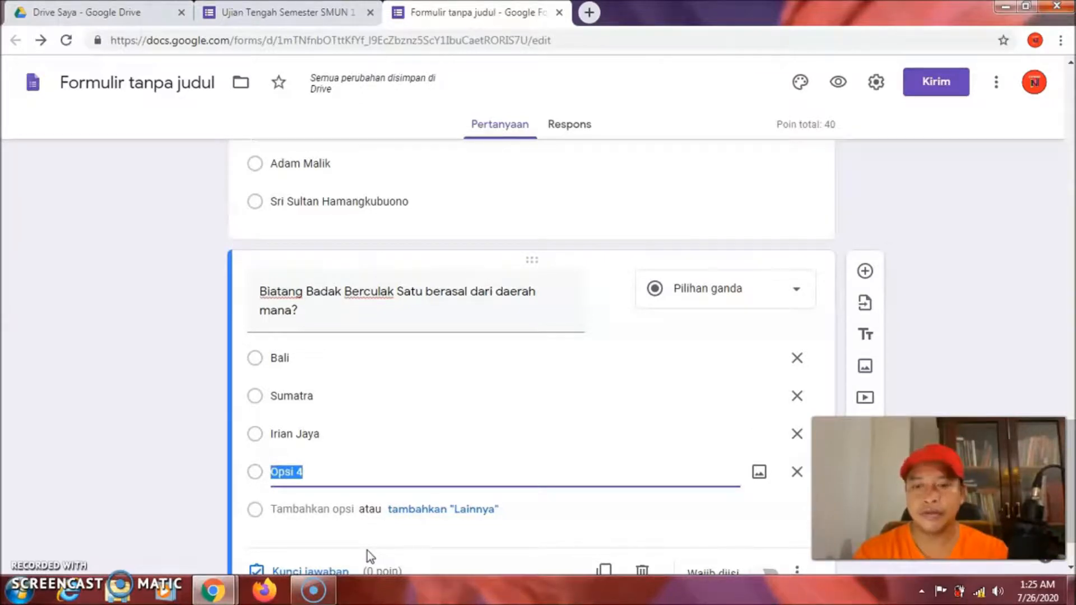
type("Kali")
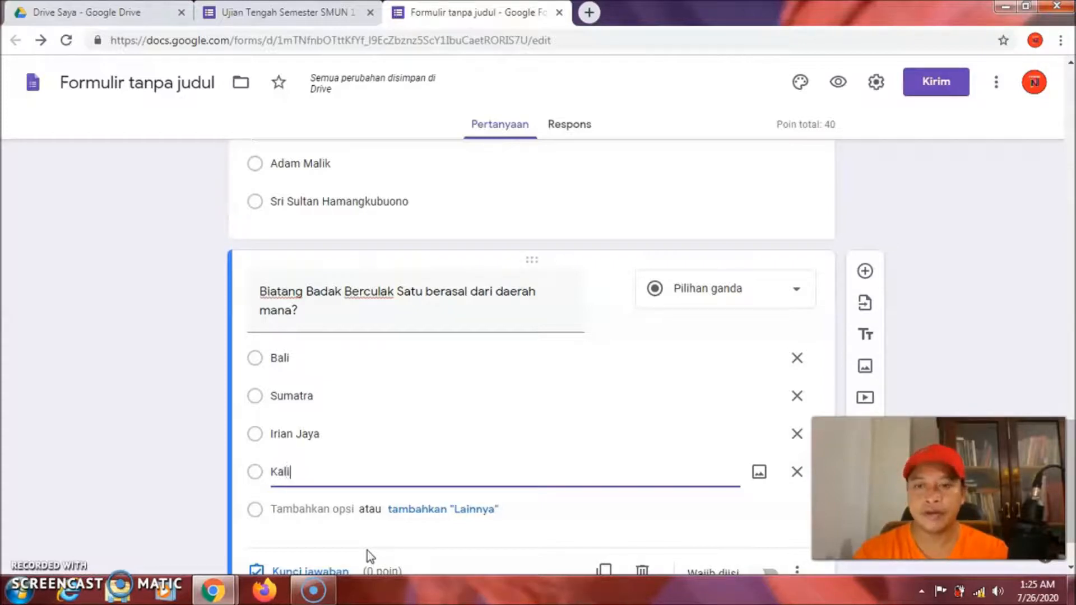
type("mantan")
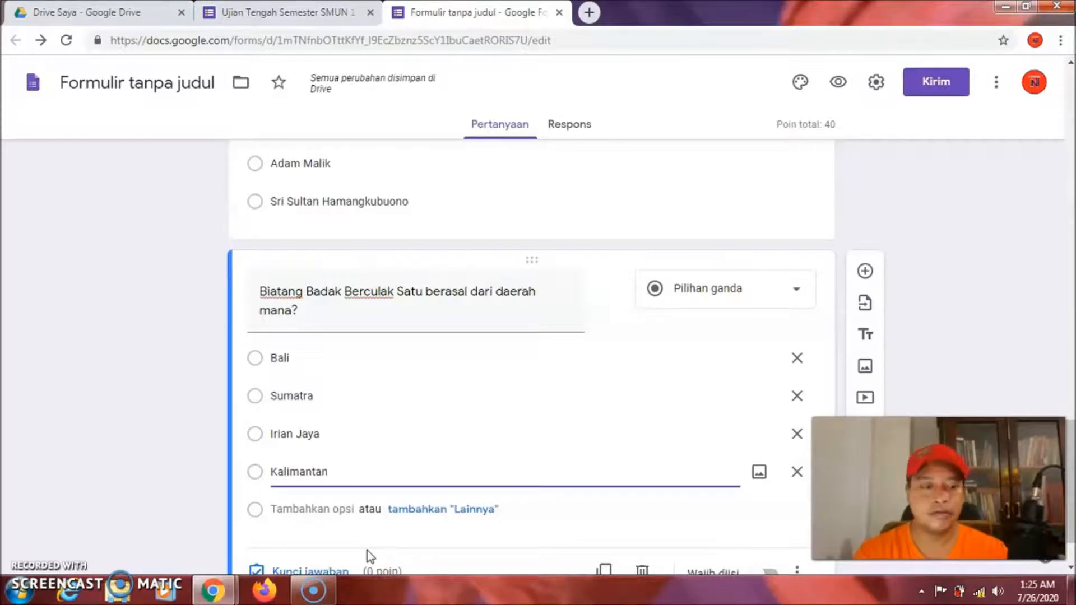
key("Return")
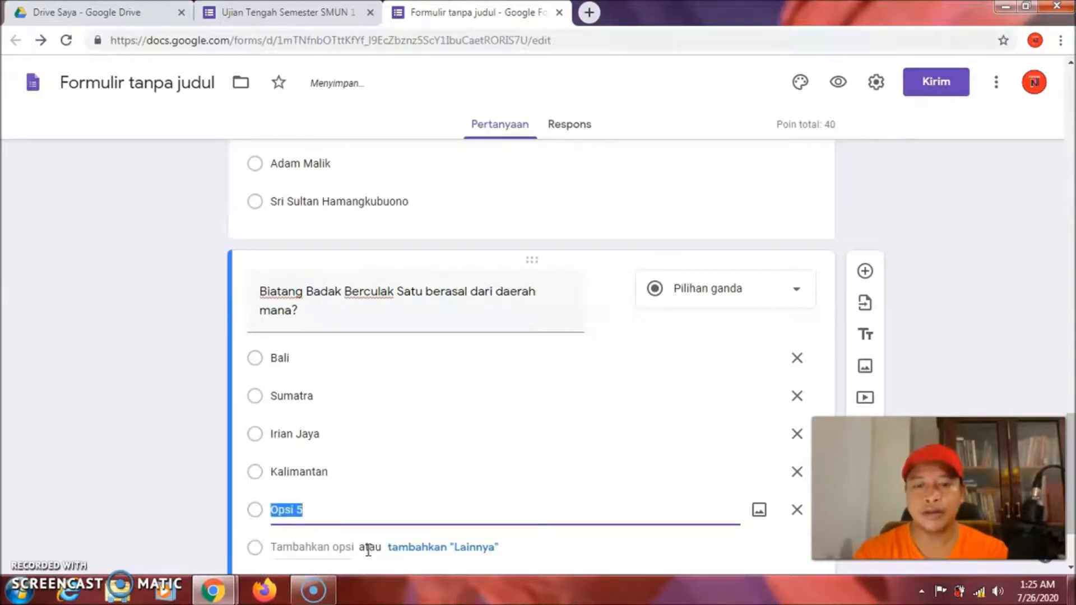
type("Ujung")
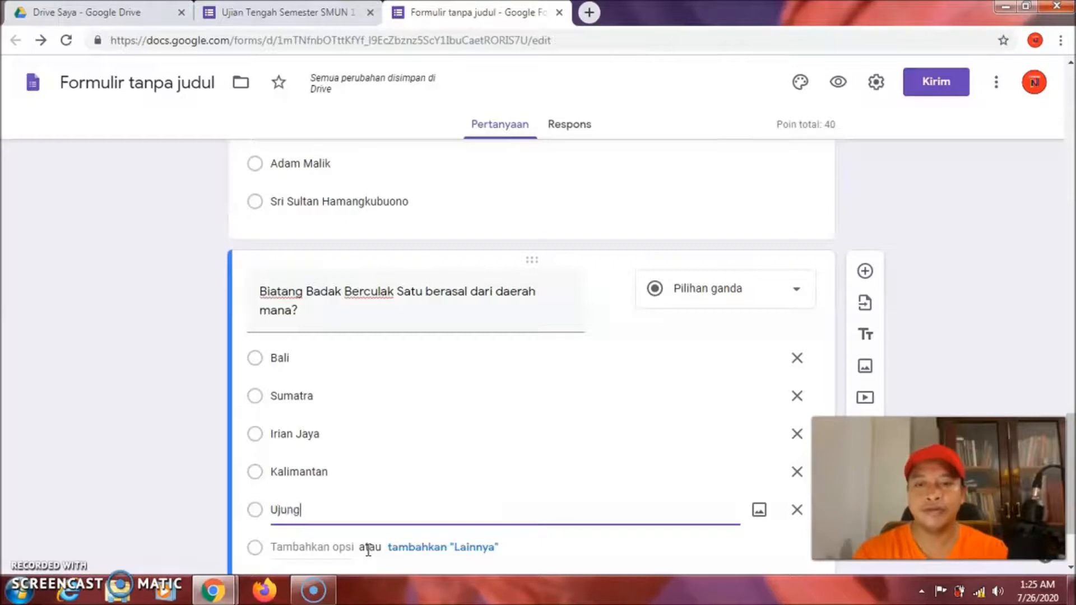
type(" Kulon")
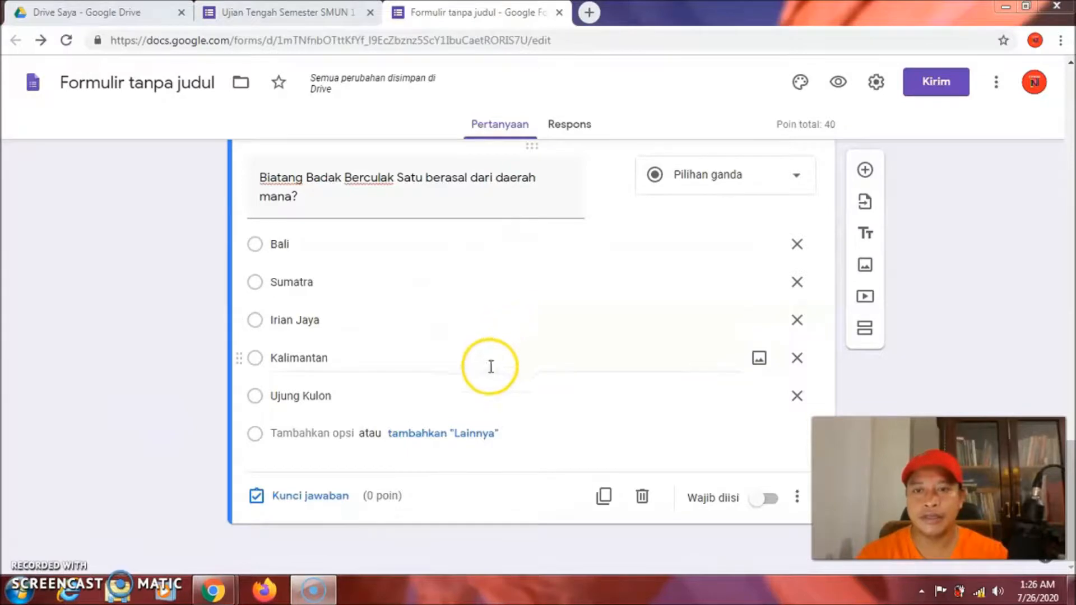
left_click(255, 398)
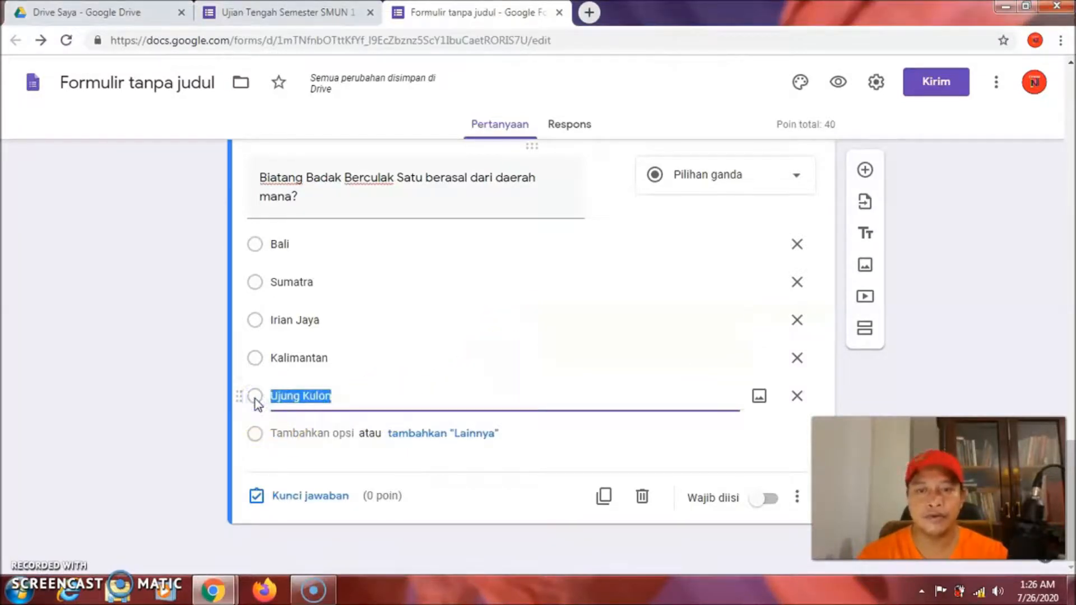
left_click(255, 399)
In the answer key, mark Ujung Kulon correct and set the question to 20 points
left_click(303, 499)
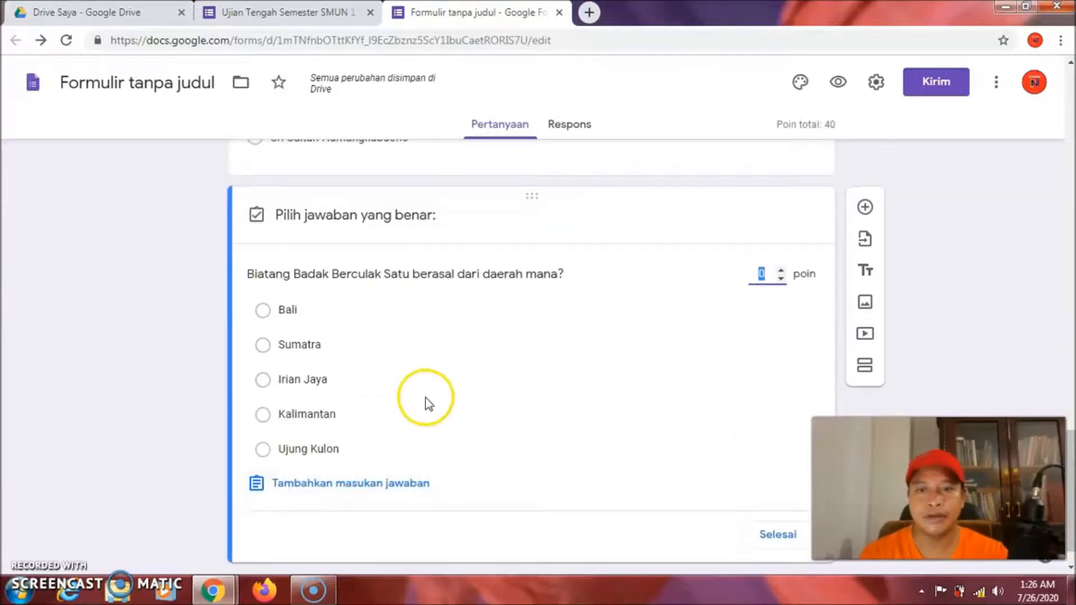
left_click(263, 451)
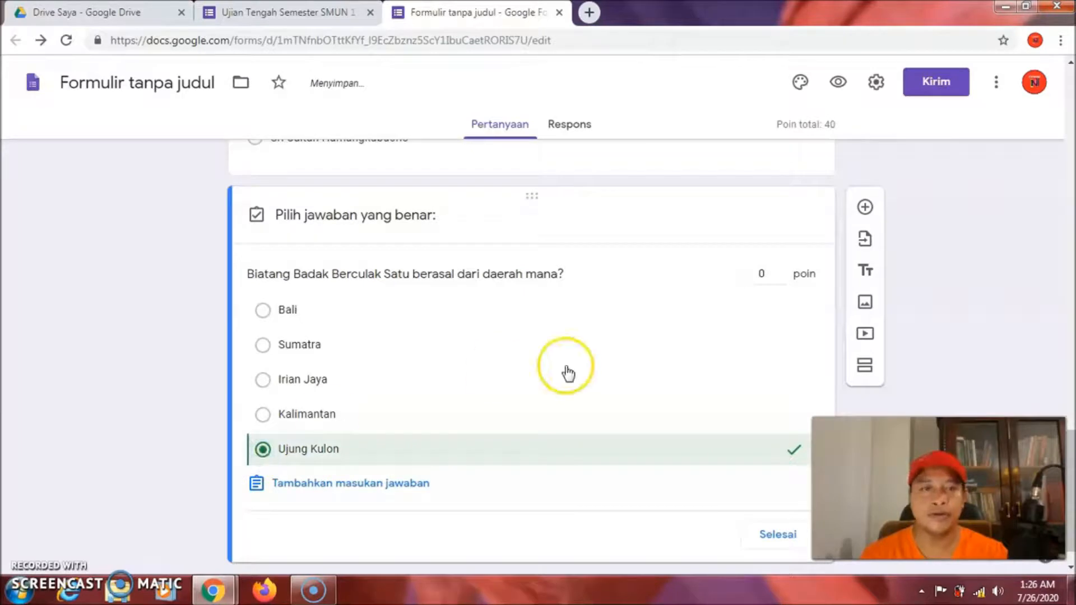
left_click(759, 273)
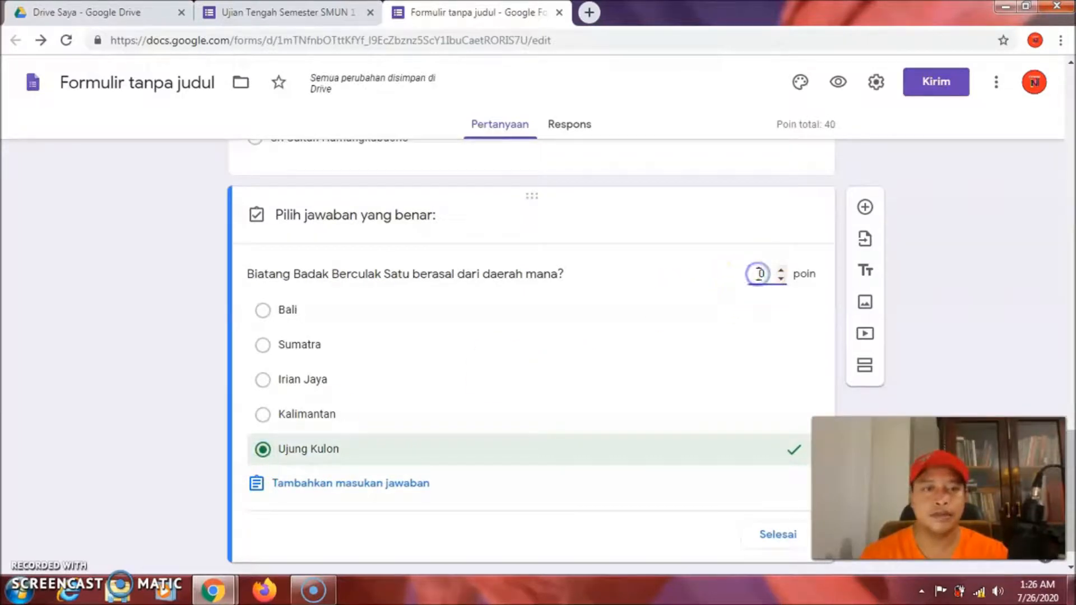
type("1")
key("BackSpace")
type("2")
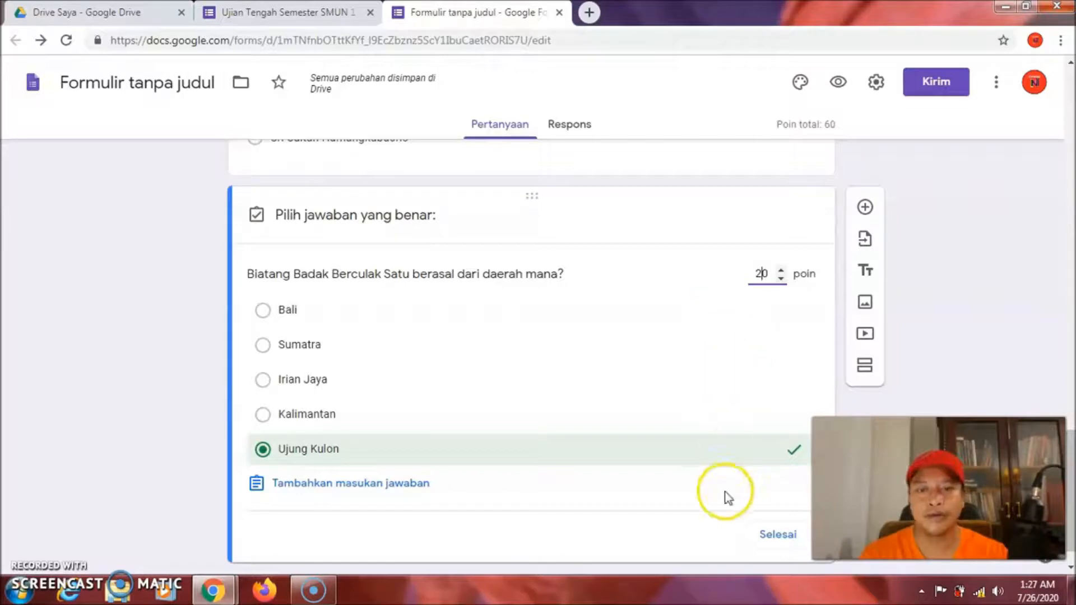
left_click(771, 538)
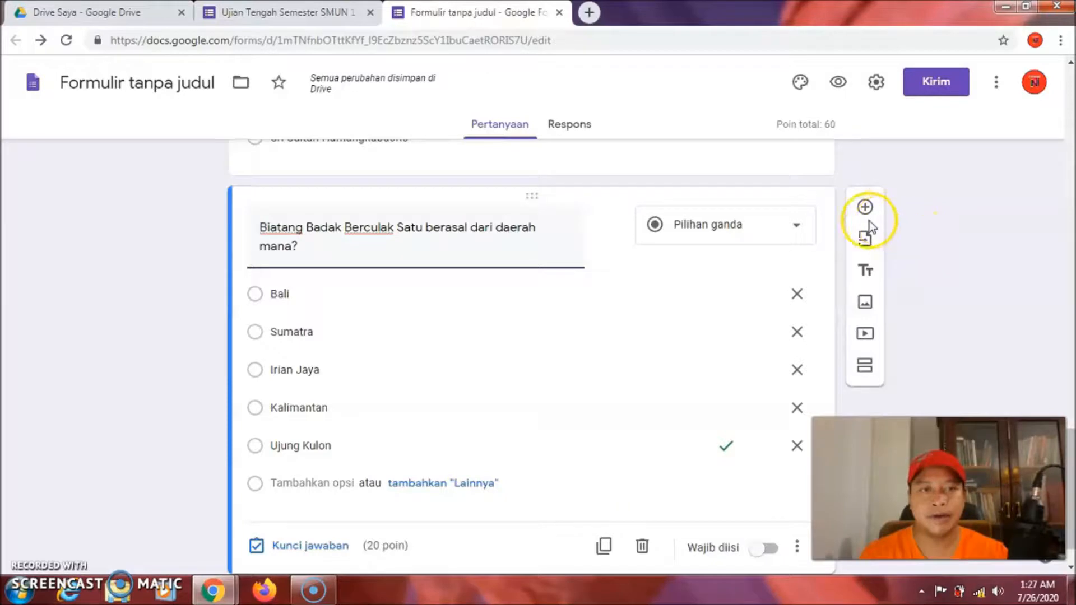
Add a new question and paste in 'Siapakah Panglima Jendral Besar Pahlawan Kemerdekaan Indonesia?'
left_click(865, 207)
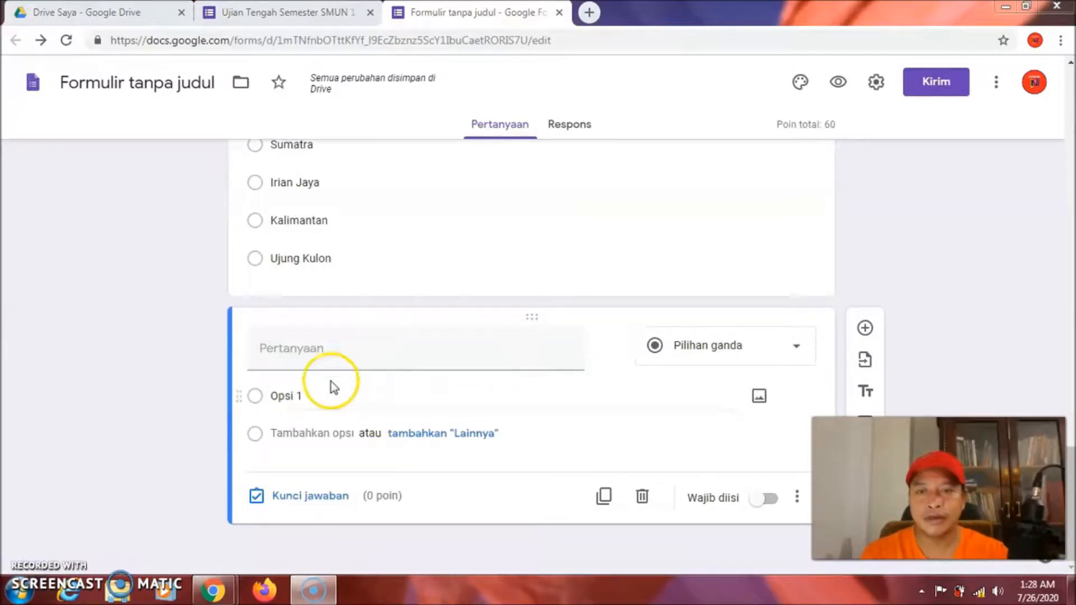
left_click(263, 350)
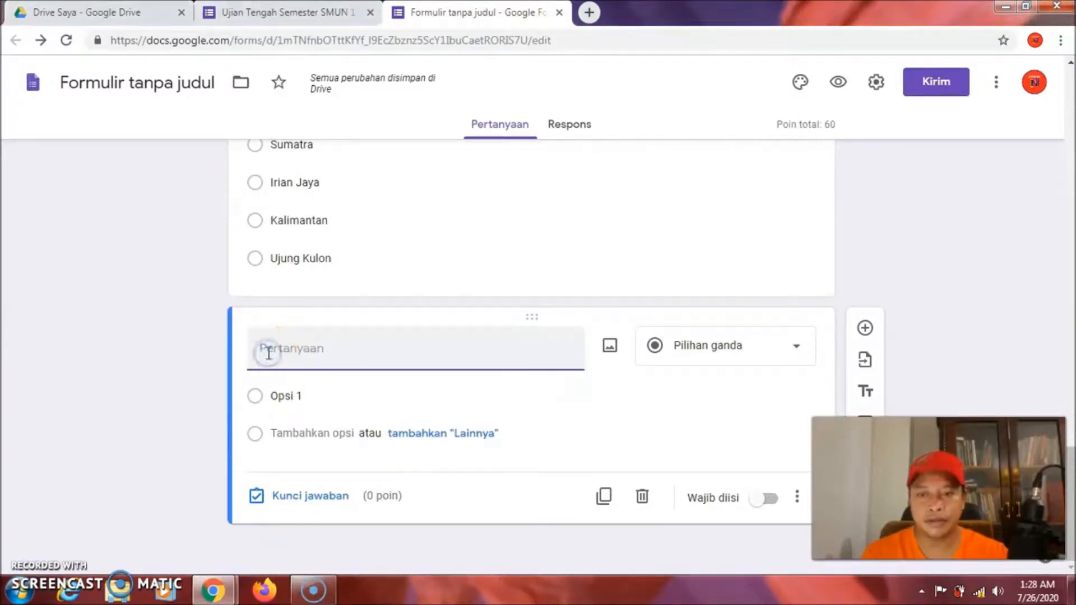
right_click(269, 352)
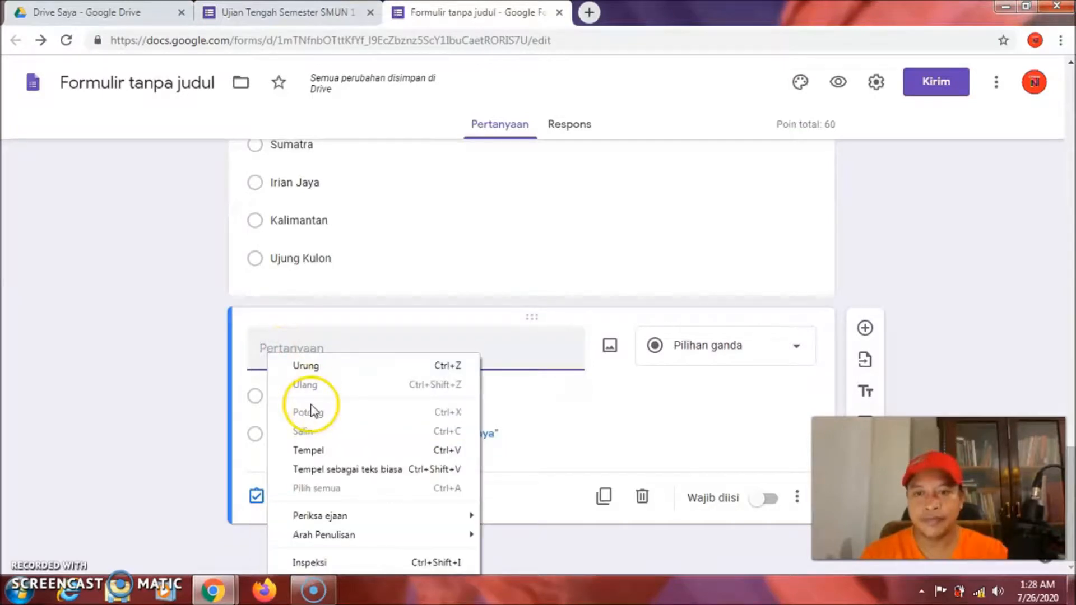
left_click(315, 450)
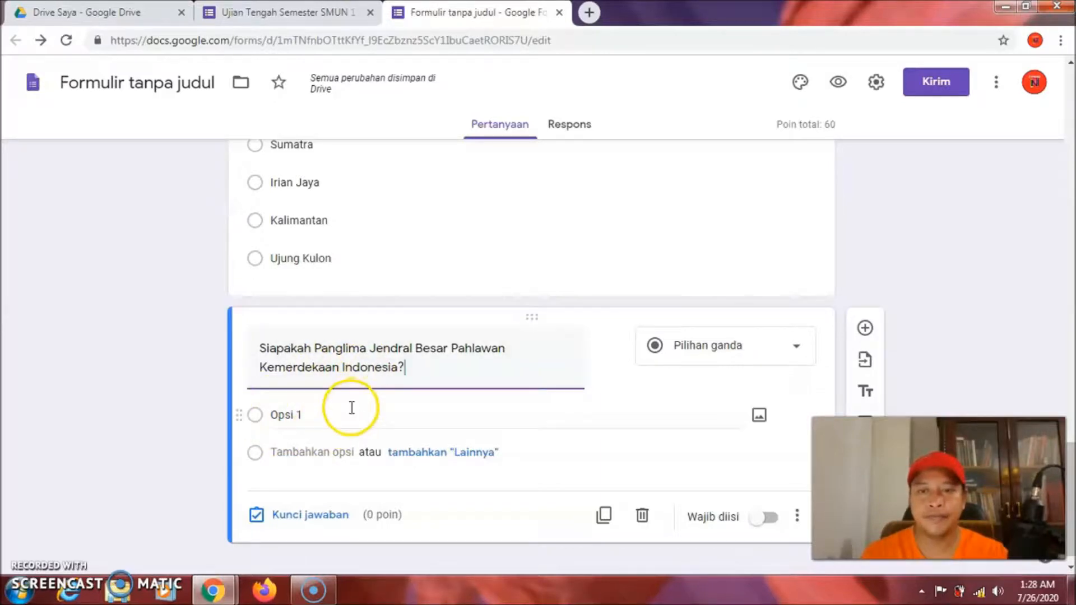
Enter the first choices: Jenderal Soeharto, Jenderal Sudirman and Jenderal Ahmad Yani
left_click(324, 415)
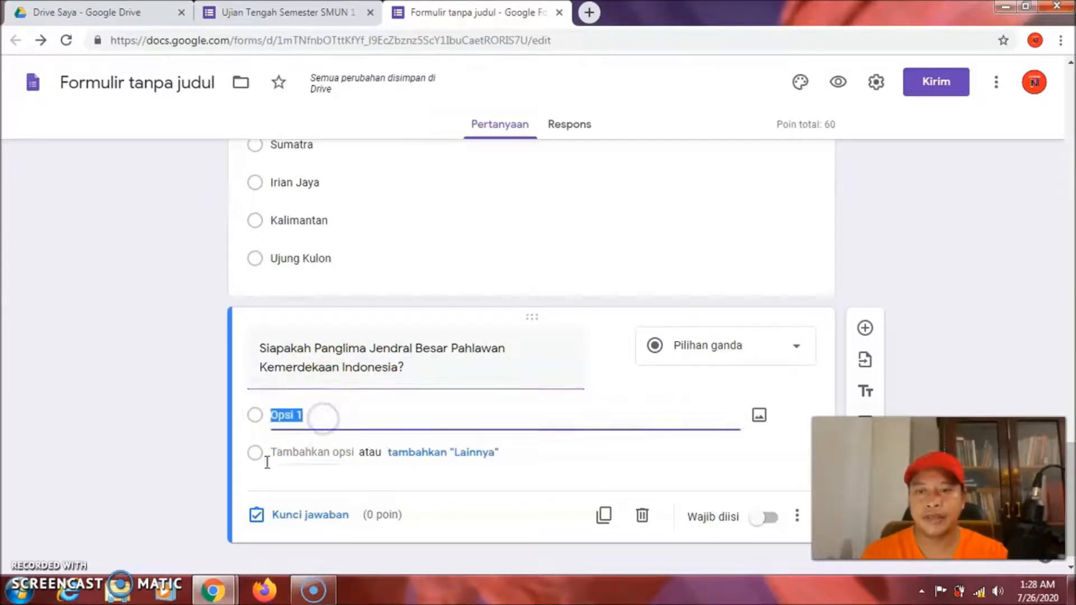
left_click(314, 416)
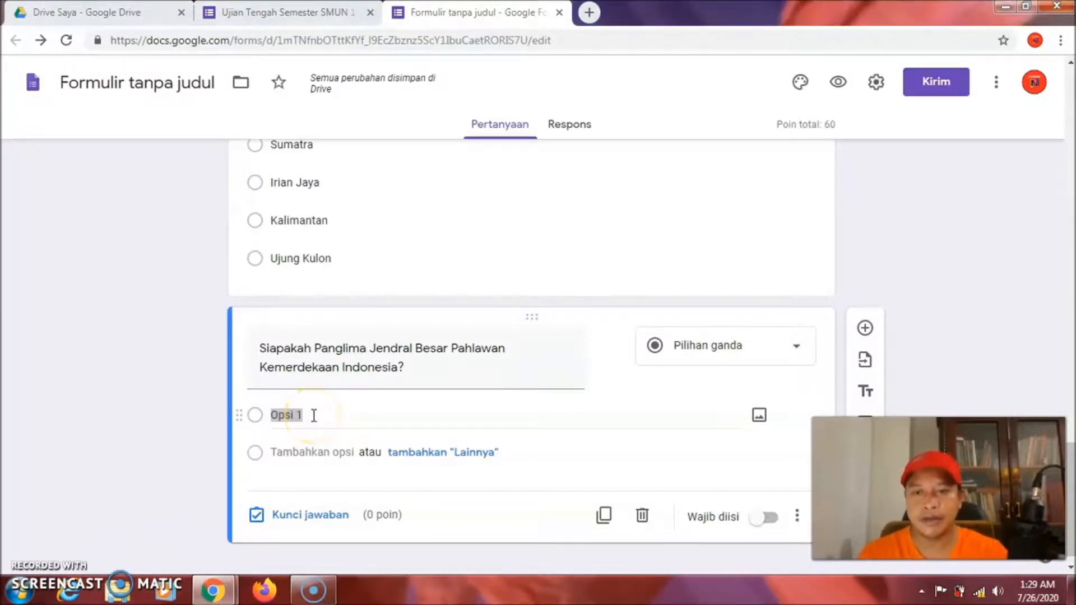
type("Jen")
type("dr")
type("era")
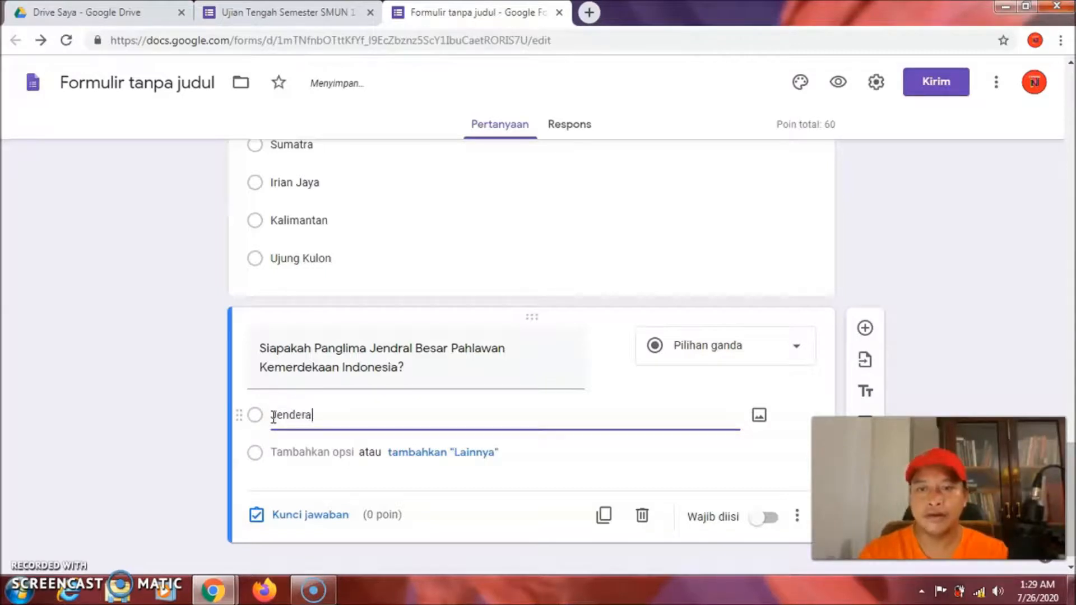
type("l Seoharto")
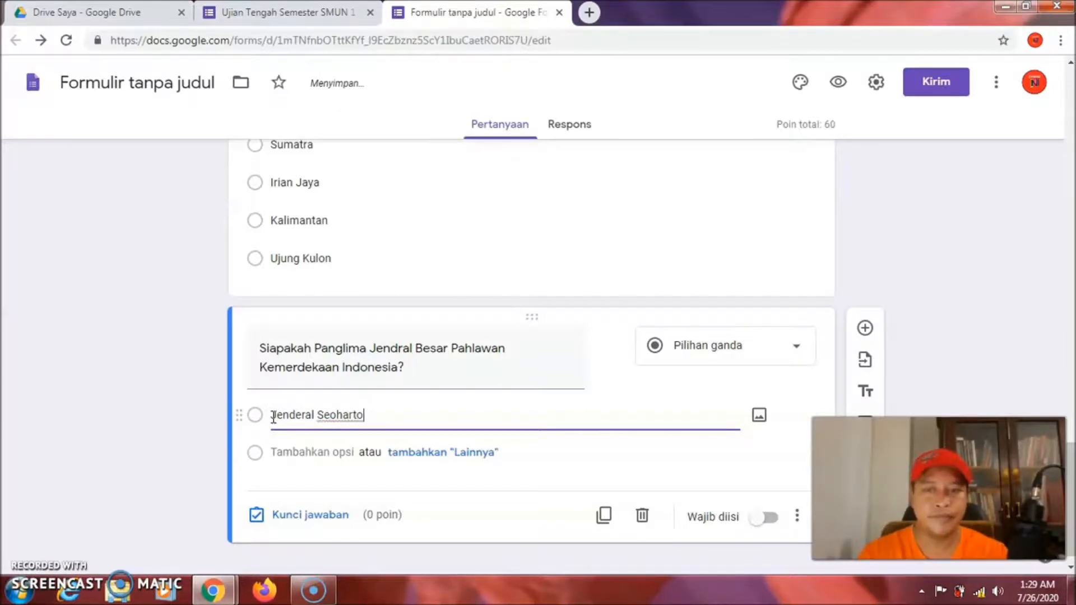
key("Return")
type("J")
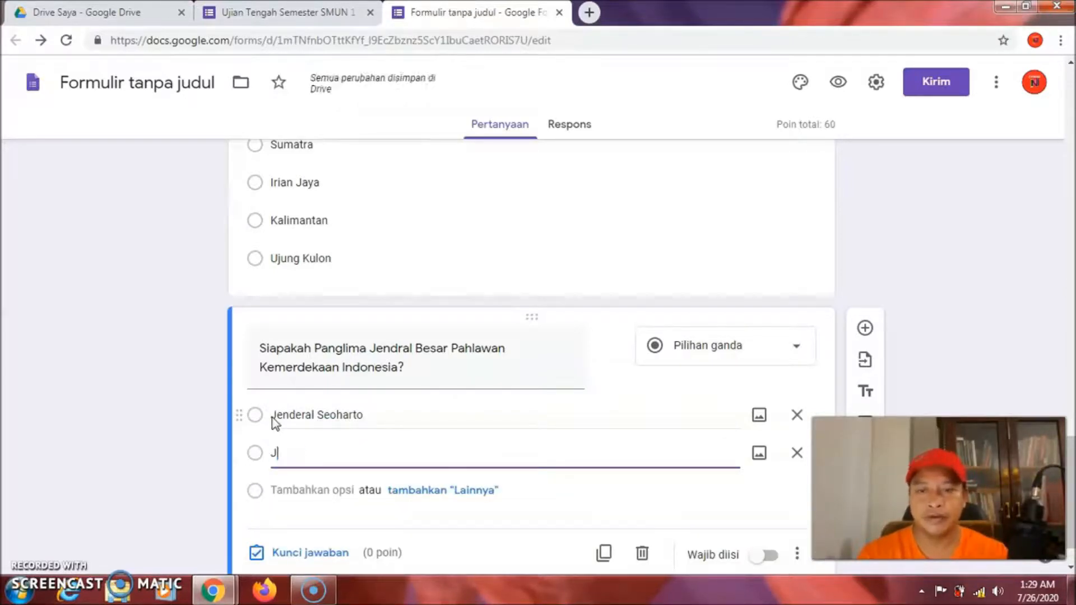
type("enderal")
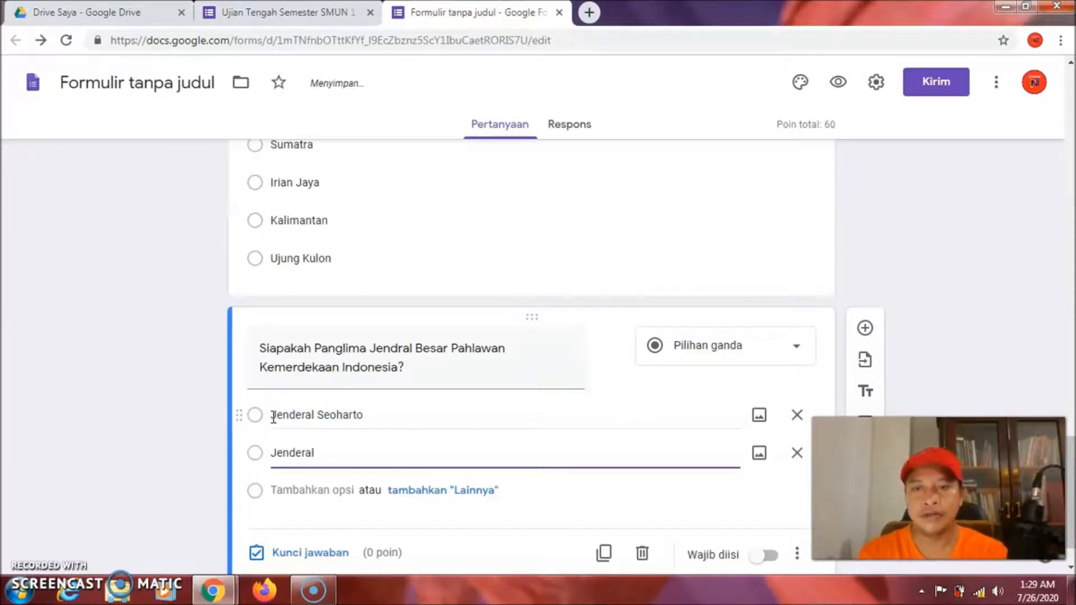
type(" S")
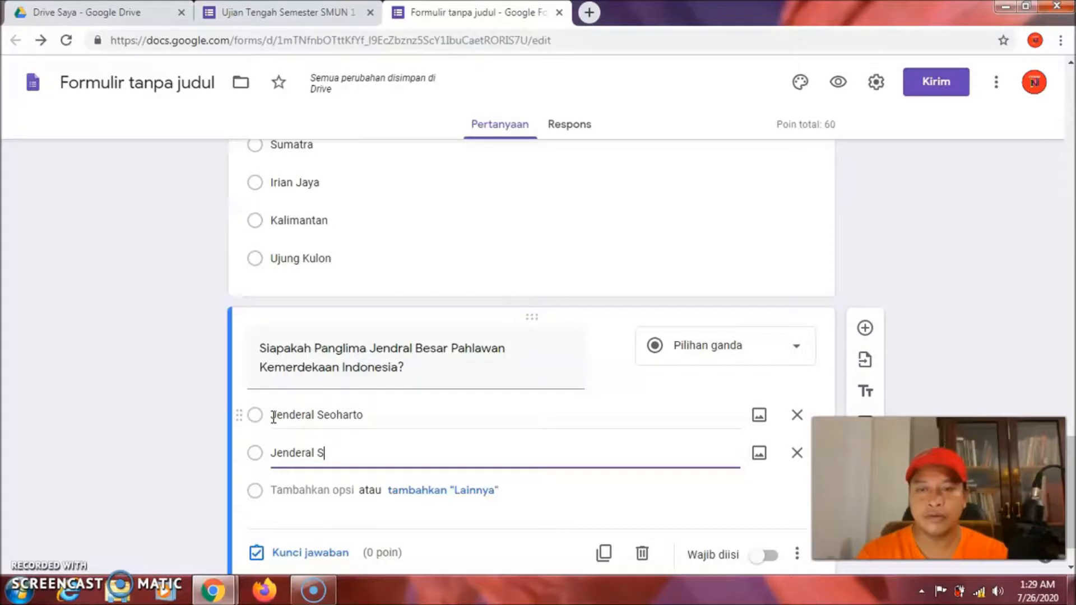
type("udirman")
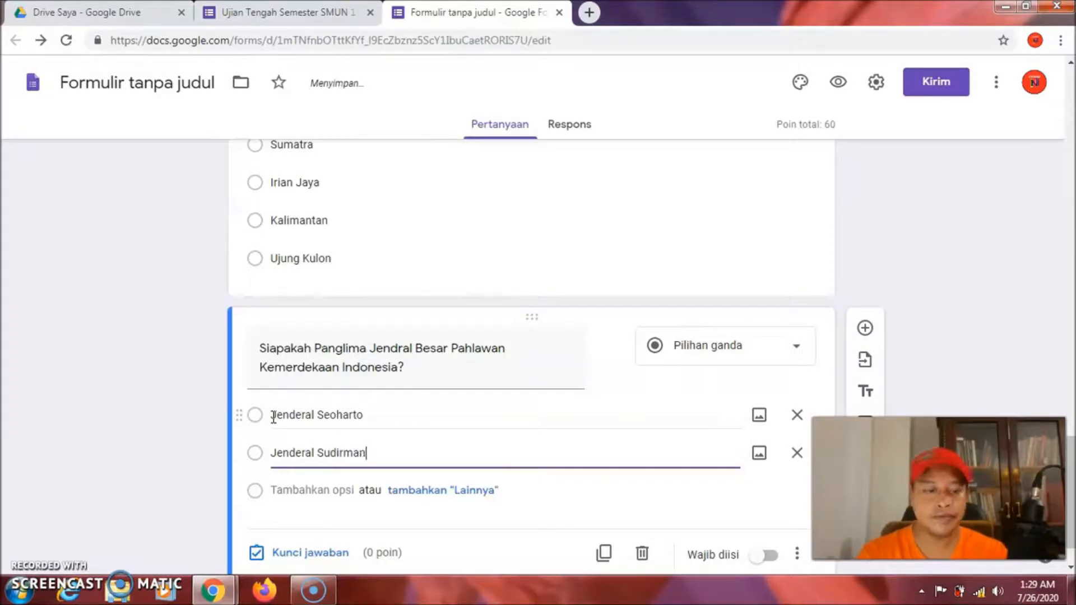
key("Return")
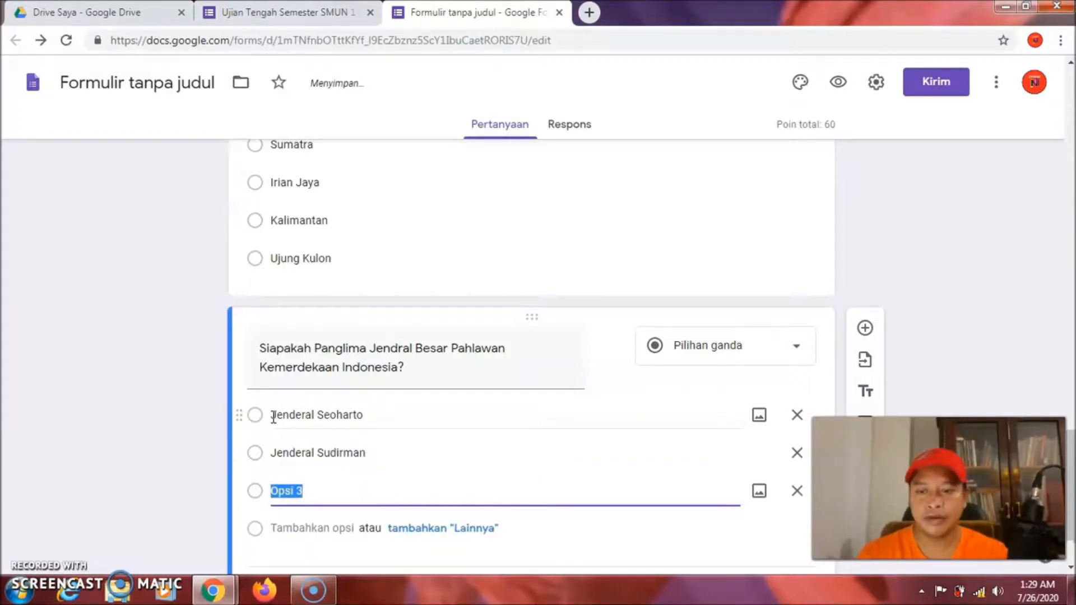
type("J")
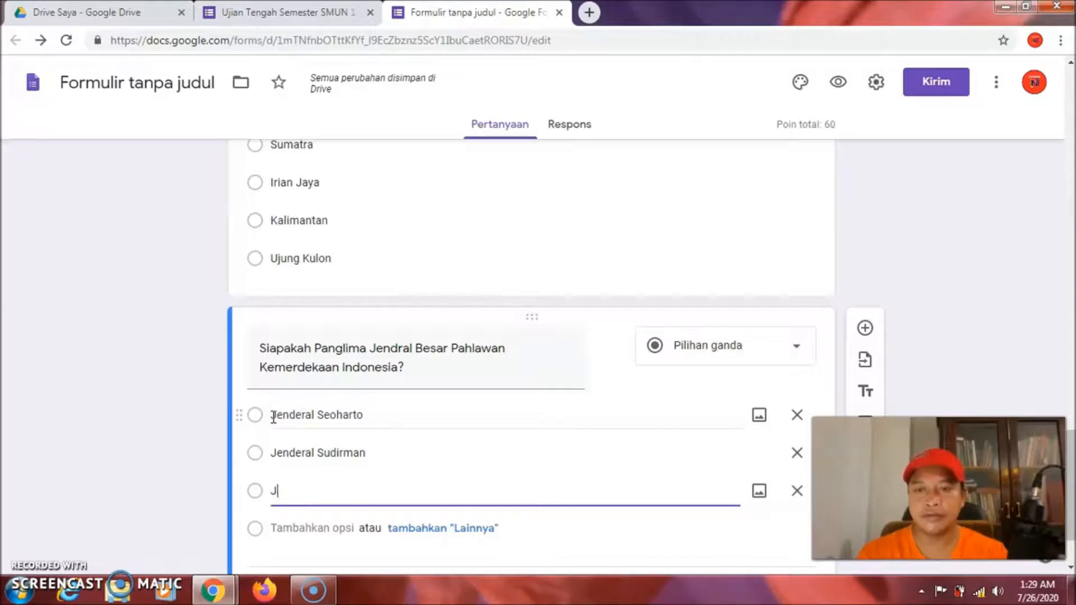
type("enderal")
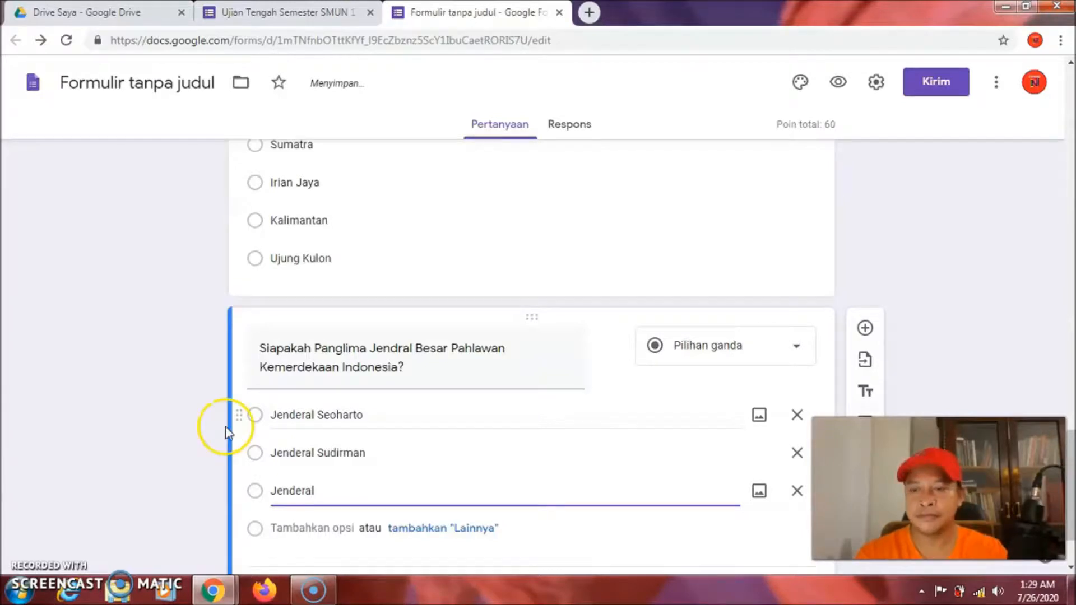
left_click(343, 491)
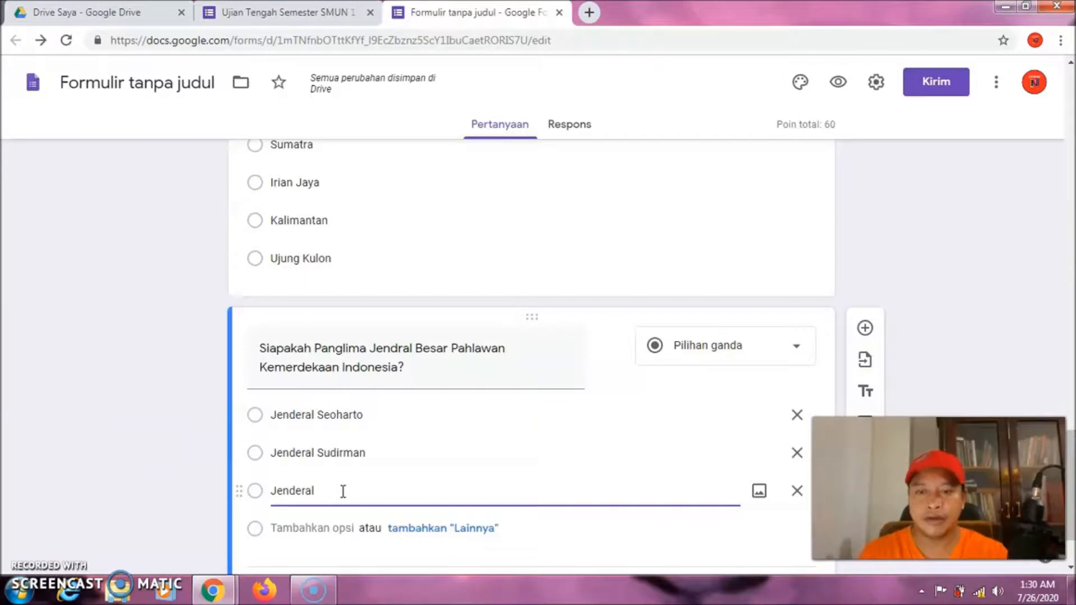
type("A")
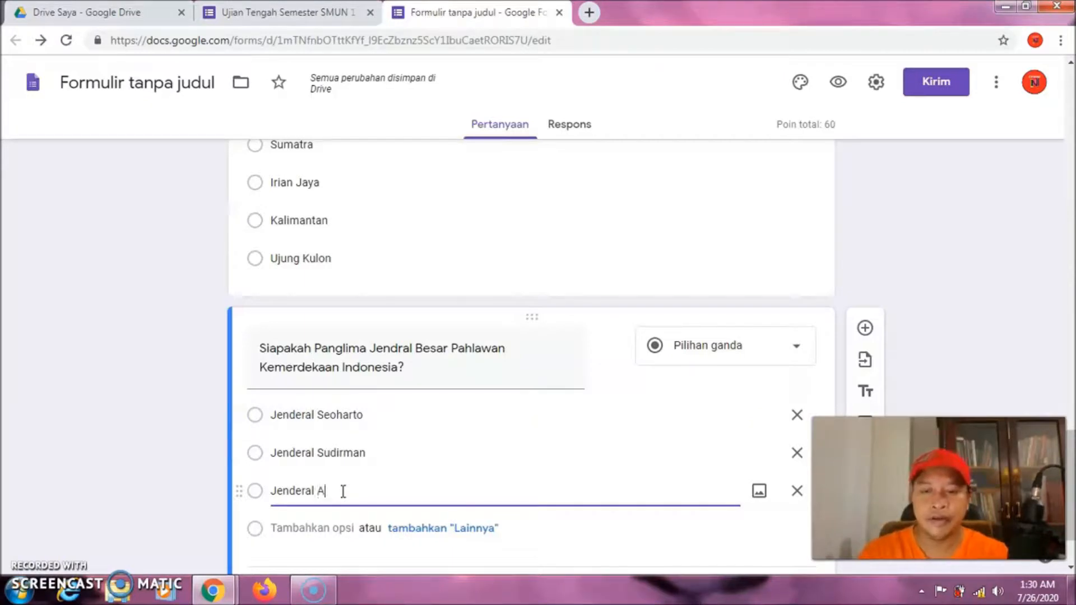
type("hmad Yani")
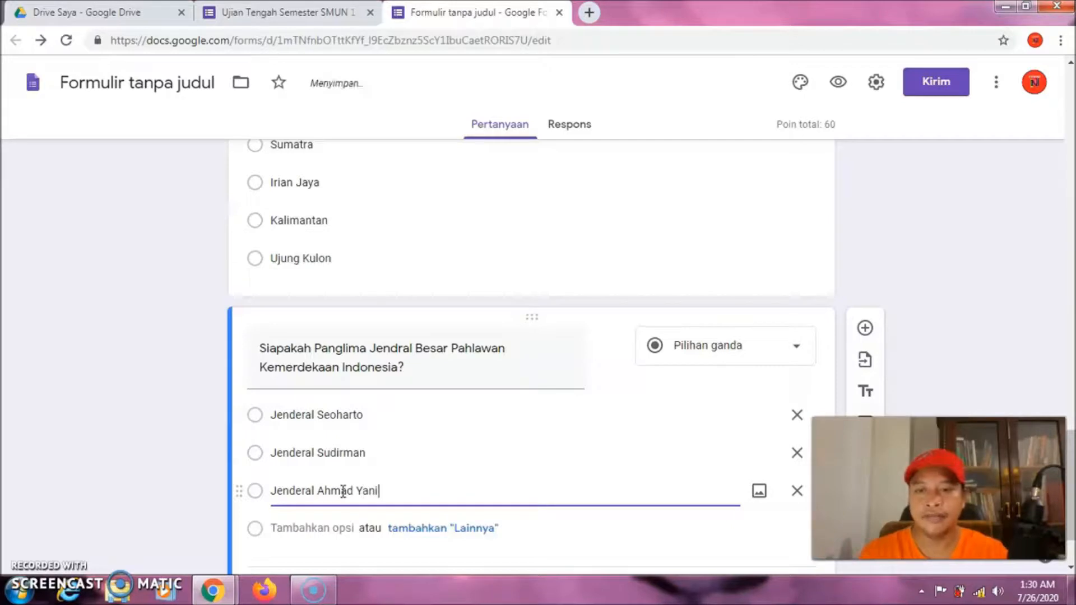
key("Return")
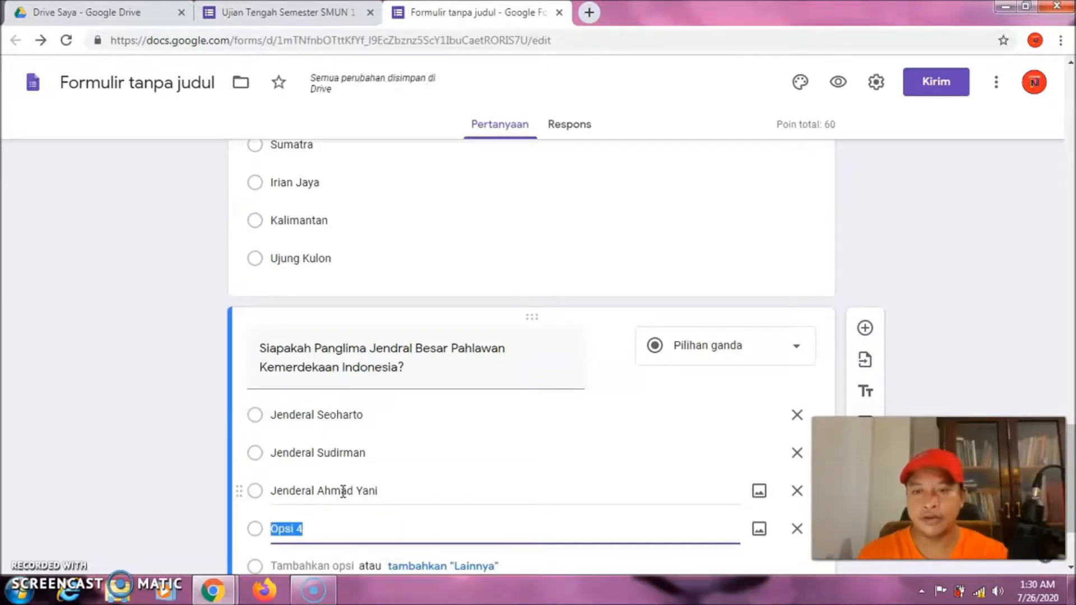
Add the choices Mayor Jenderal Pajahitan and Letna Jenderal Suprapto
left_click(324, 529)
type("Mayor Jenderal Pa")
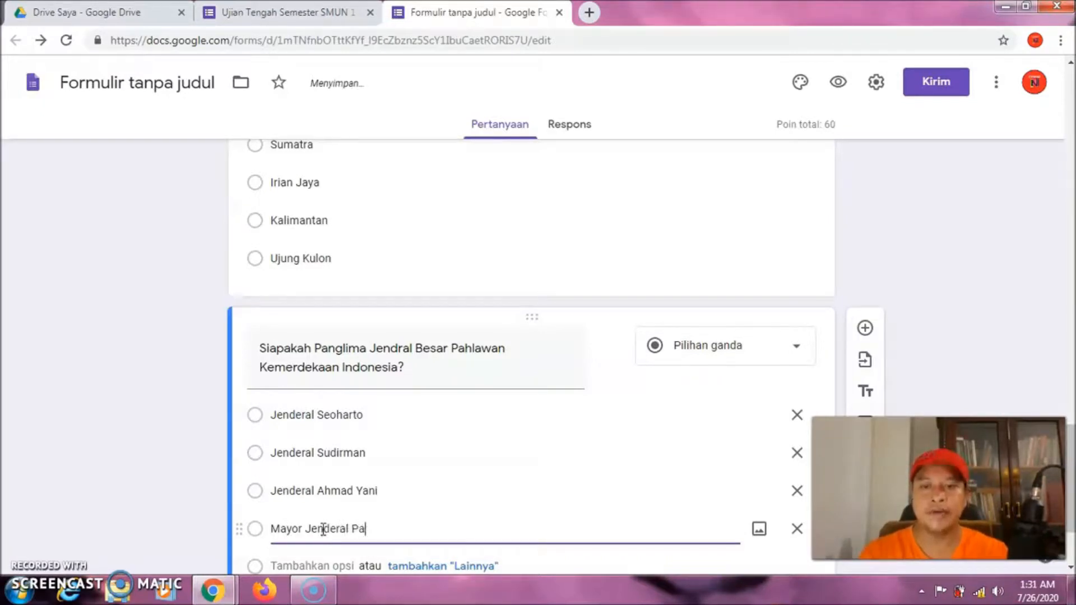
type("jahitan")
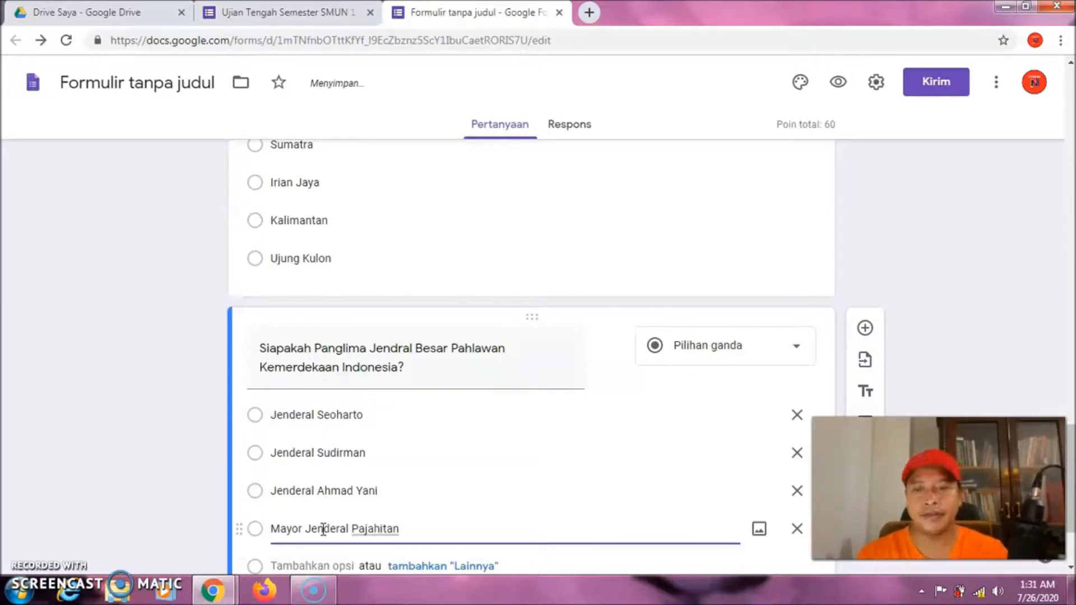
key("Return")
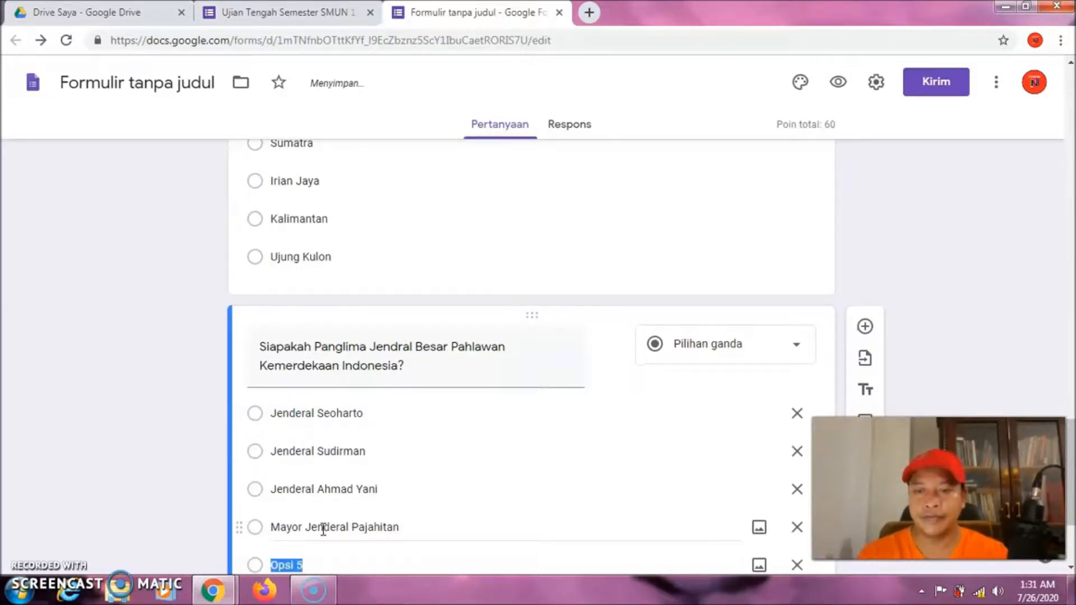
type("Le")
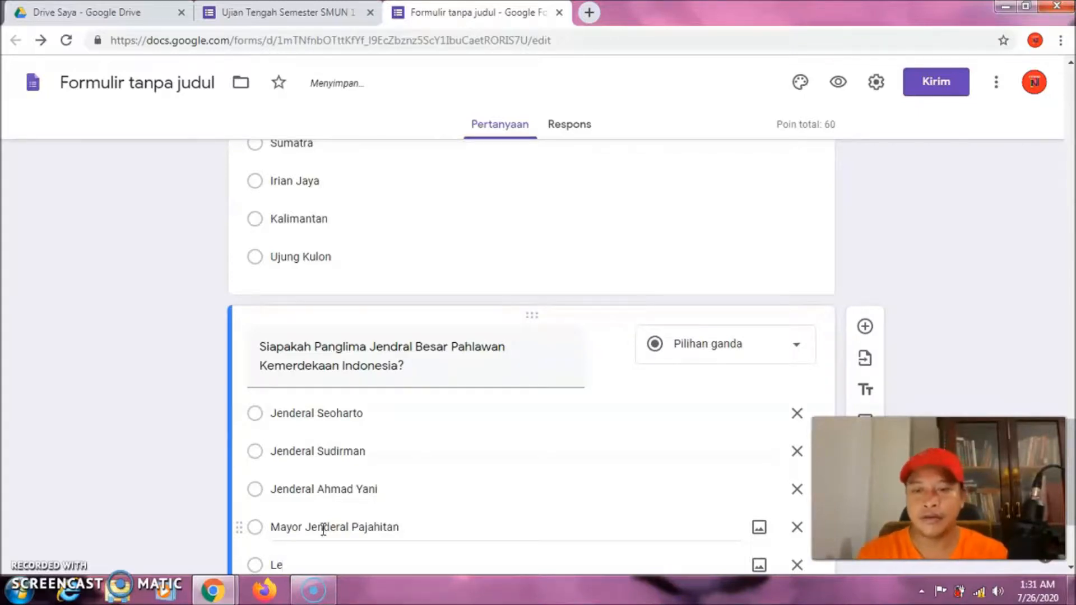
type("tna ")
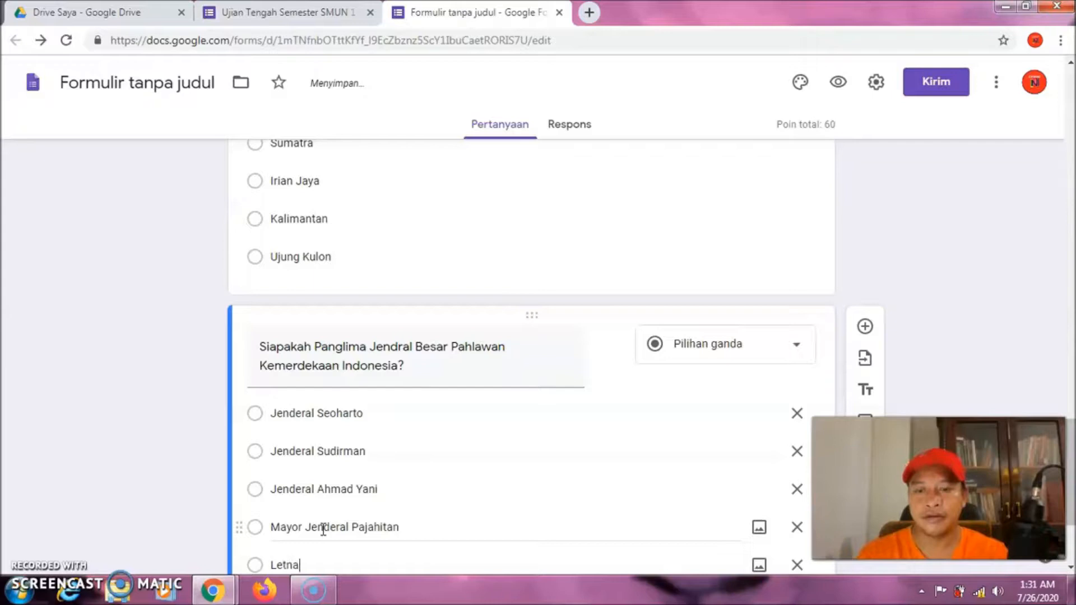
type("Jender")
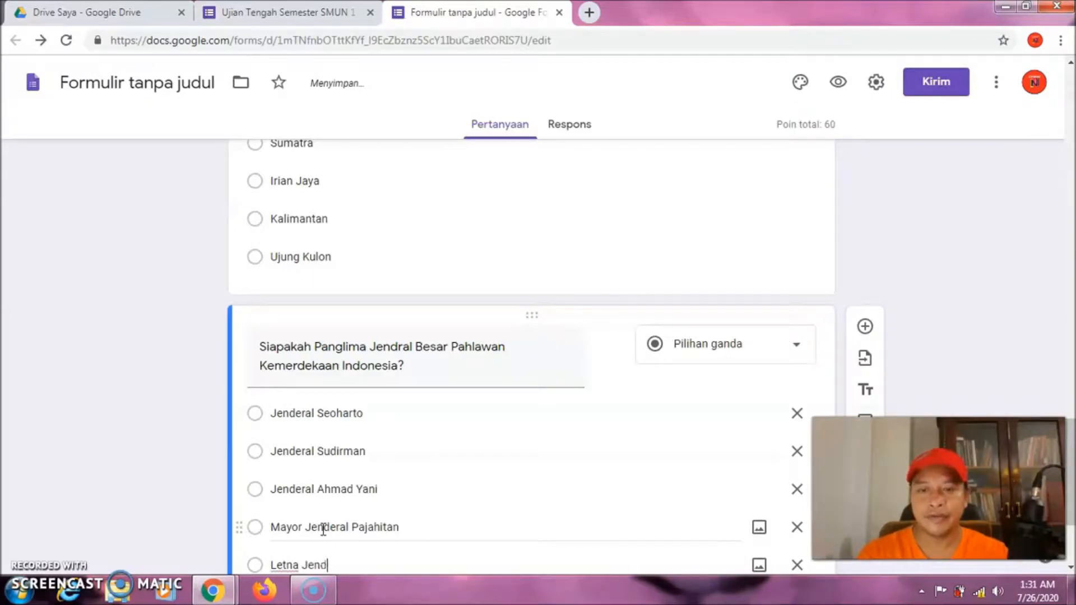
type("al")
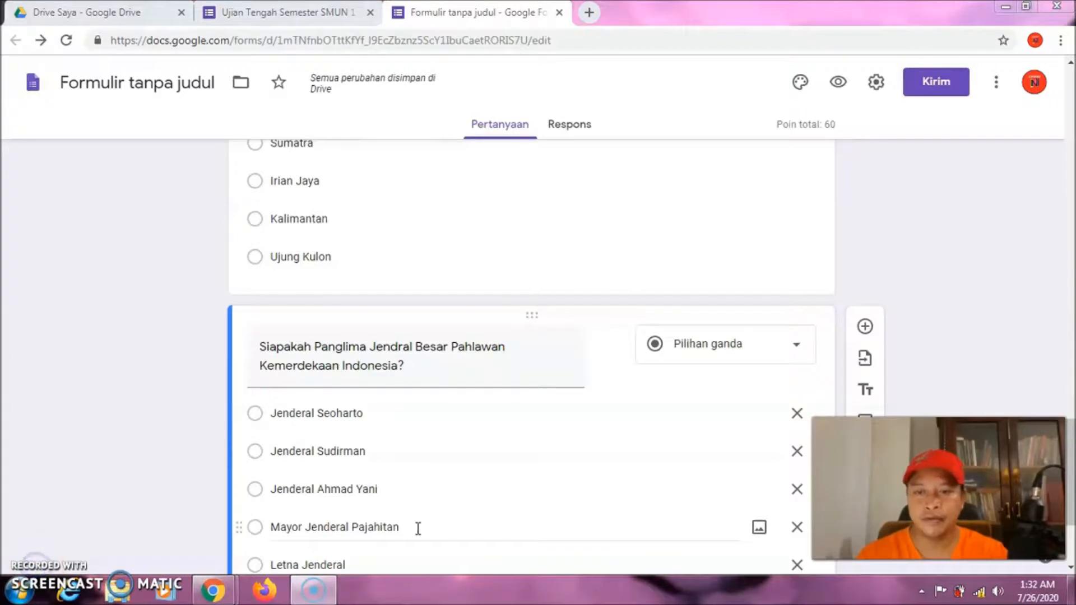
left_click(395, 566)
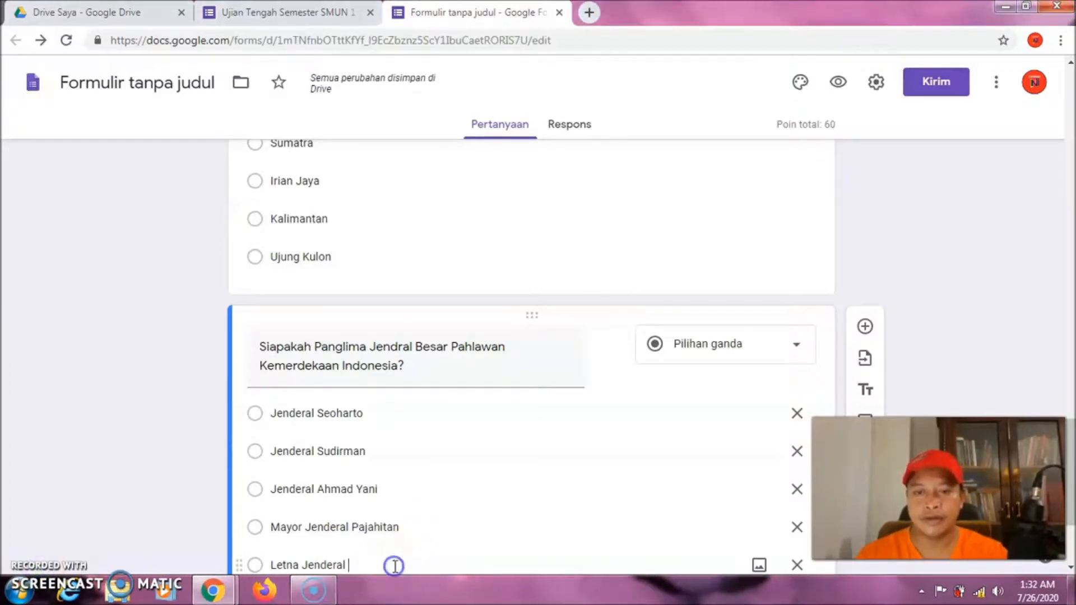
type("Su")
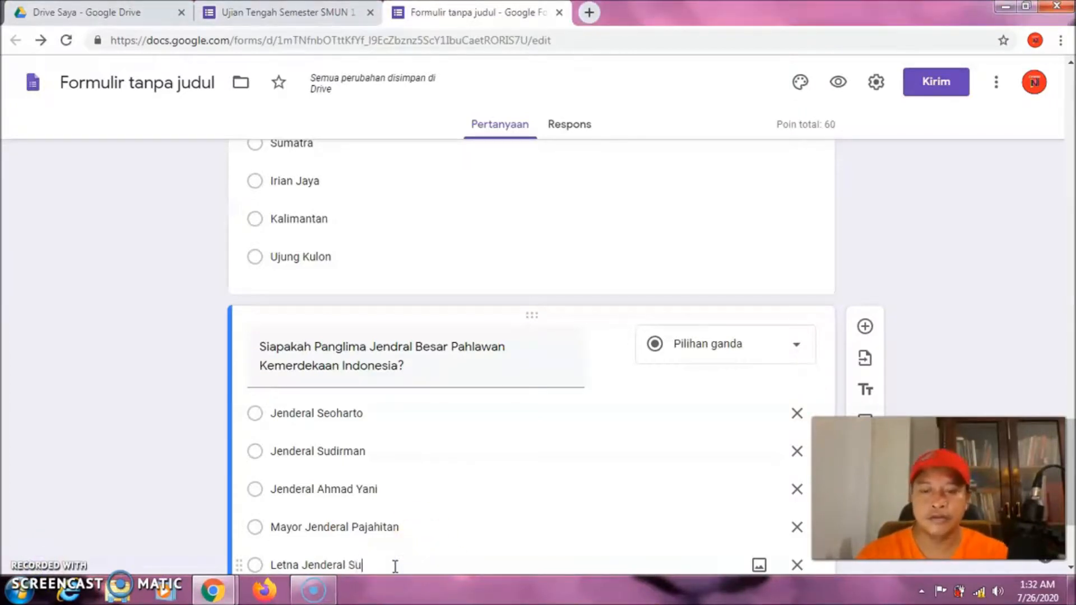
type("prapto")
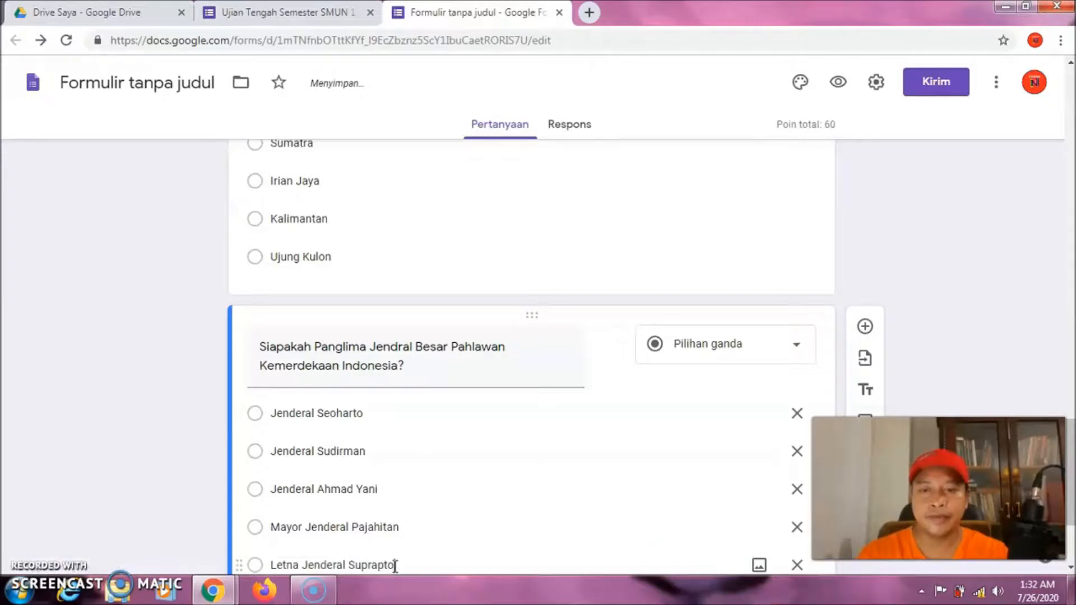
triple_click(366, 527)
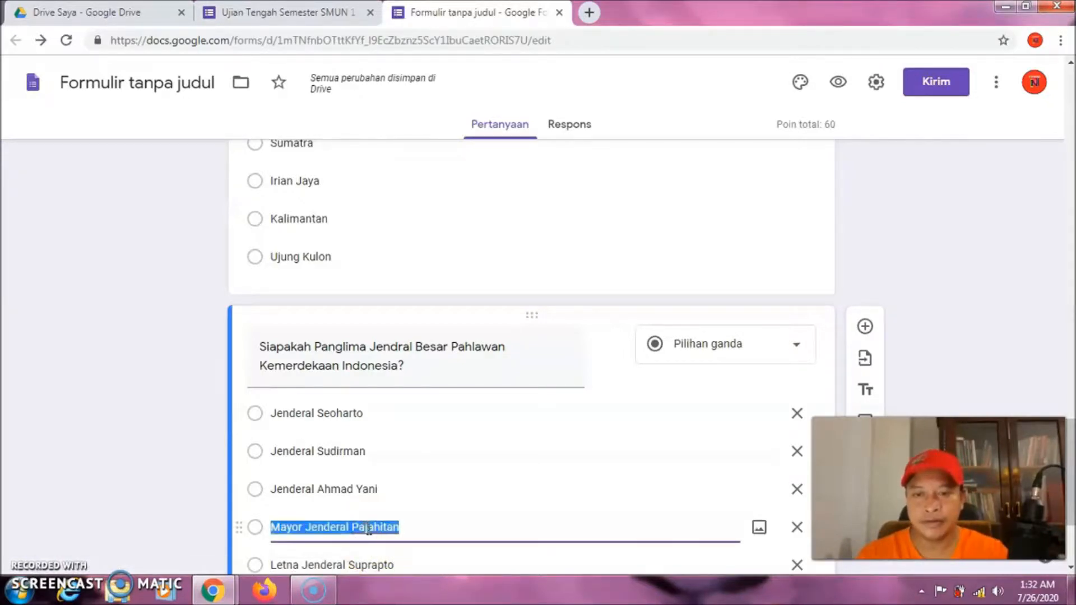
left_click(377, 528)
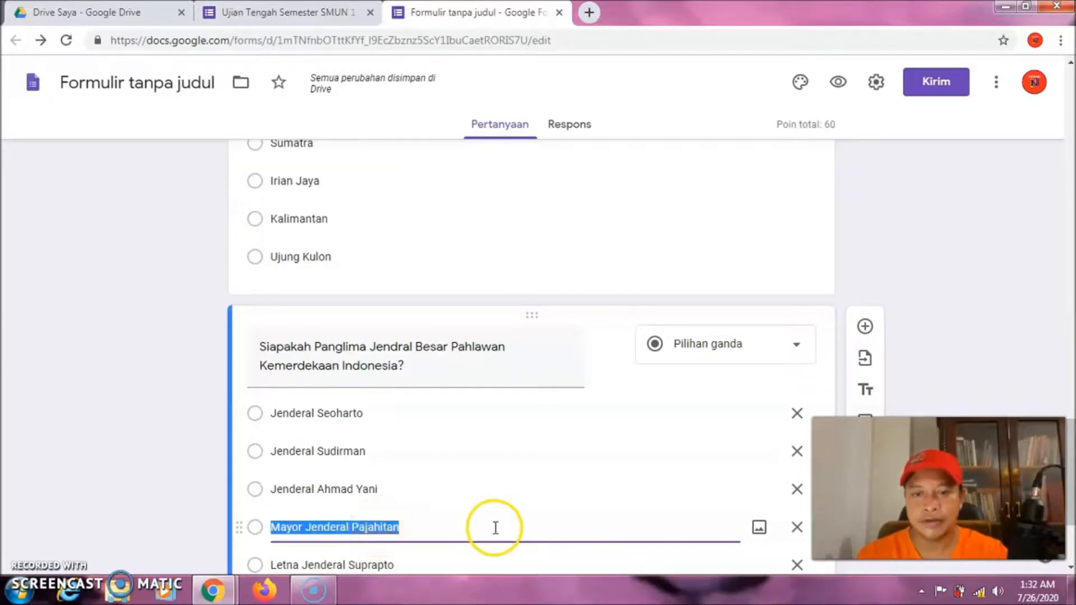
left_click(483, 557)
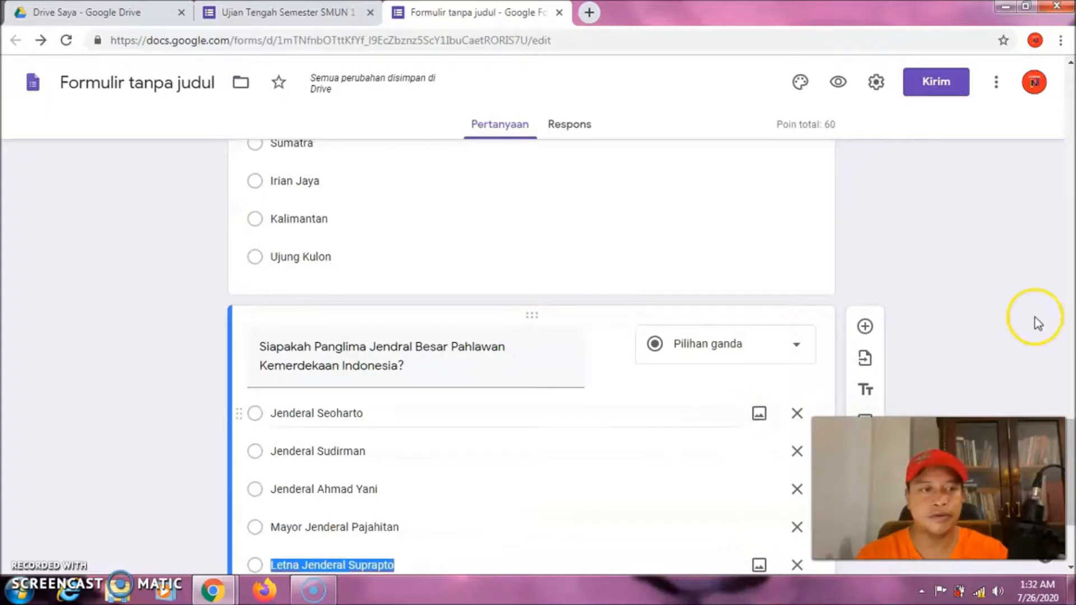
left_click_drag(1071, 436, 1071, 464)
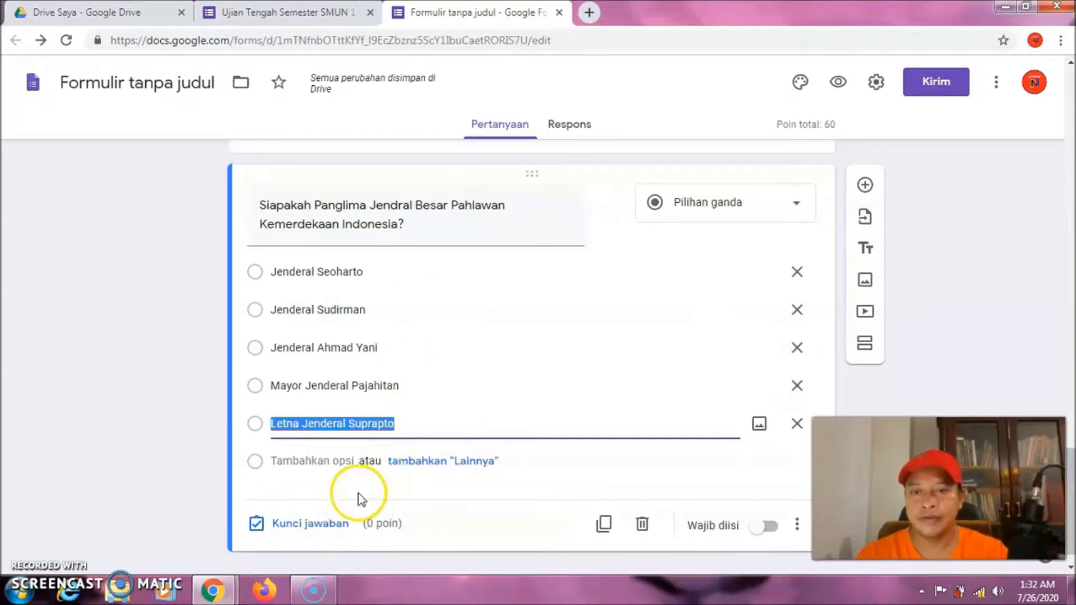
Mark Jenderal Sudirman correct for 20 points, then add a new blank question below
left_click(324, 526)
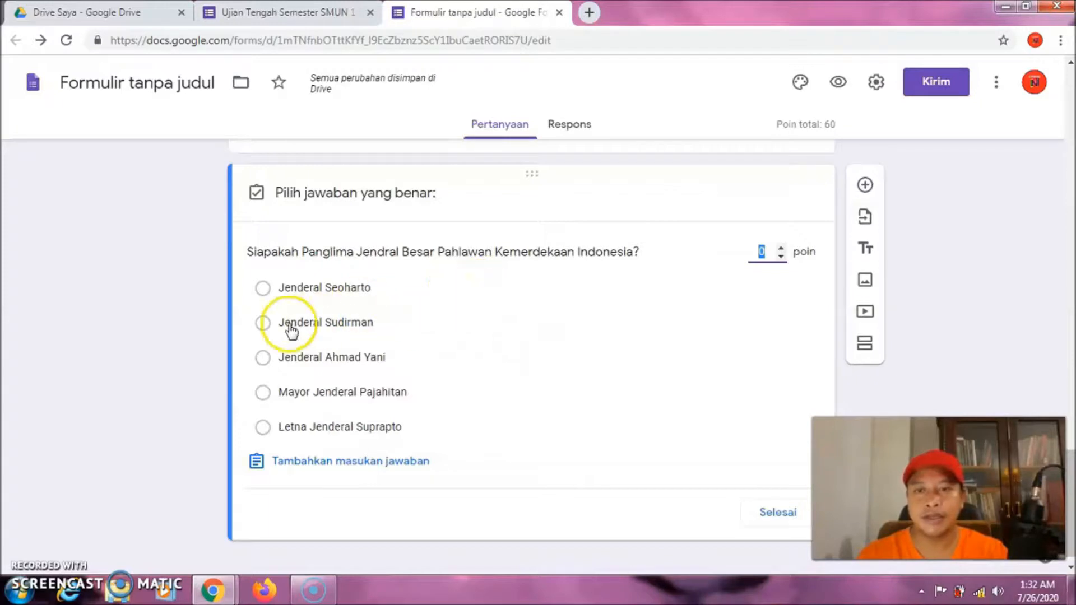
left_click(262, 326)
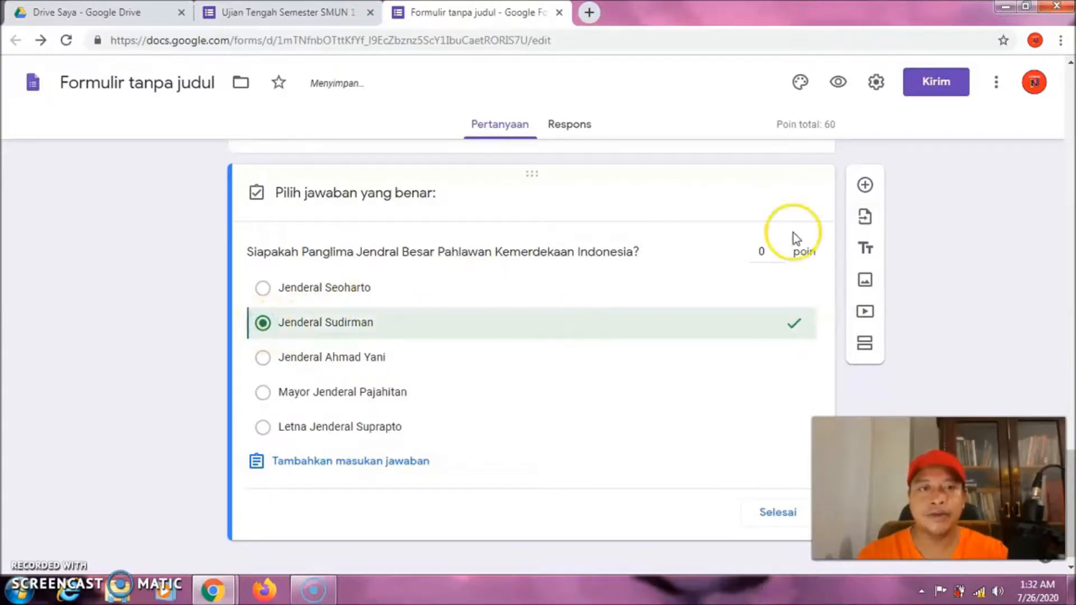
left_click(758, 250)
type("2")
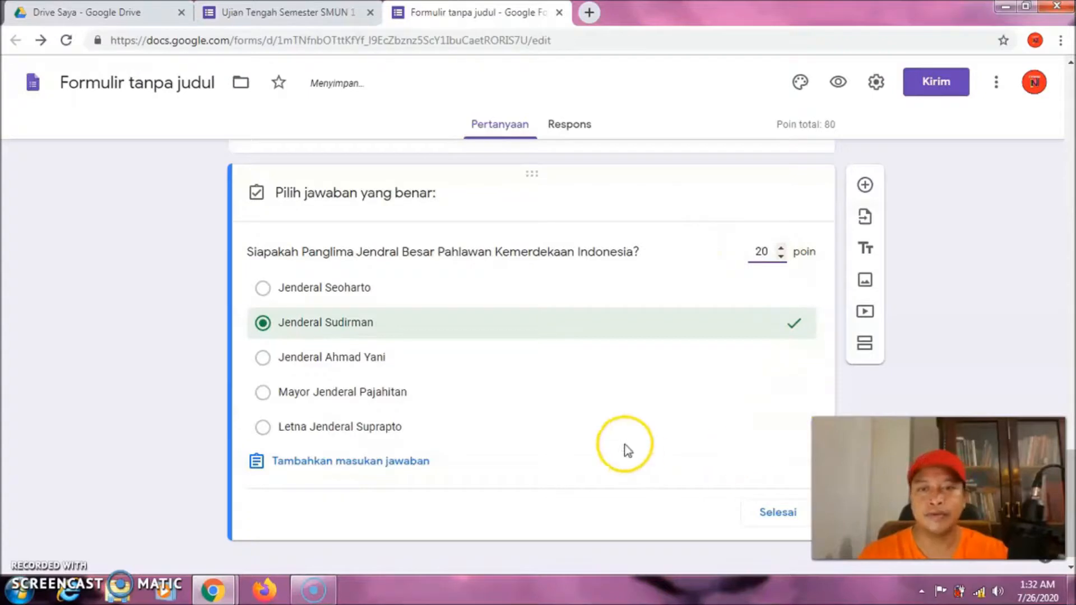
left_click(779, 513)
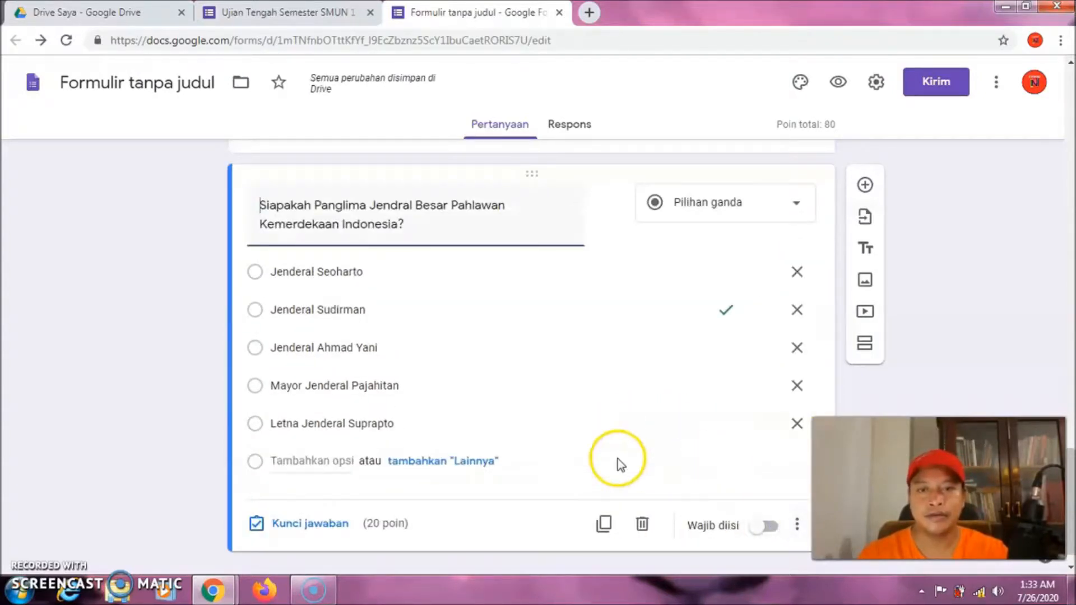
left_click(865, 185)
Title the new question 'Sebutkanlah Tarian Bali, Kecuali?'
left_click(344, 495)
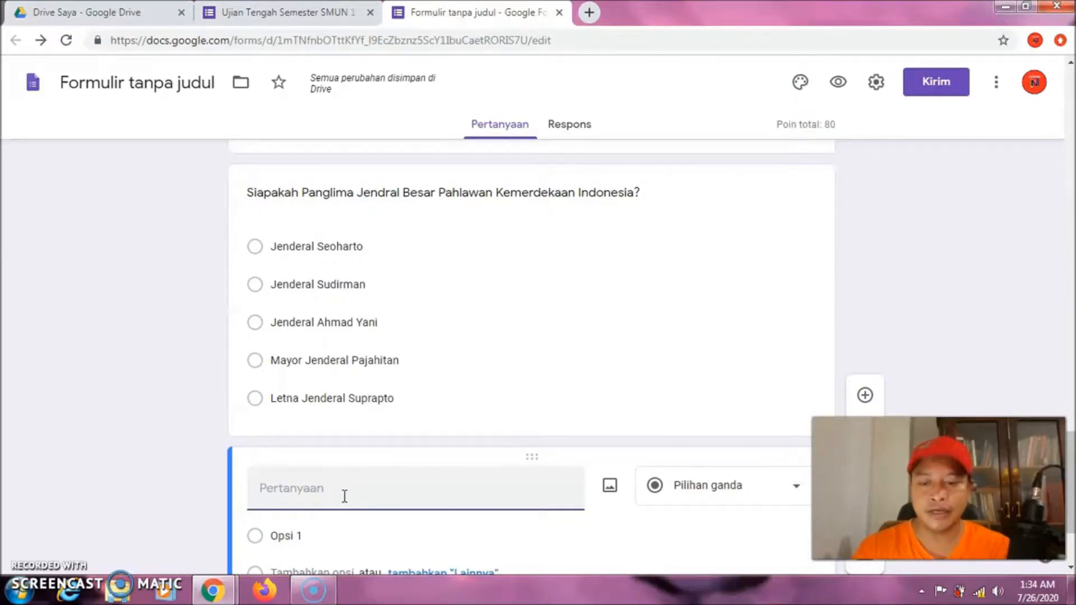
type("S")
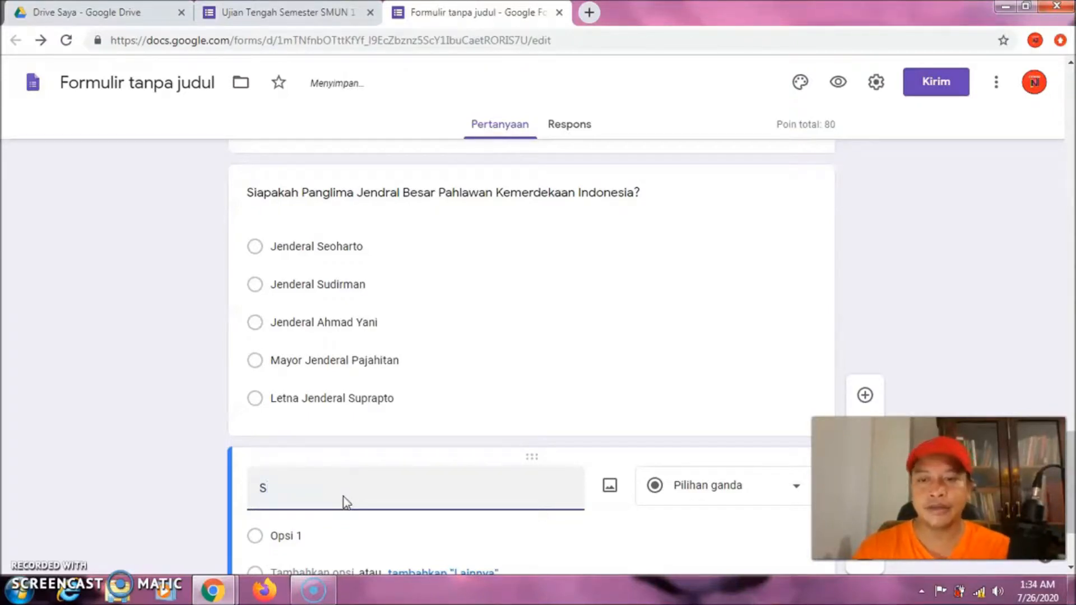
type("ebutkanla")
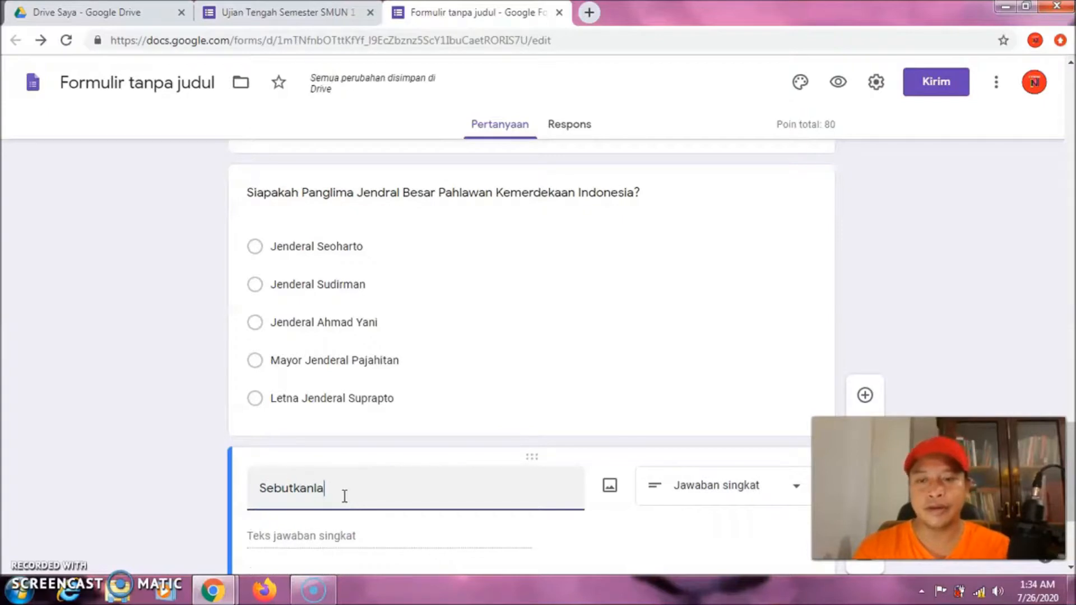
type("h Tarian Bal")
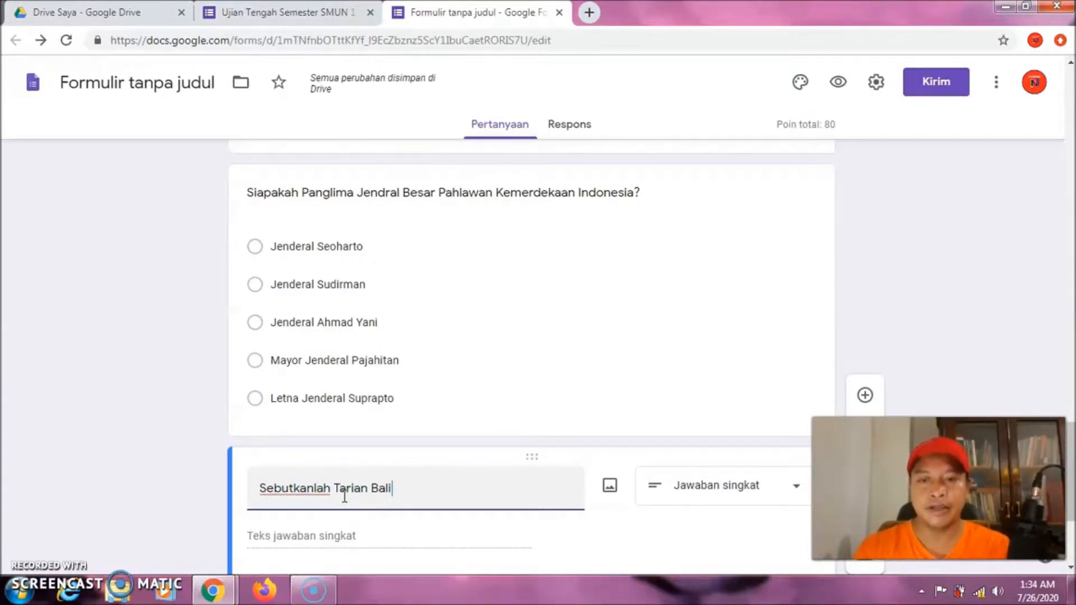
type("i, Kec")
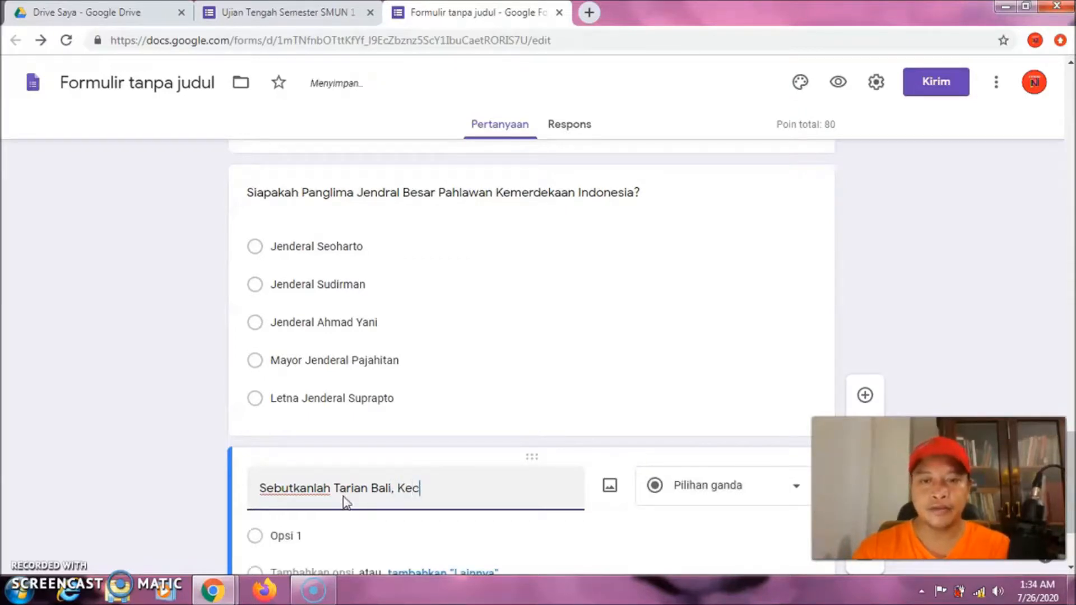
type("ul")
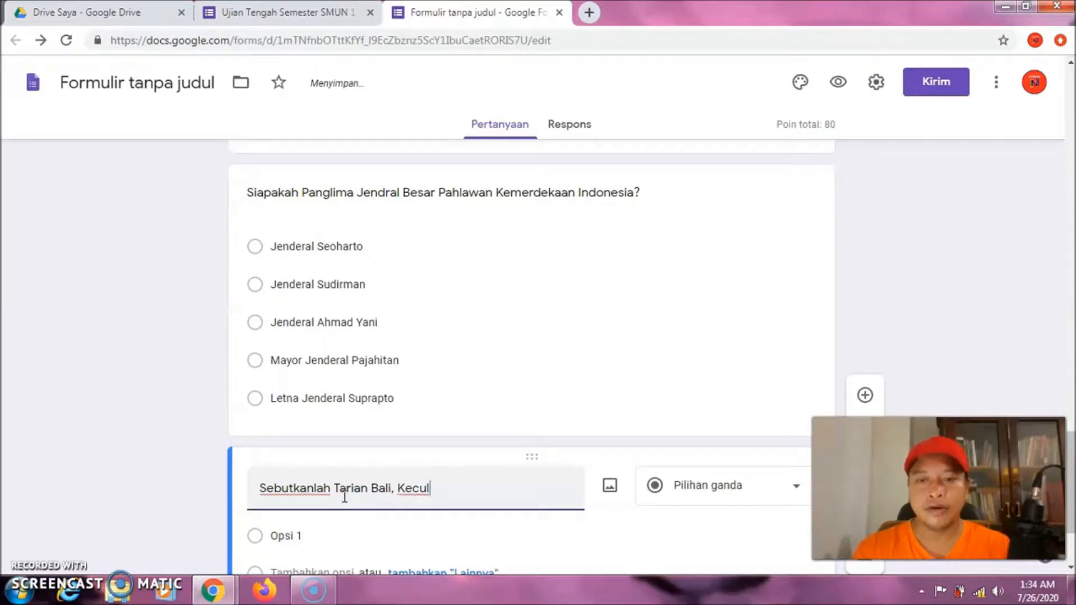
key("BackSpace")
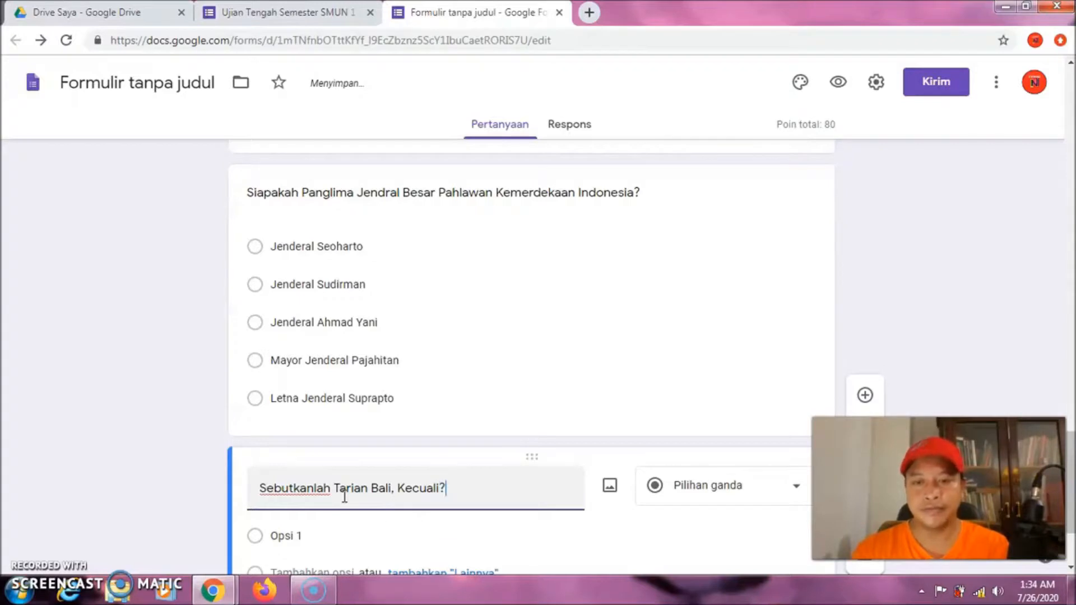
Enter the choices Tari Kecari, Tari Tupeng, Tari Baris, Tari Jaepong and Tari Panyebrama
left_click(335, 536)
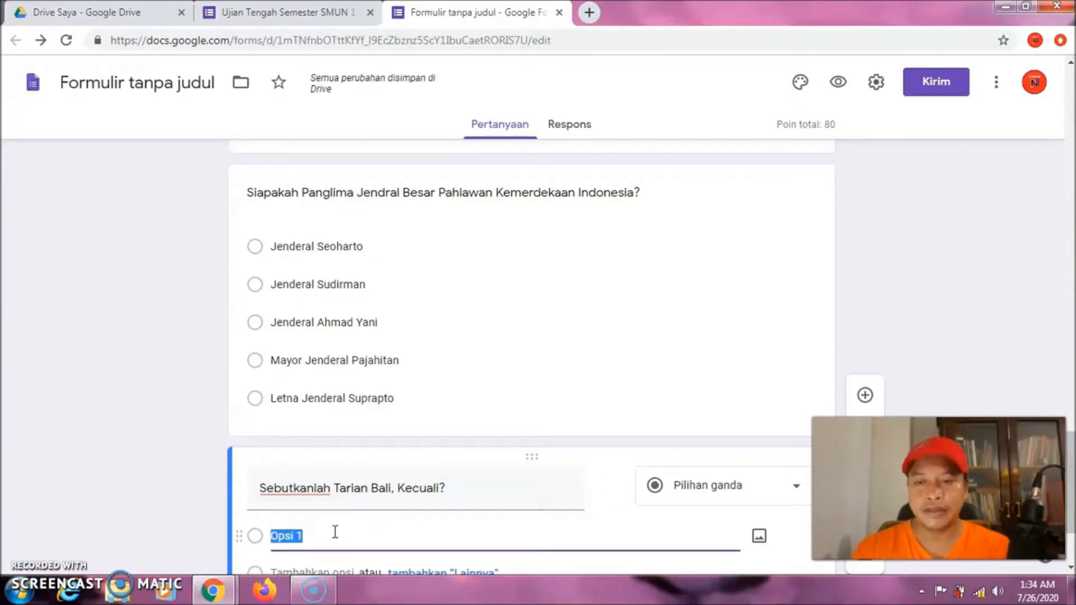
type("Tari Ke")
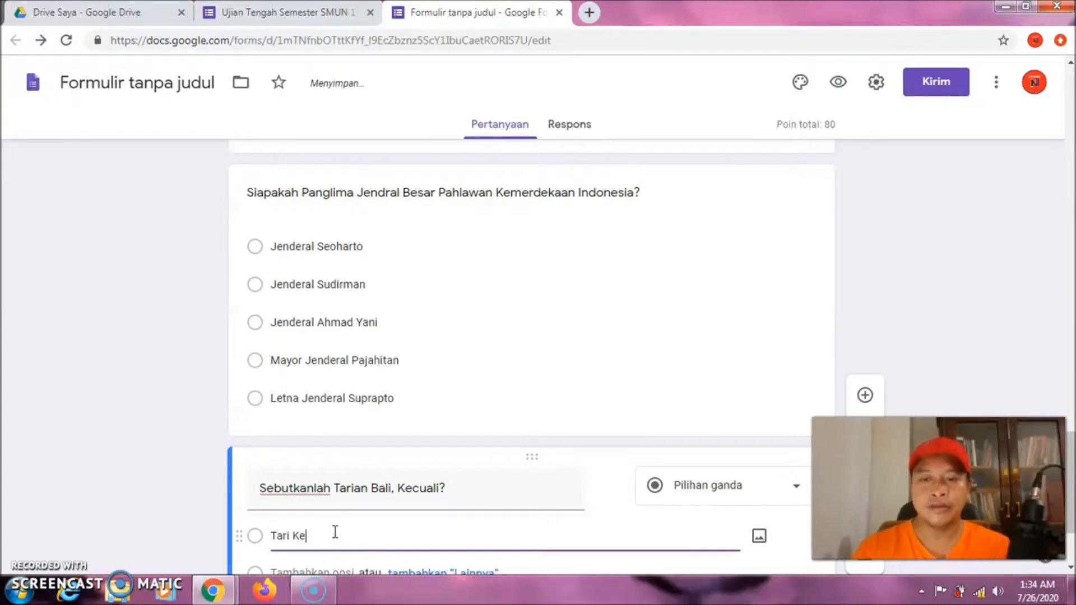
type("cari")
key("Return")
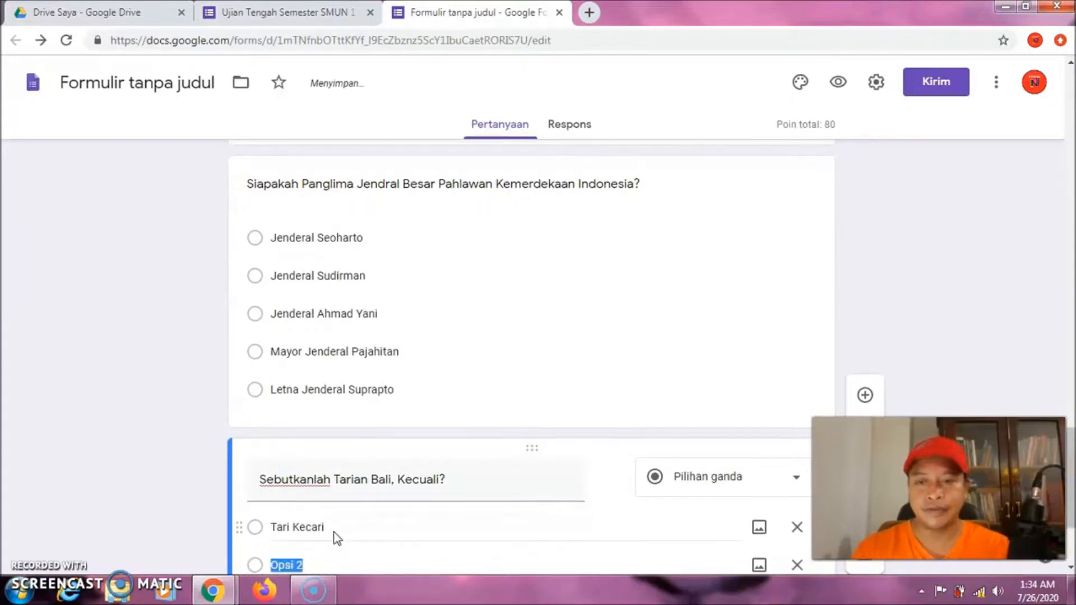
type("Tari")
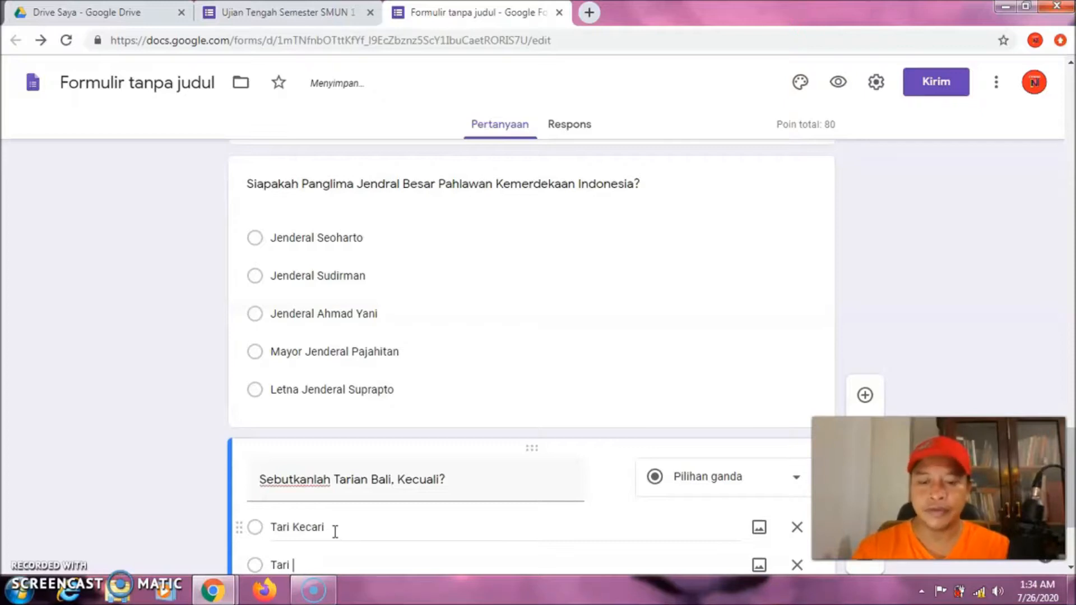
type(" Tupeng")
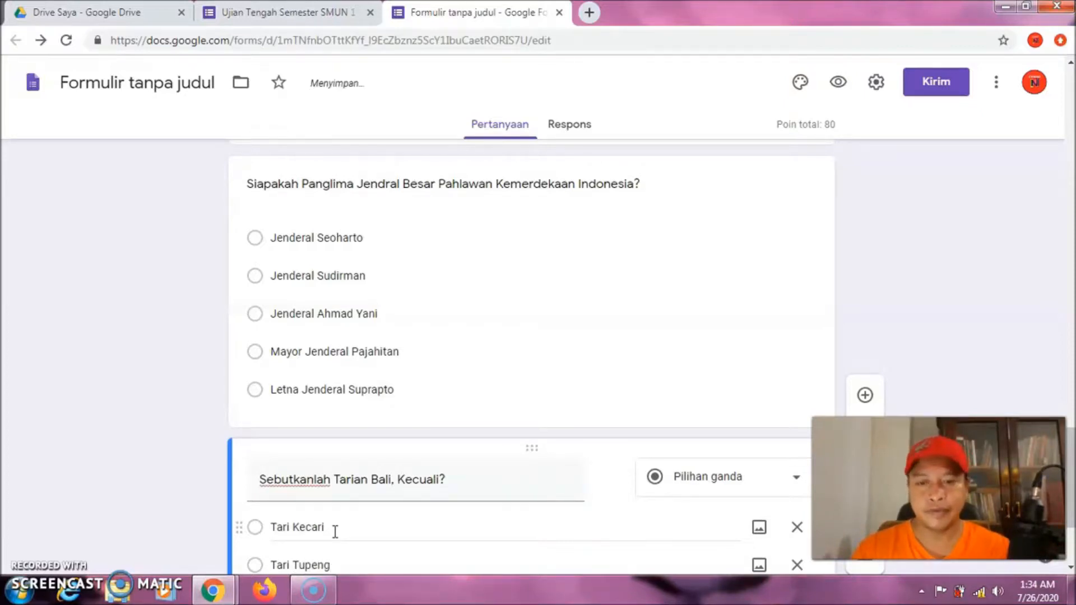
key("Return")
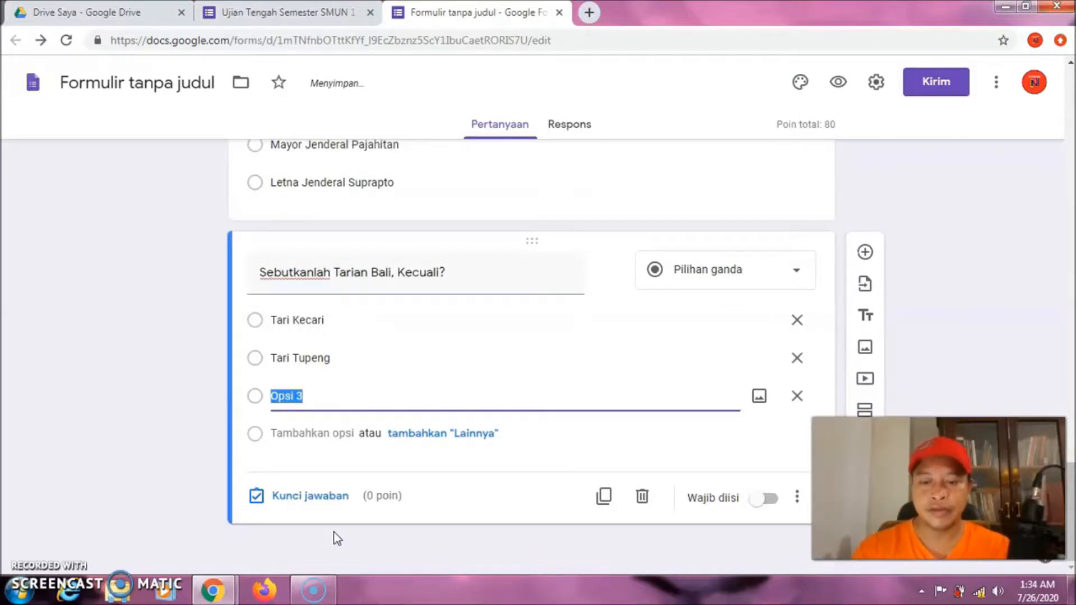
type("Tari")
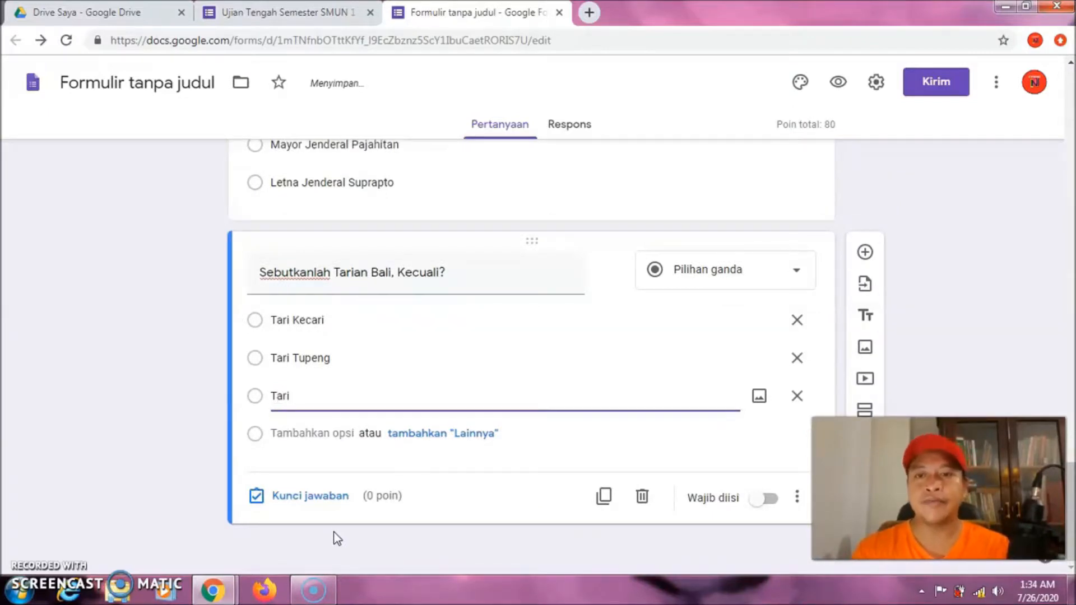
type(" Baris")
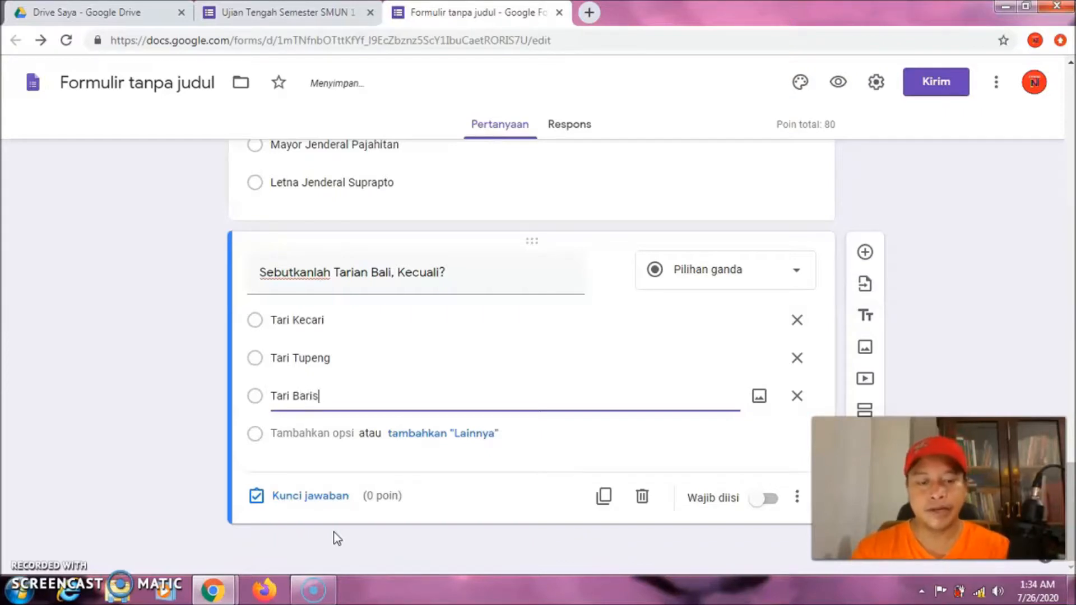
key("Return")
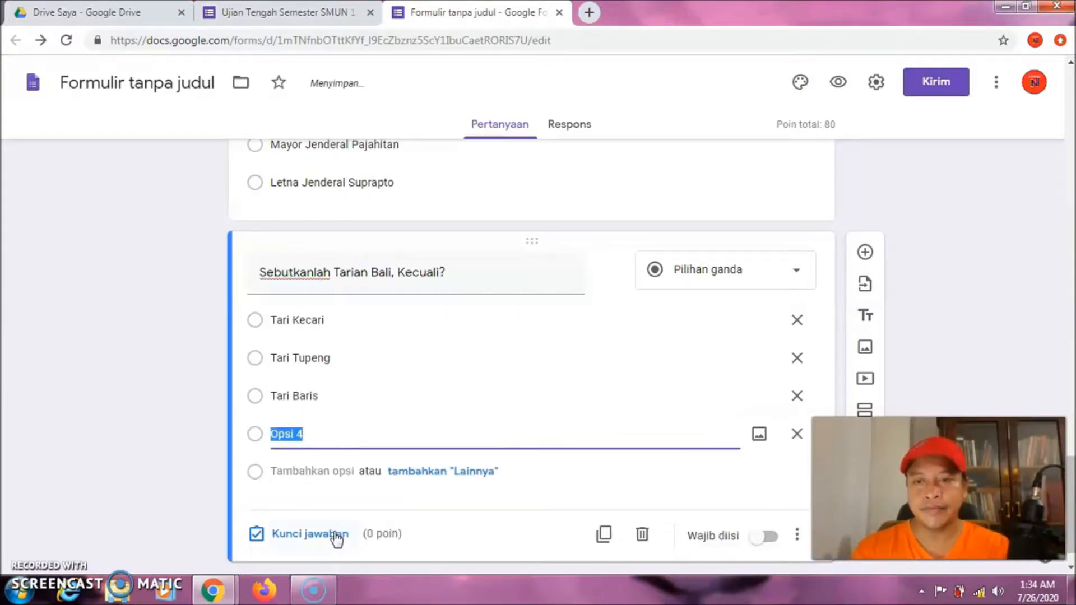
type("T")
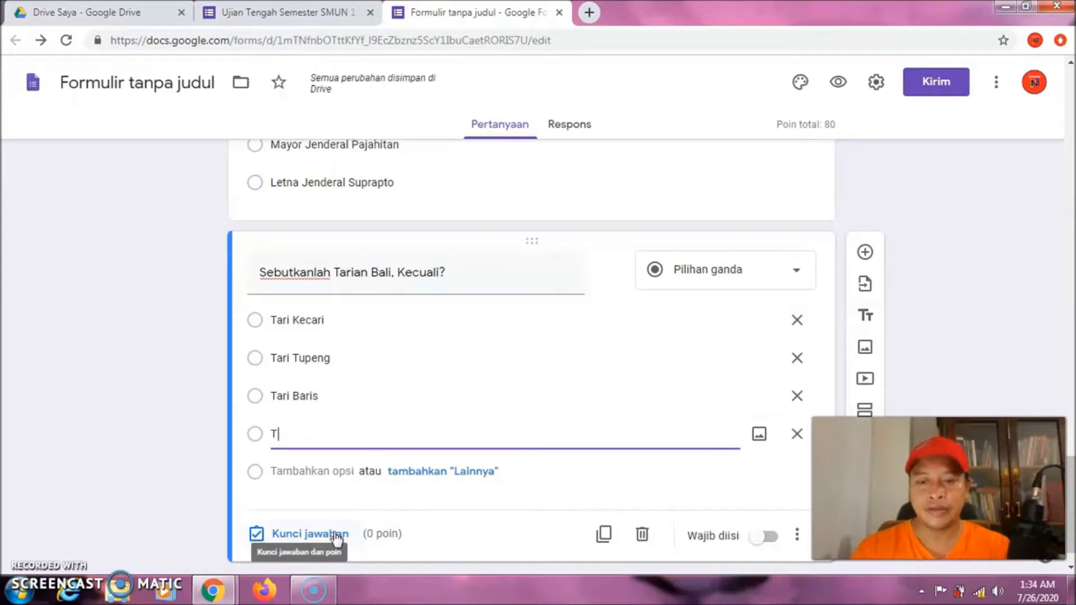
type("ari Ja")
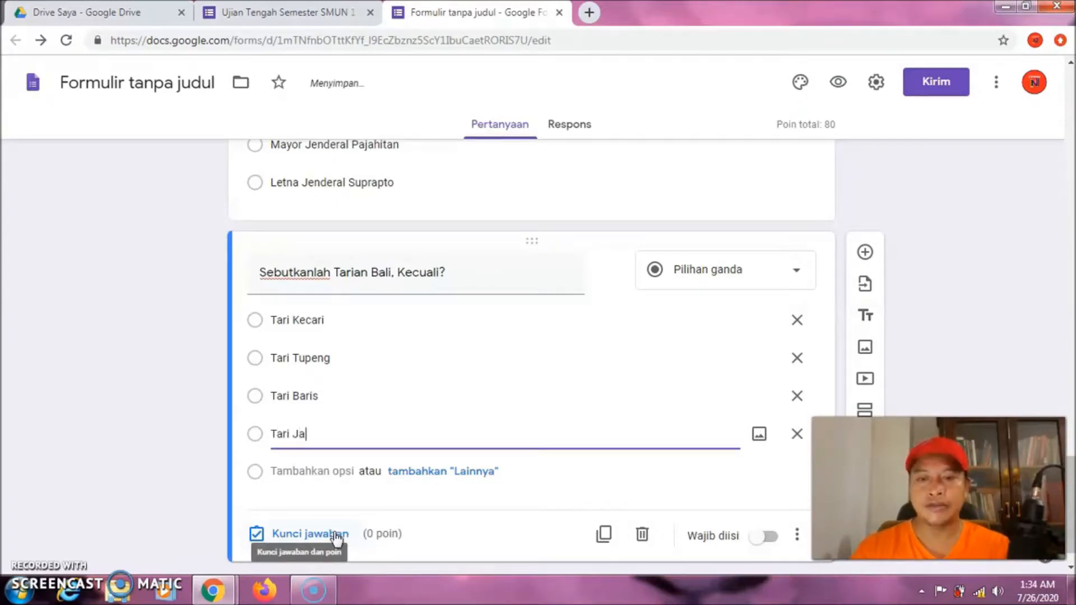
type("epong")
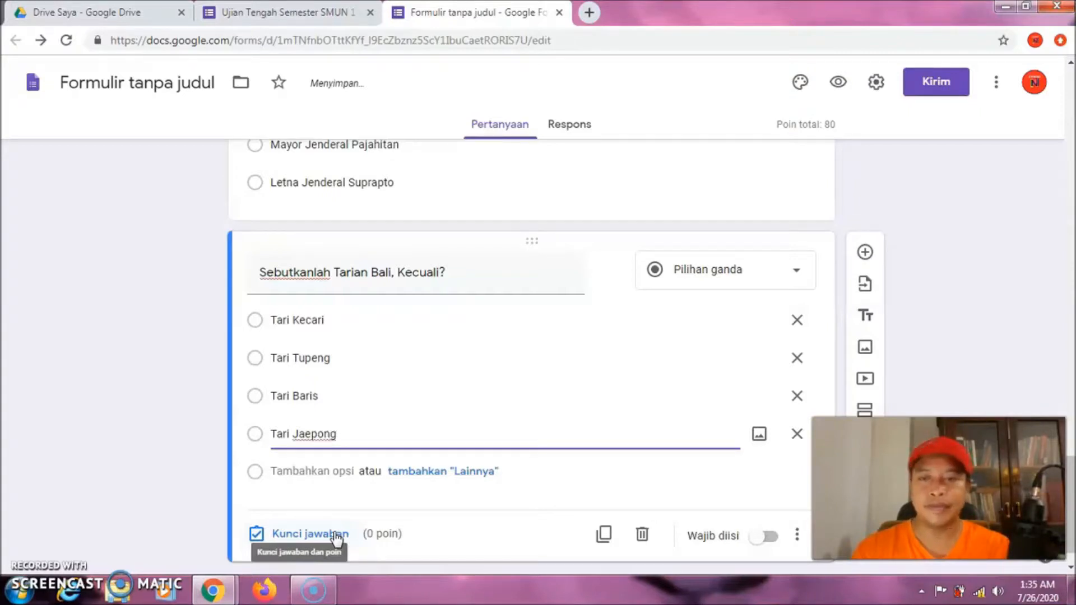
key("Return")
type("Tari")
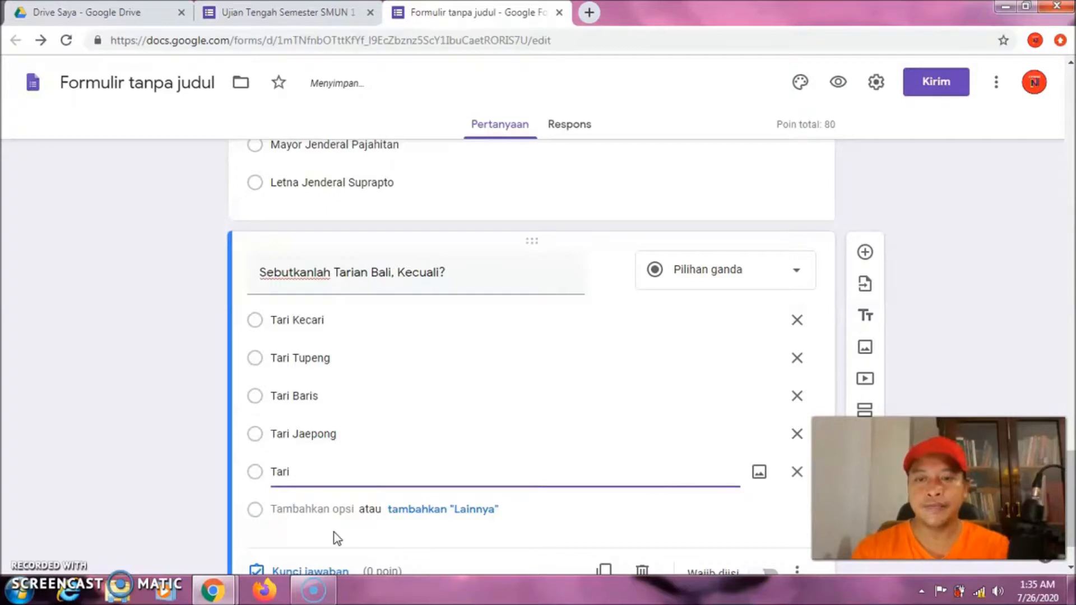
type(" Pa")
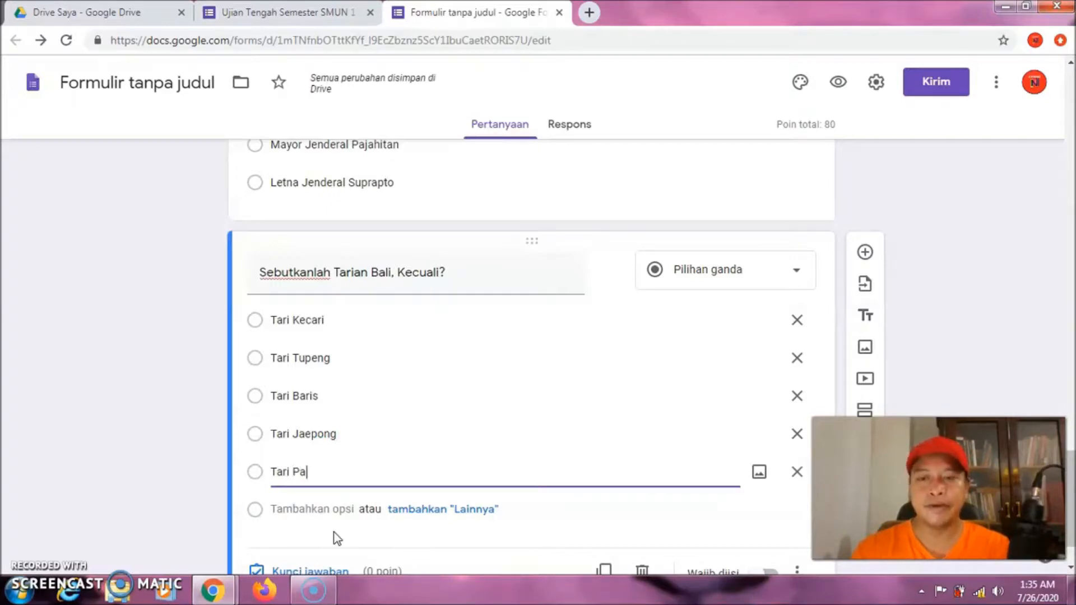
type("nyebrama")
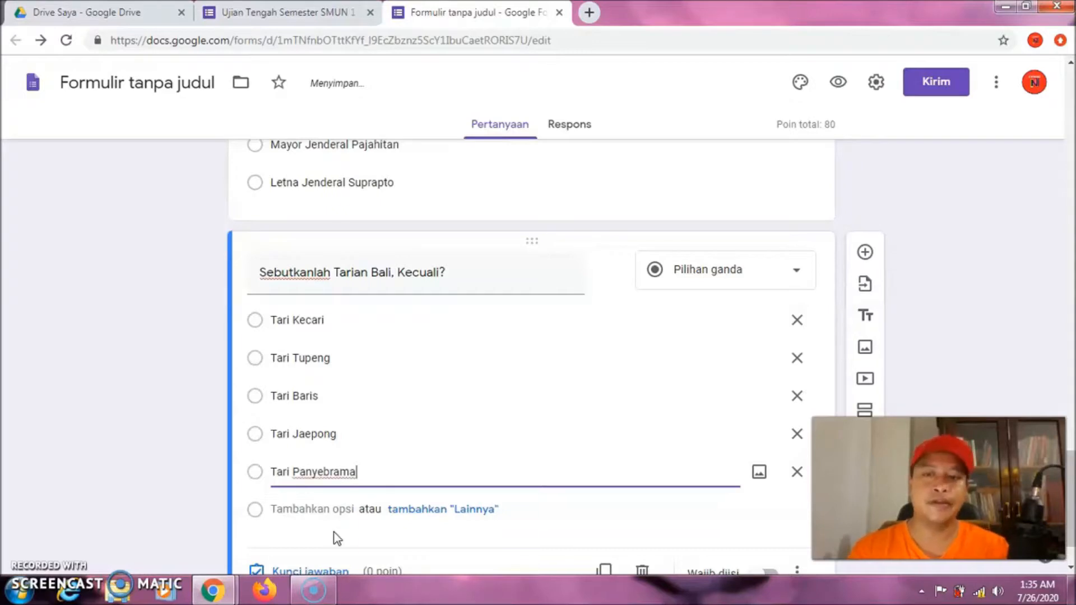
left_click_drag(1072, 460, 1072, 474)
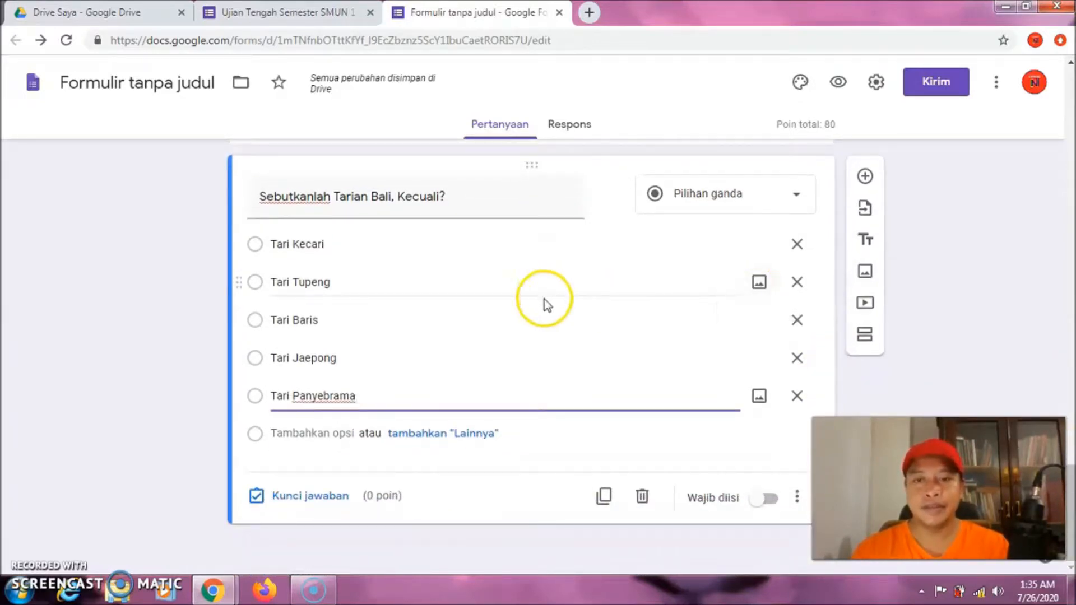
left_click(314, 496)
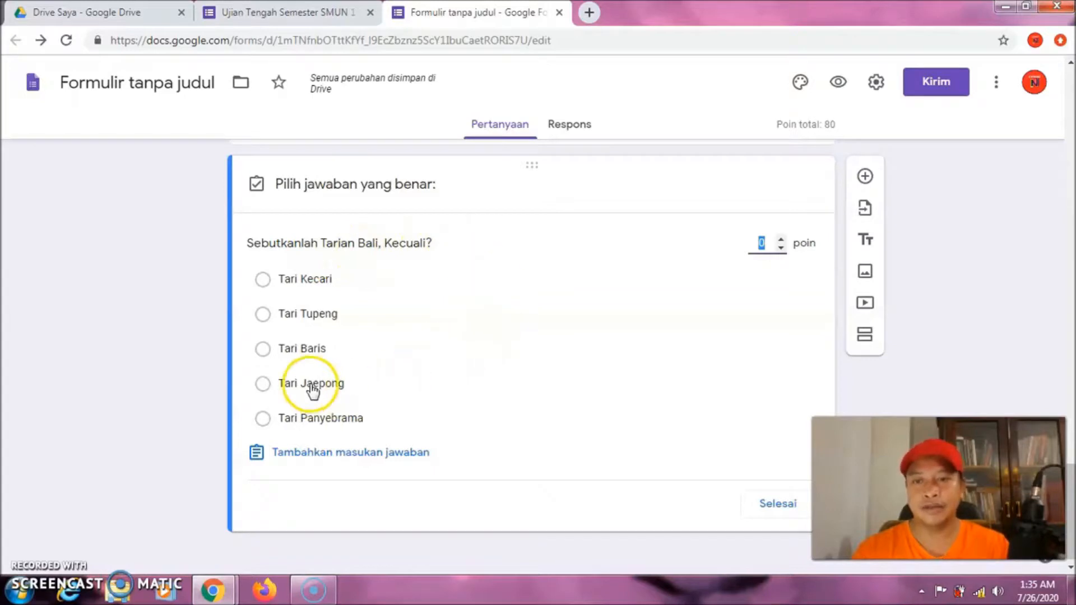
left_click(262, 386)
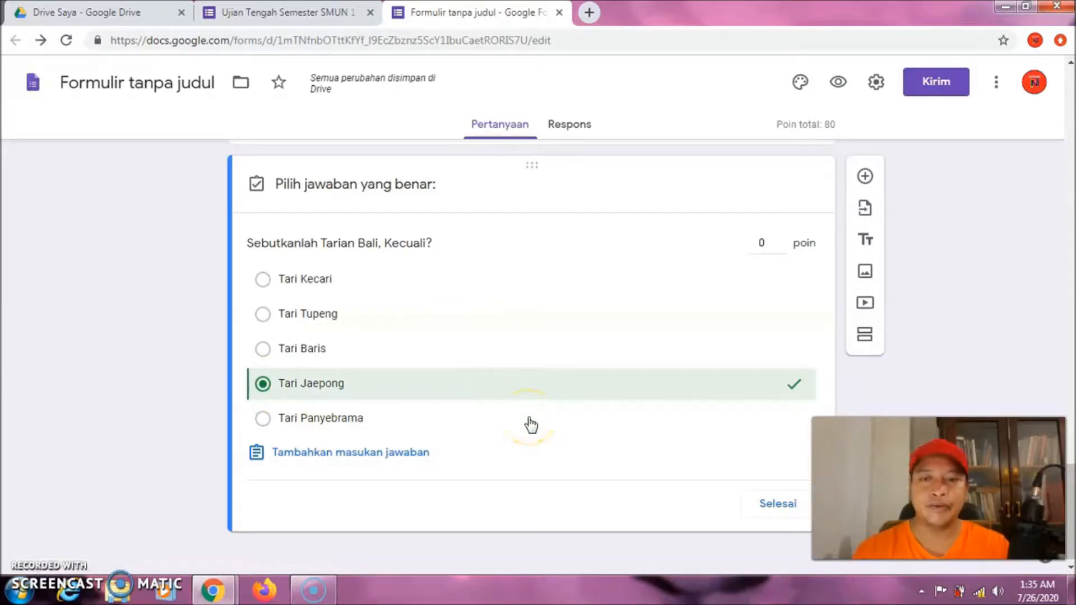
left_click(760, 245)
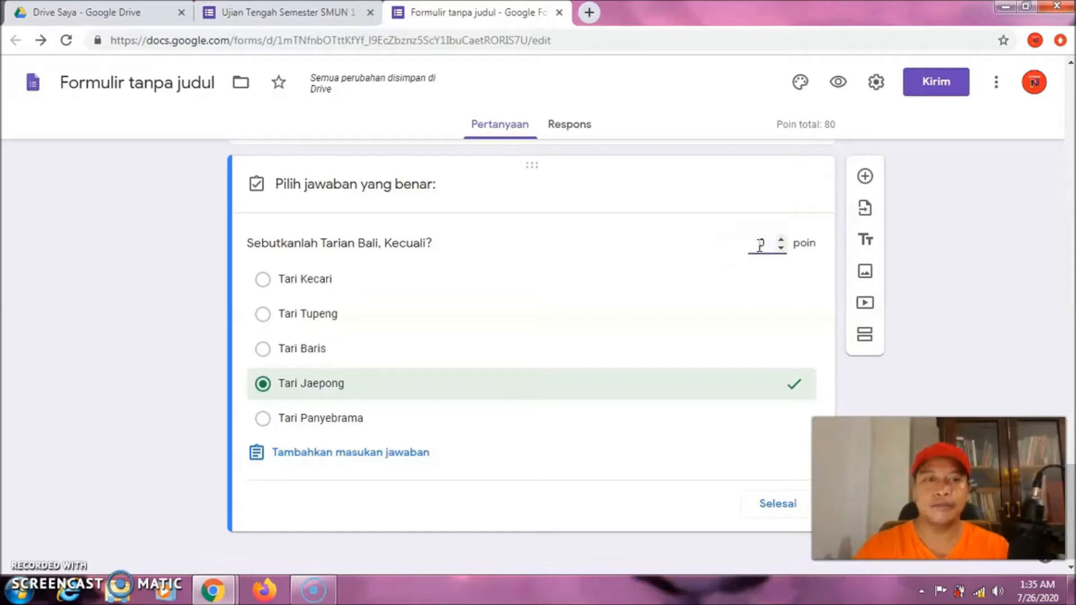
type("2")
left_click(782, 331)
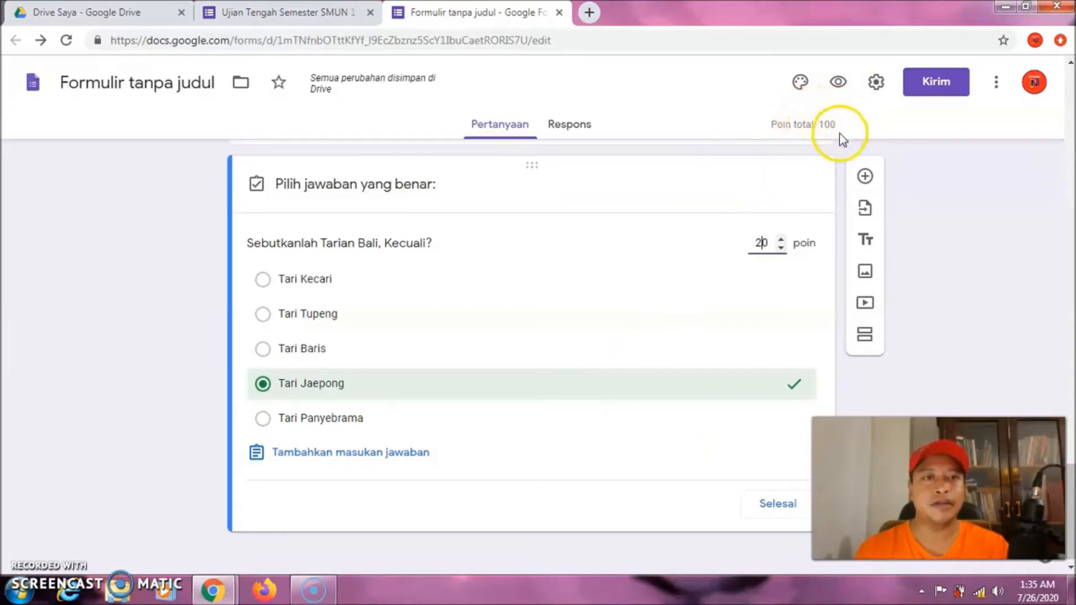
left_click(778, 506)
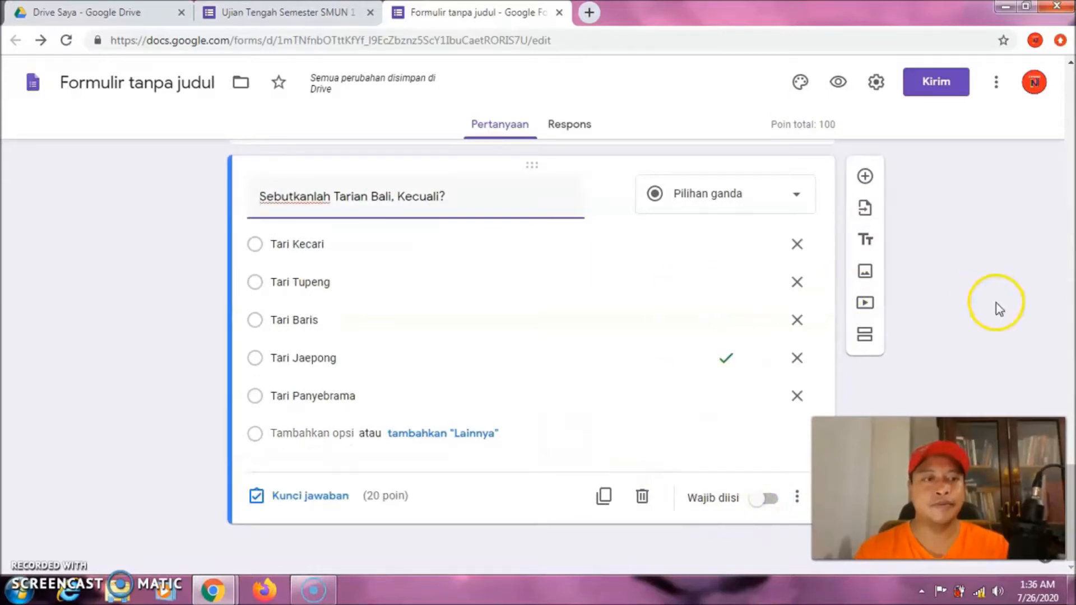
left_click_drag(1072, 482, 1071, 421)
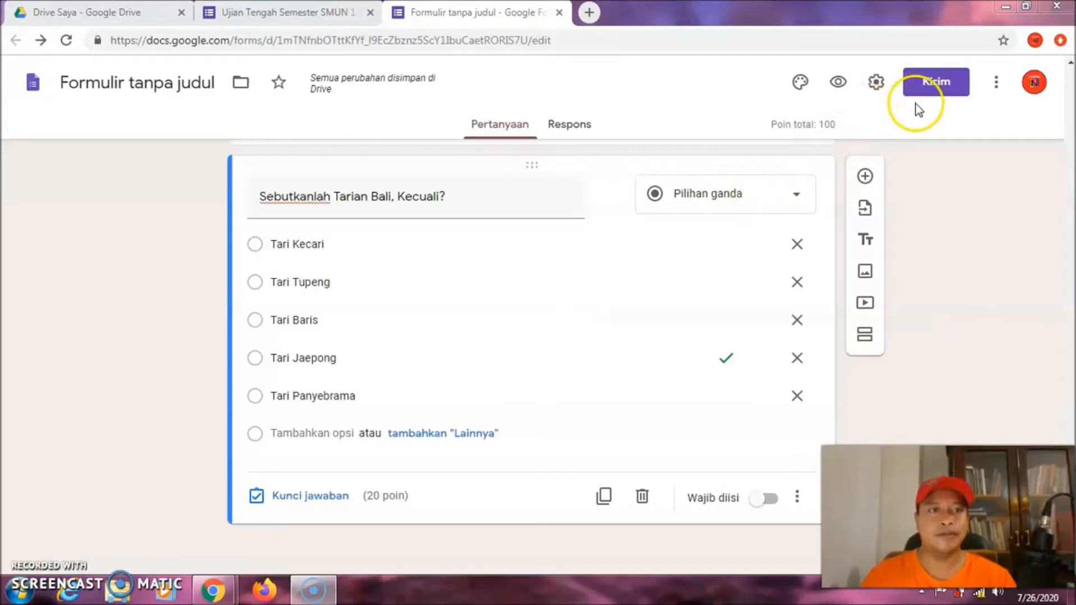
Open the form settings, tick one response per person, and view the Presentasi options
left_click(876, 87)
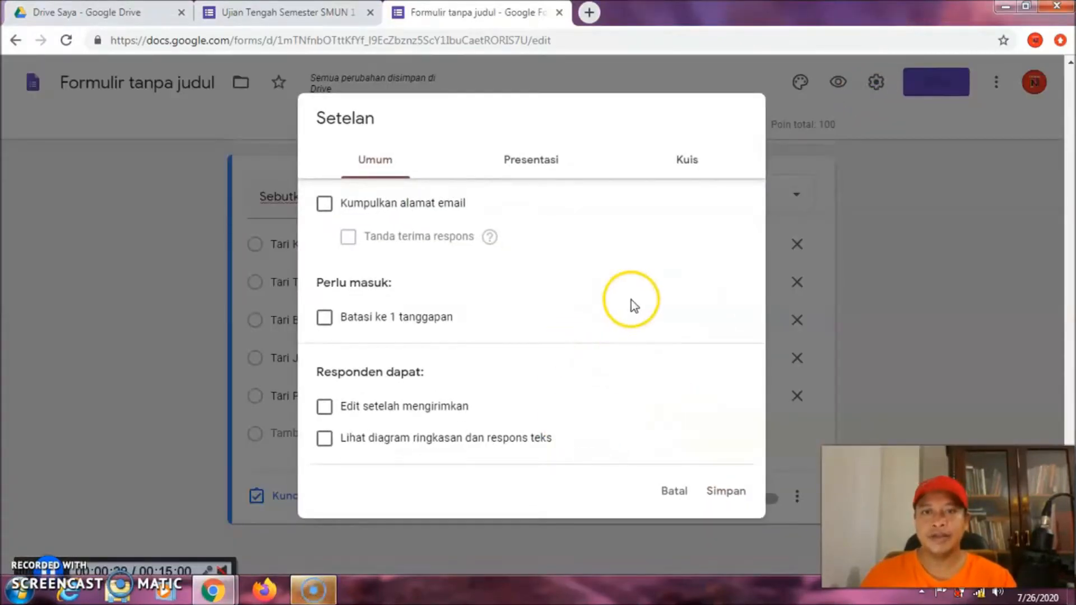
left_click(325, 319)
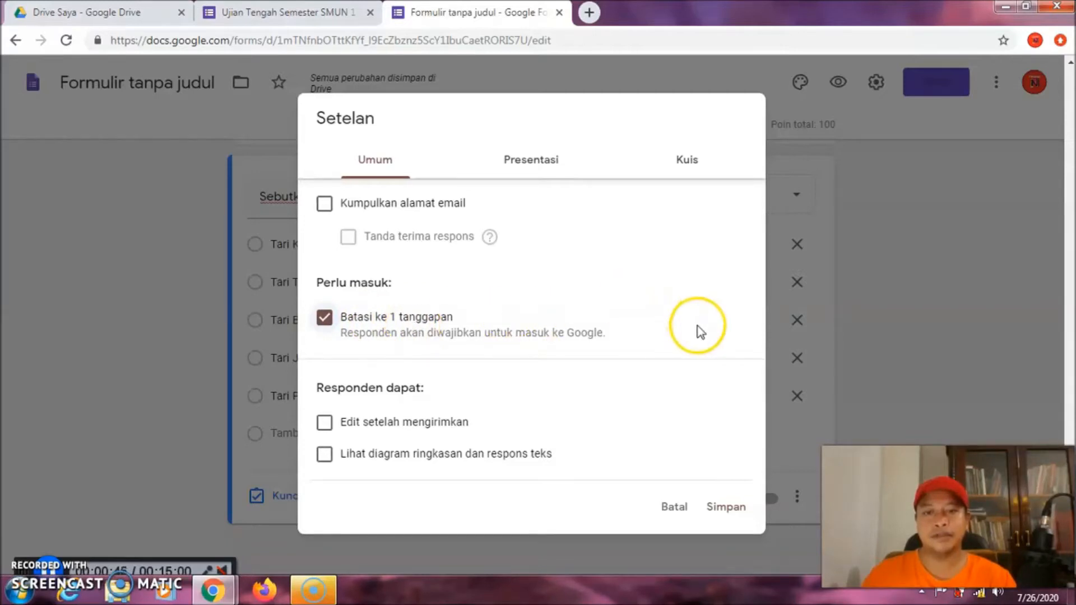
left_click(527, 163)
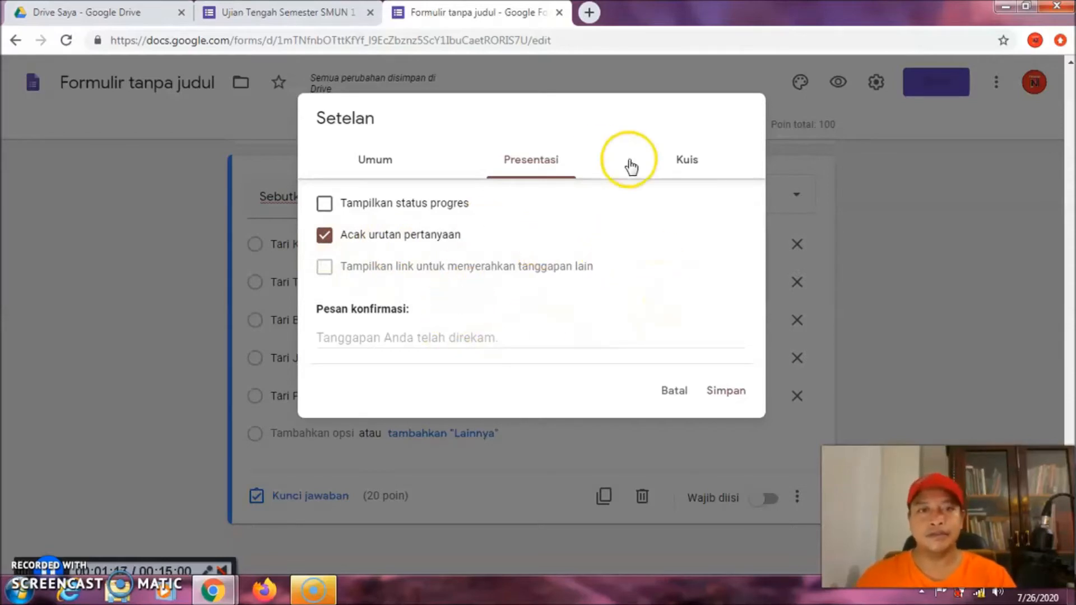
In the Kuis settings, tick 'Pertanyaan tak terjawab' for respondents and save
left_click(689, 166)
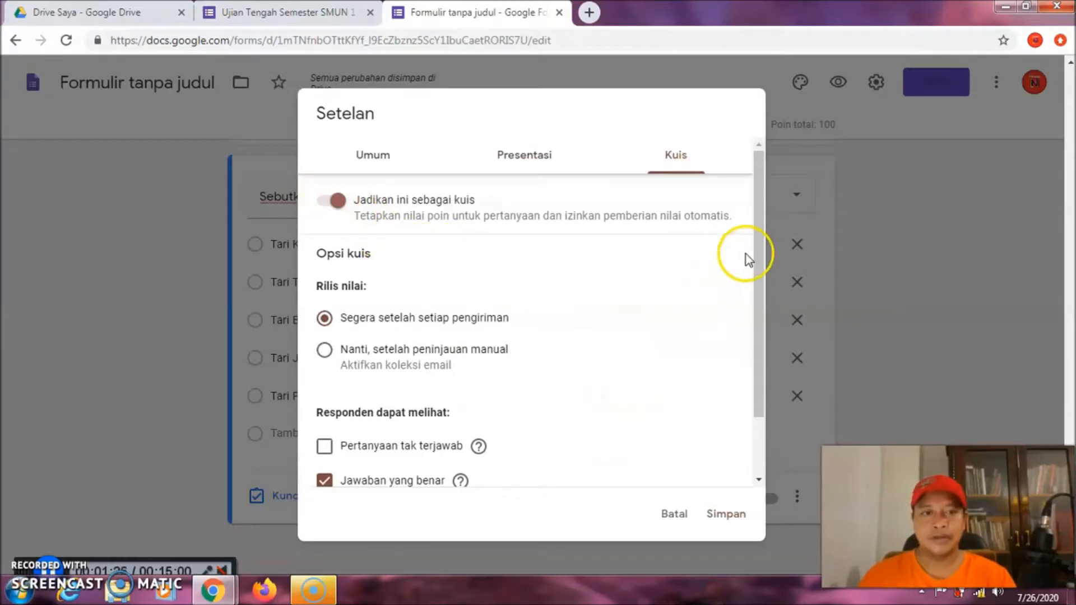
left_click_drag(757, 247, 768, 314)
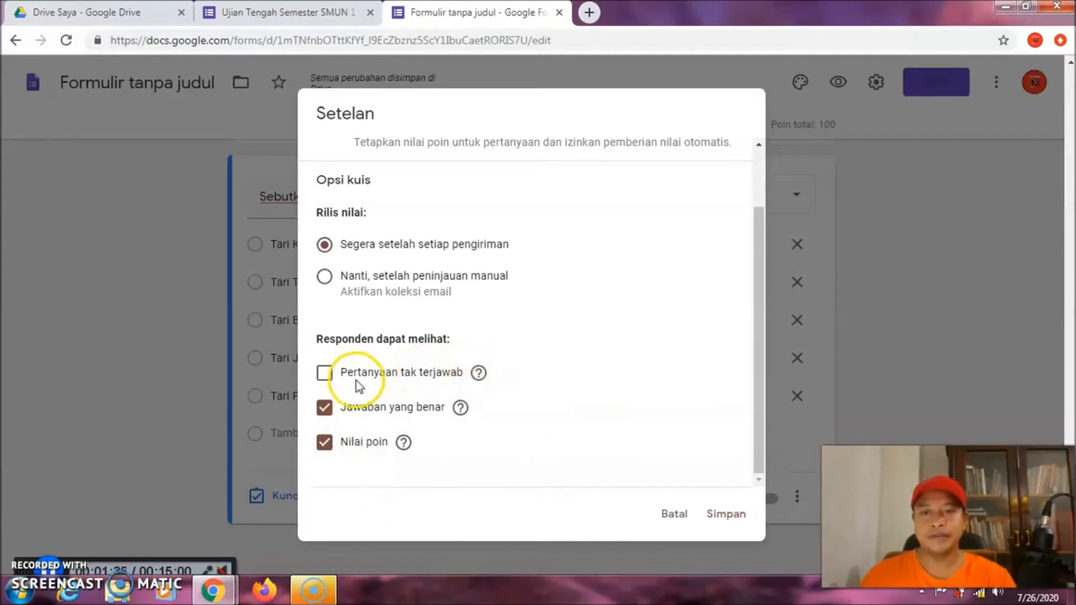
left_click(325, 373)
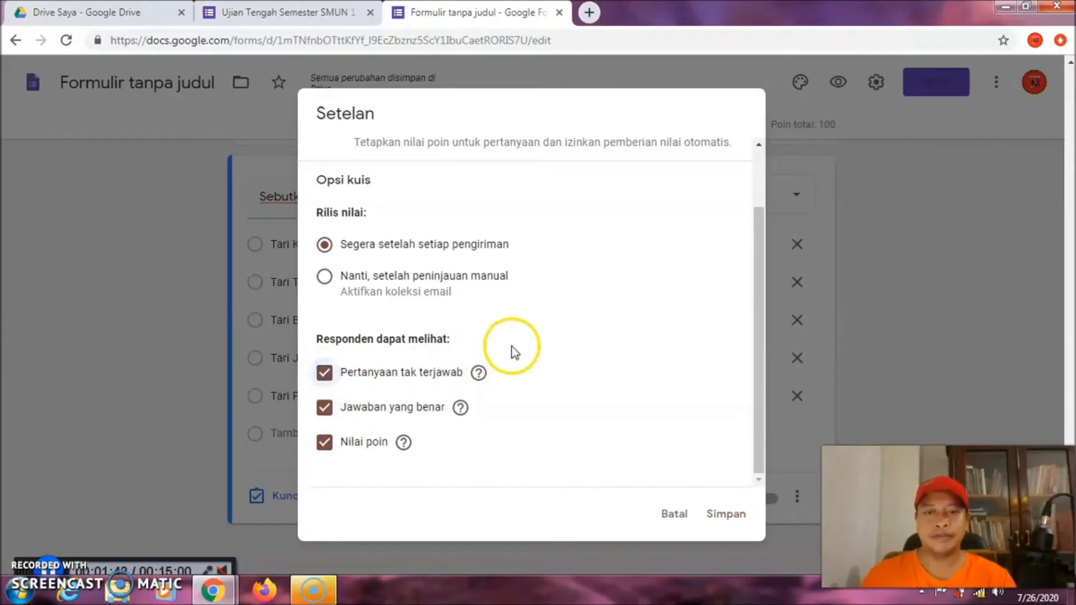
left_click(726, 513)
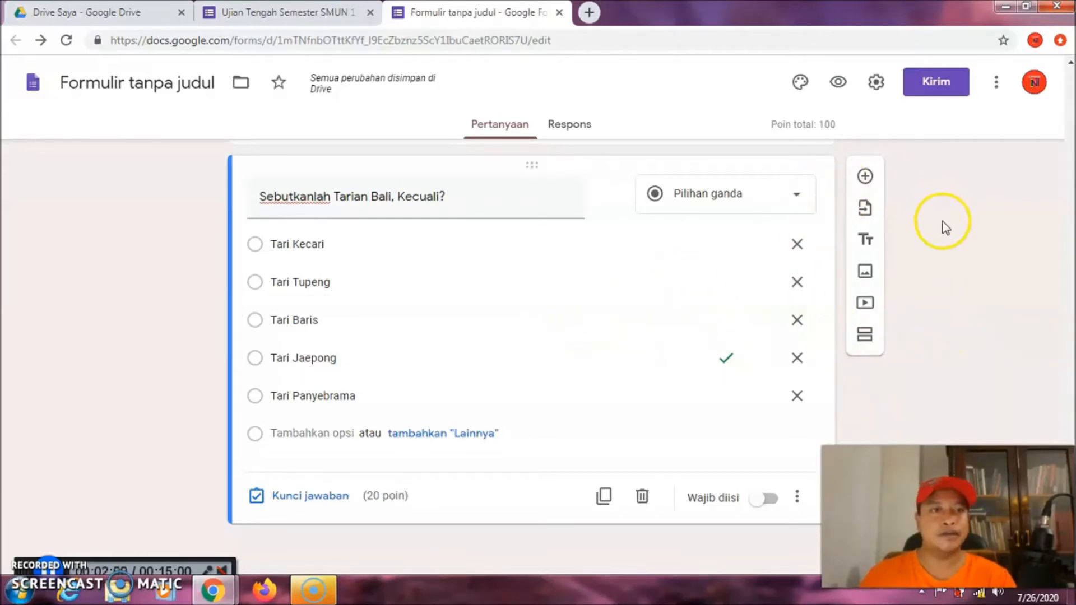
Set the header to the Sep 2, 2019 photo collage, cropped to the horse-photo row
left_click(800, 85)
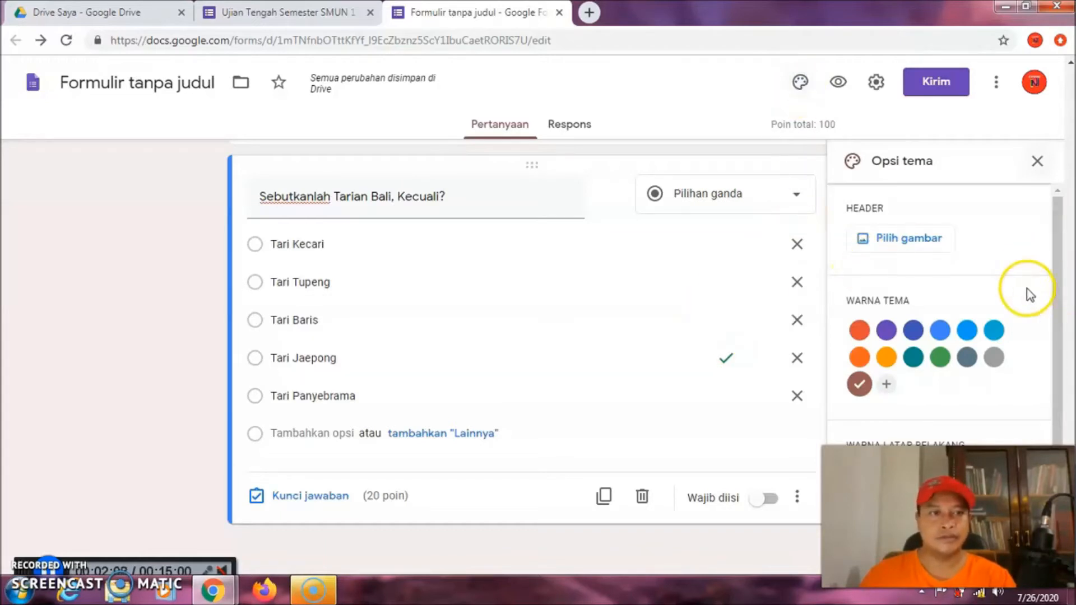
left_click(907, 239)
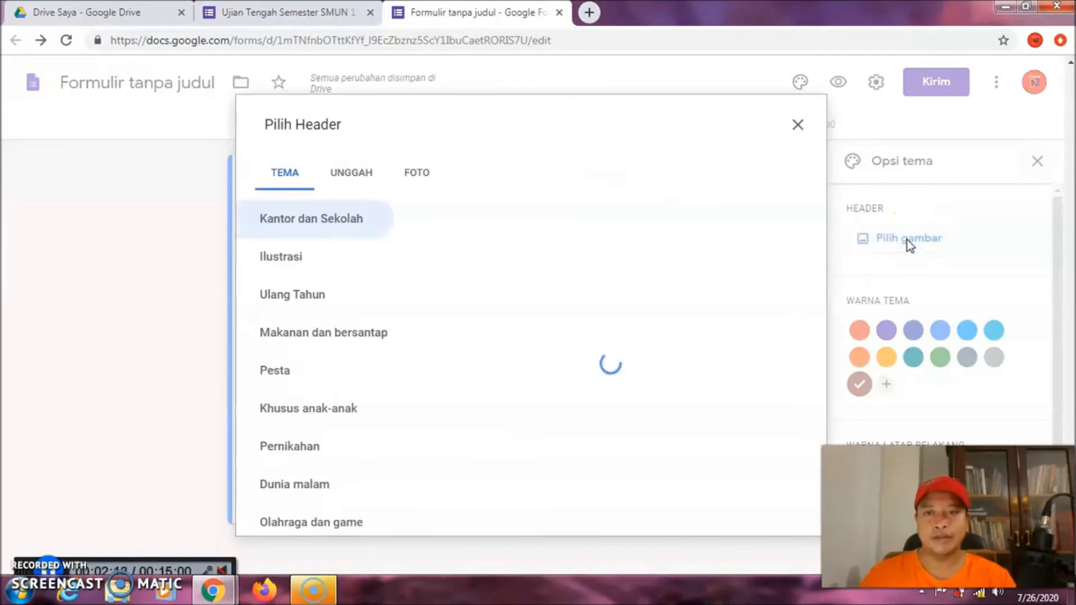
left_click(416, 176)
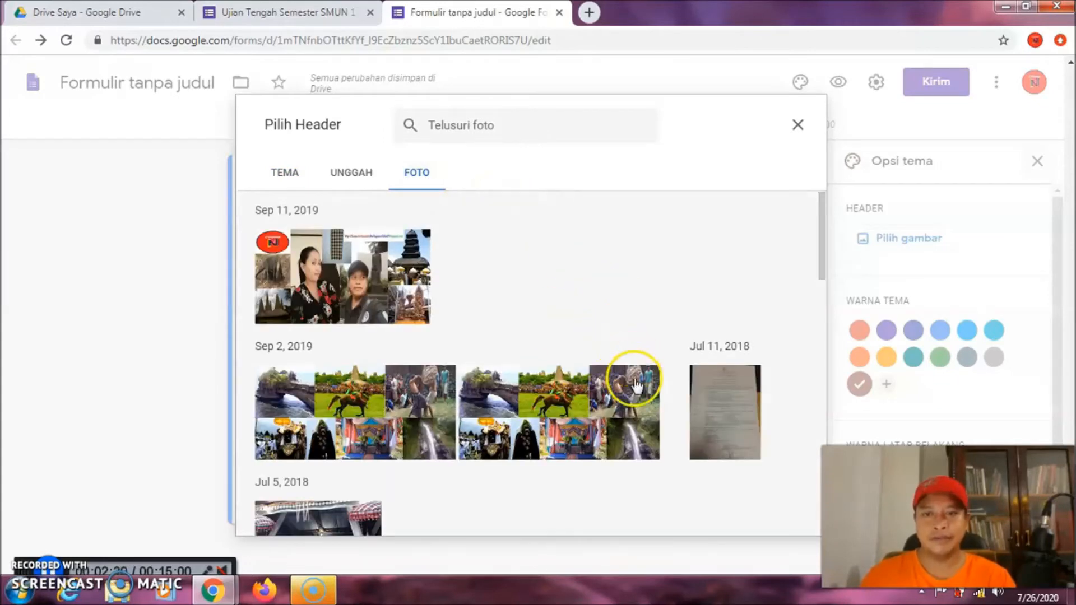
left_click(360, 414)
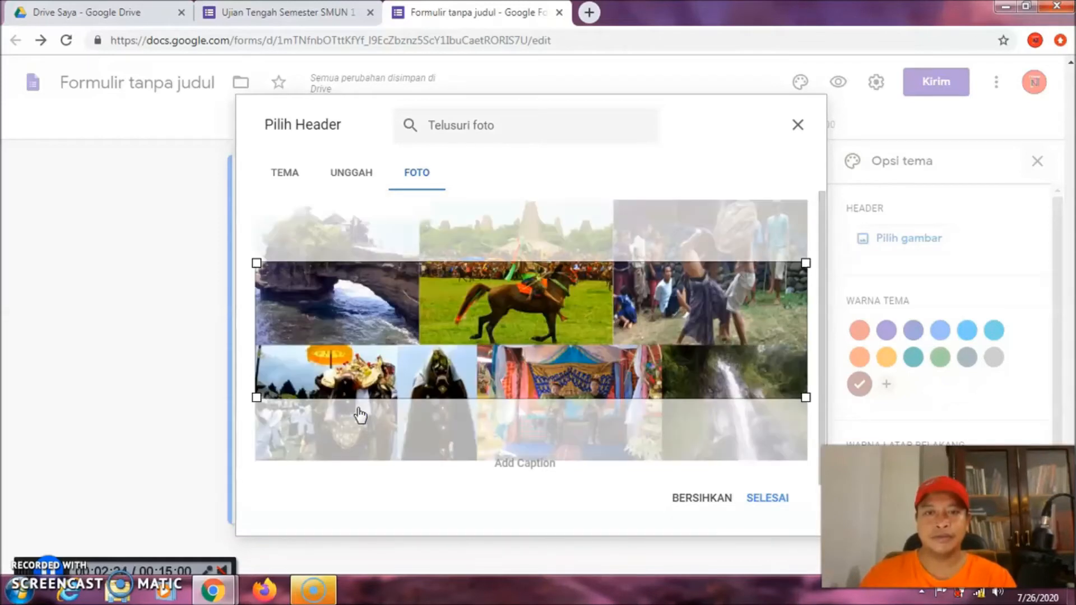
left_click_drag(473, 280, 473, 356)
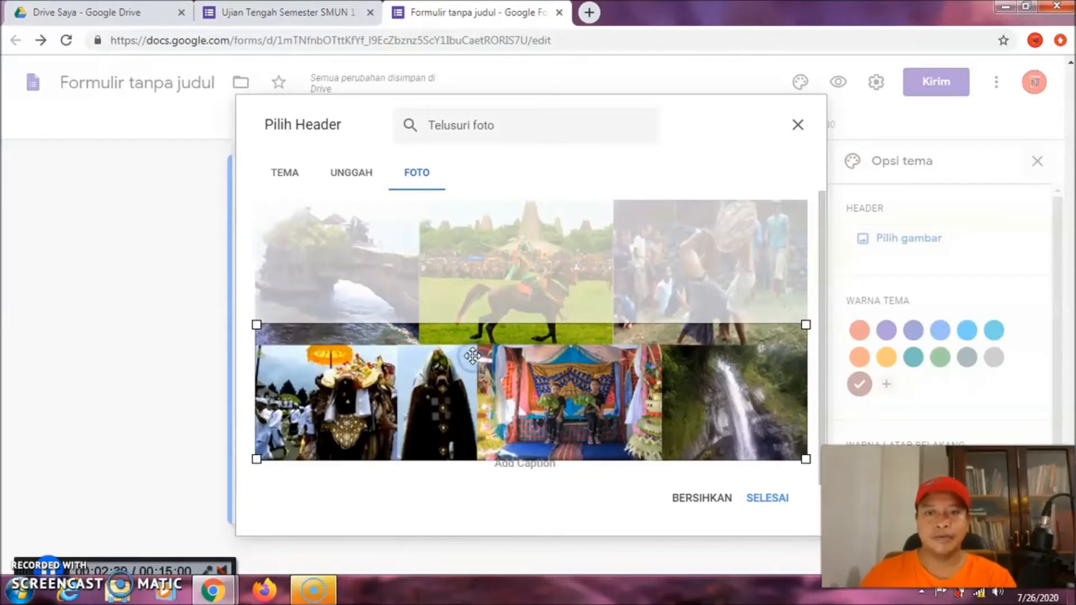
left_click_drag(472, 356, 474, 230)
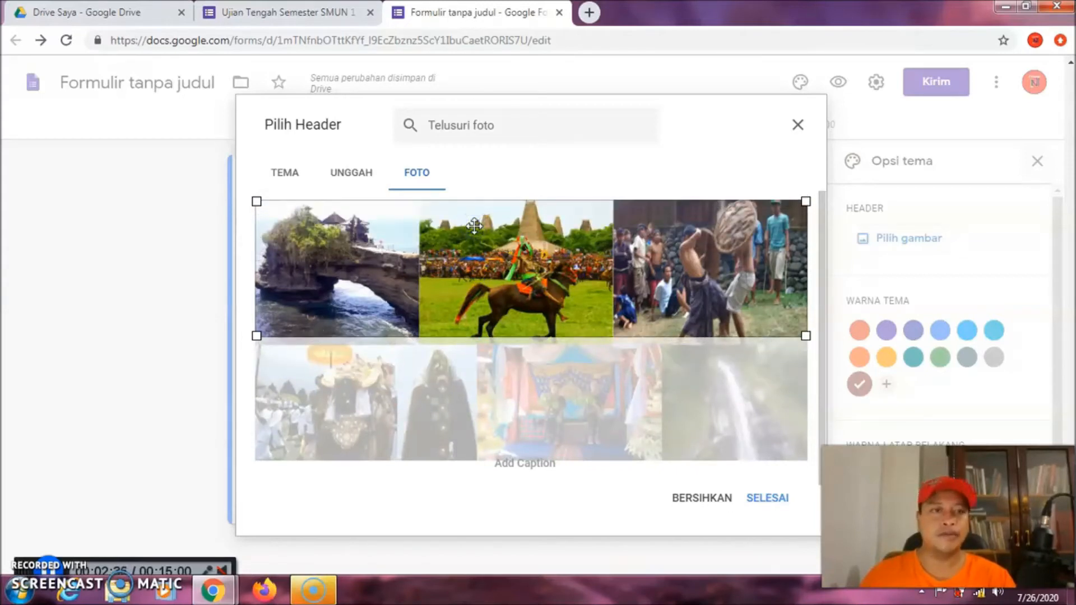
left_click(770, 504)
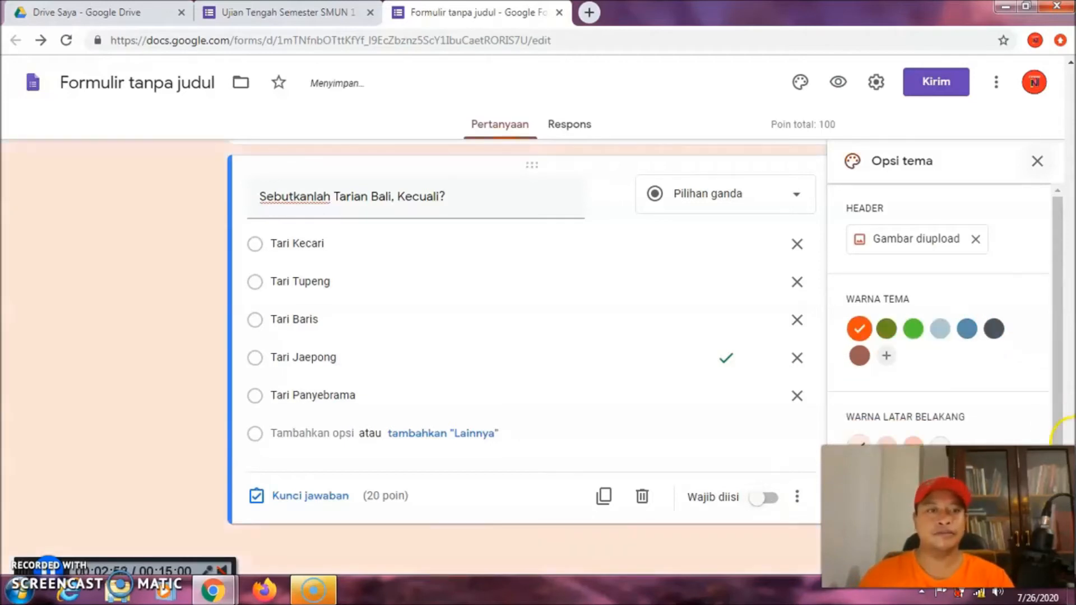
Switch the theme colour to the steel-blue swatch (#6692a7)
left_click_drag(1071, 489, 1071, 79)
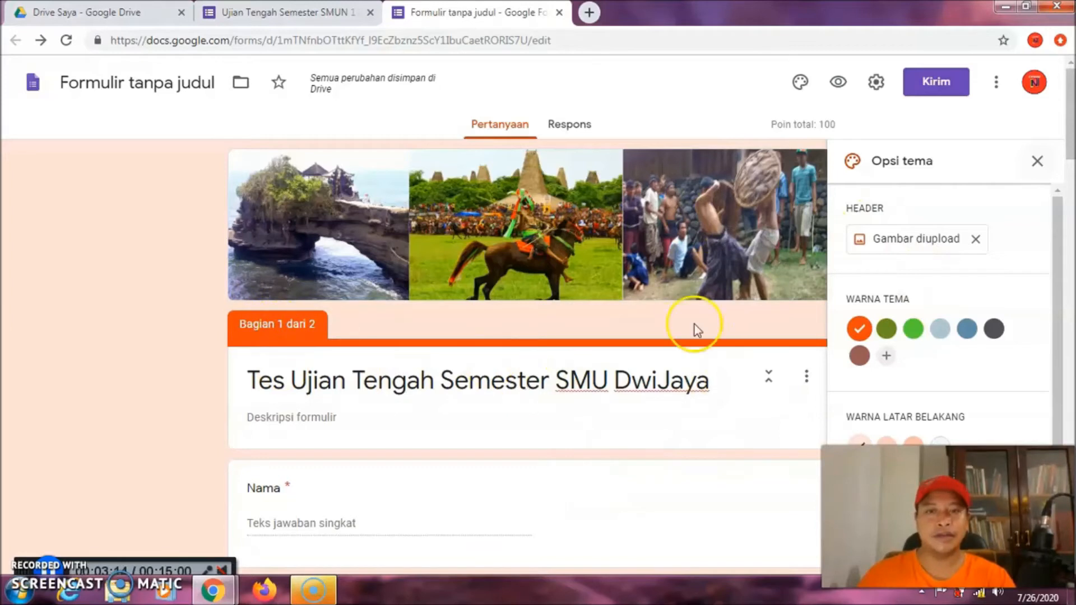
left_click(913, 333)
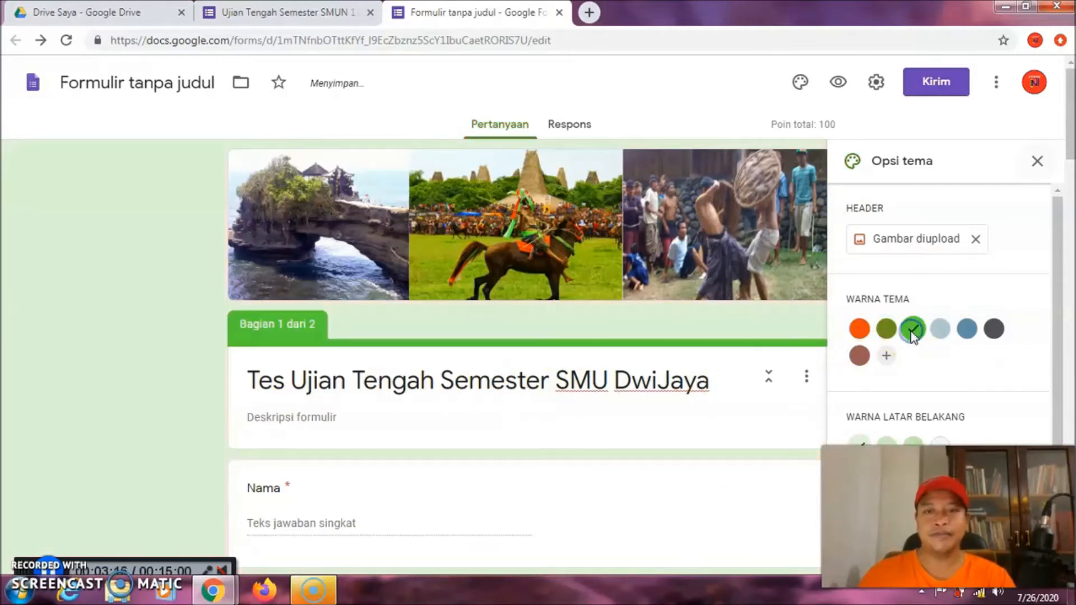
left_click(940, 331)
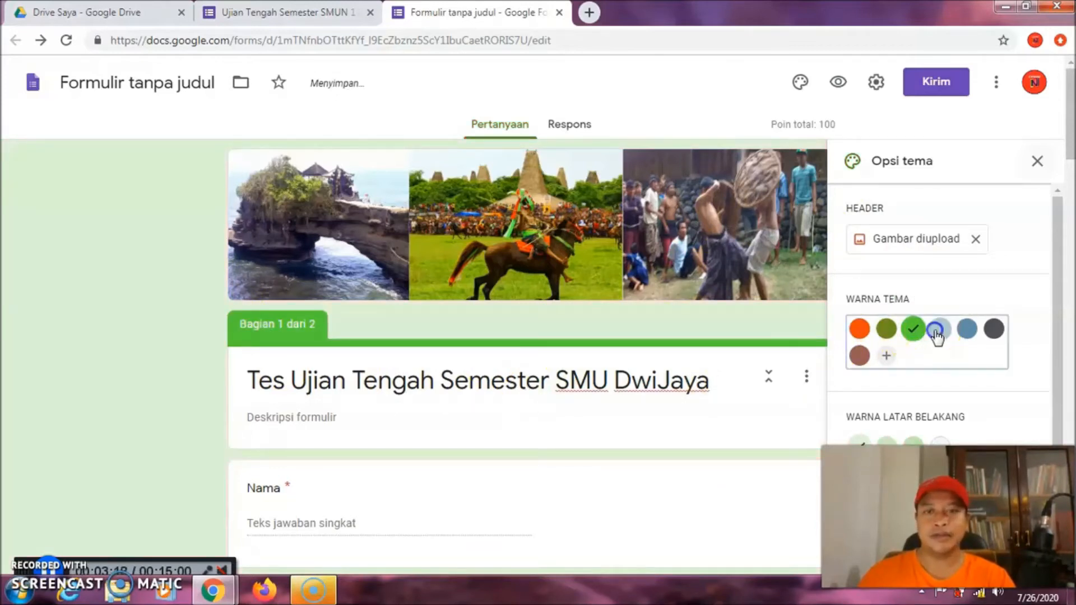
left_click(968, 330)
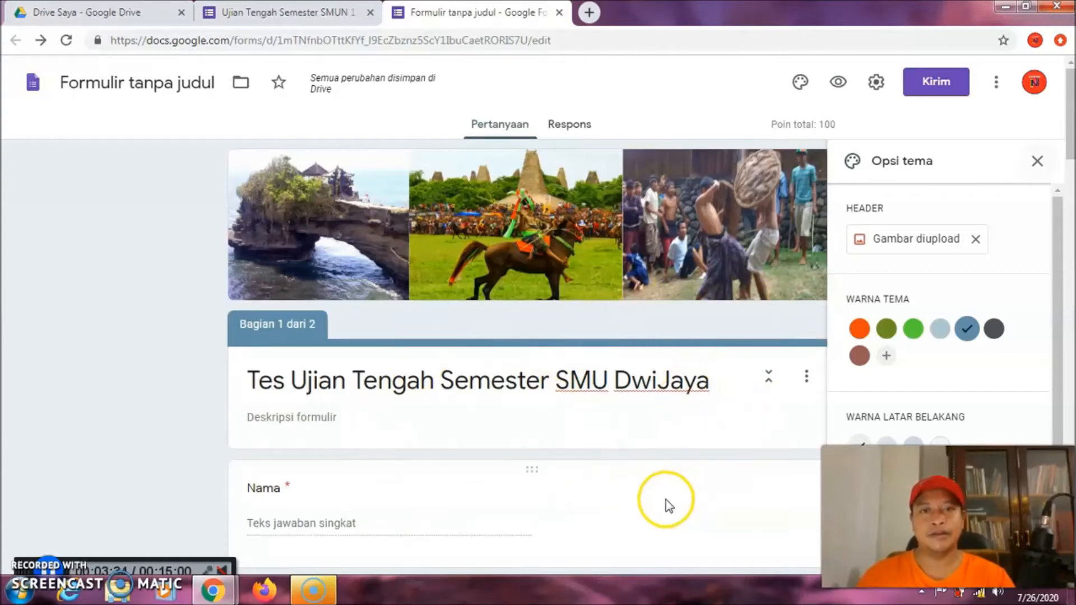
Preview the form as a respondent, checking the Bali photo header, blue-grey theme and Kelas, Token, Nama fields
left_click(839, 85)
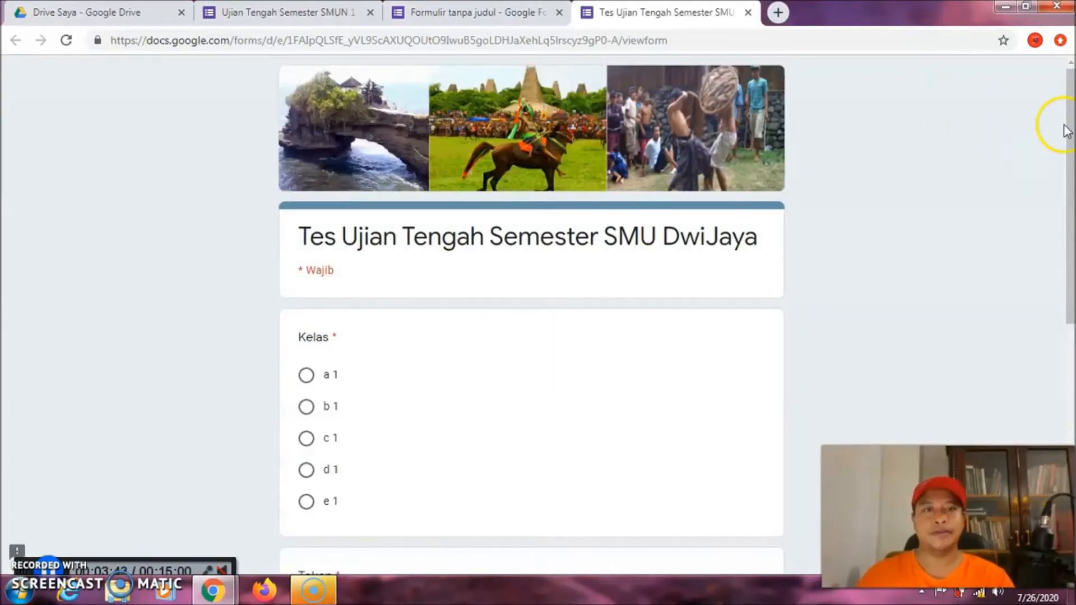
left_click_drag(1068, 111, 1070, 160)
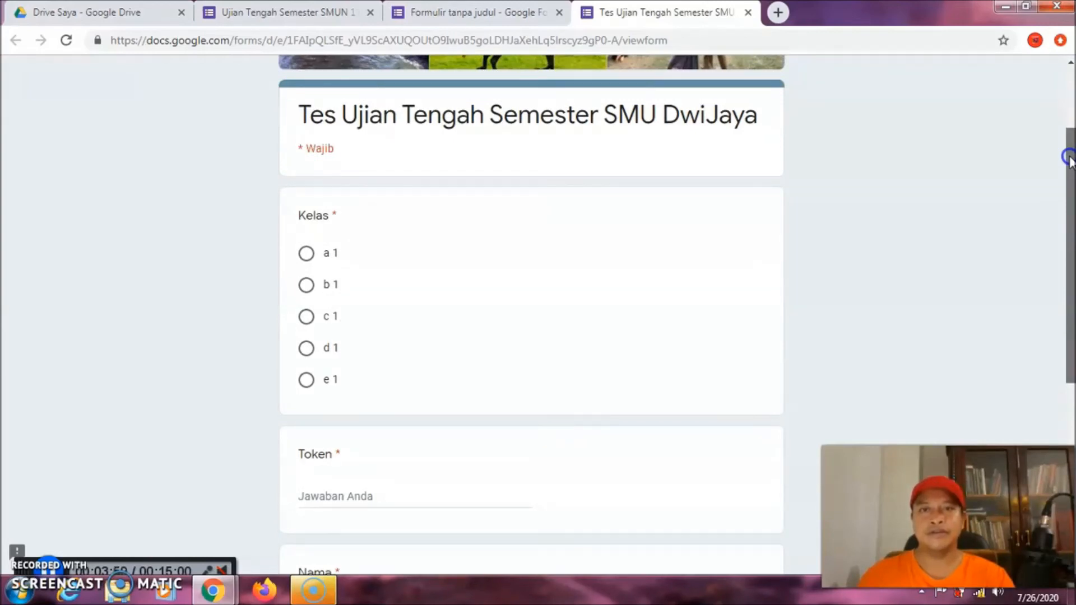
left_click_drag(1071, 161, 1071, 162)
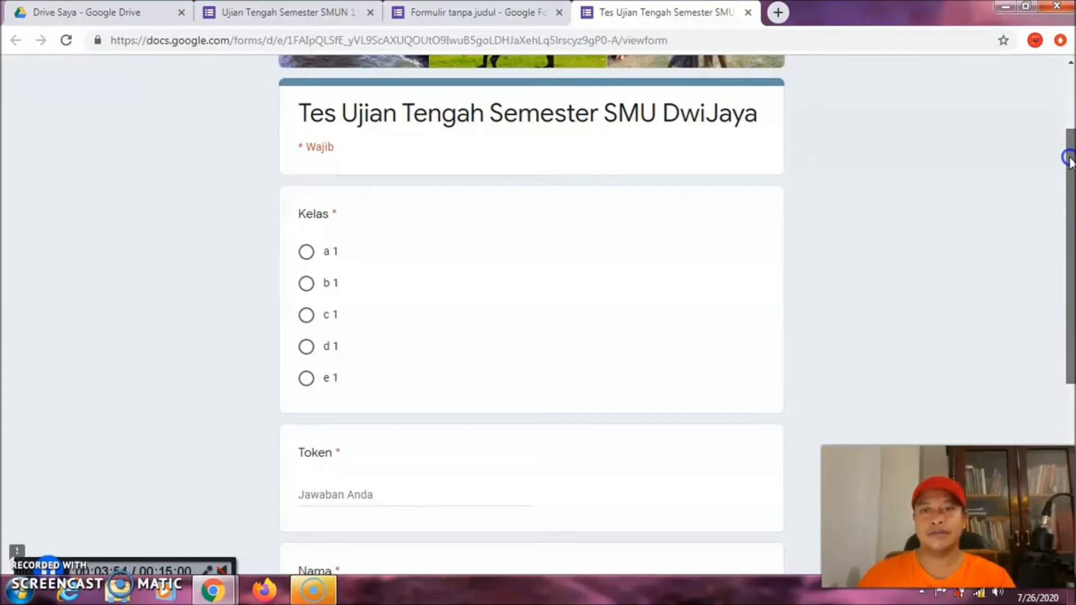
left_click_drag(1071, 160, 1067, 58)
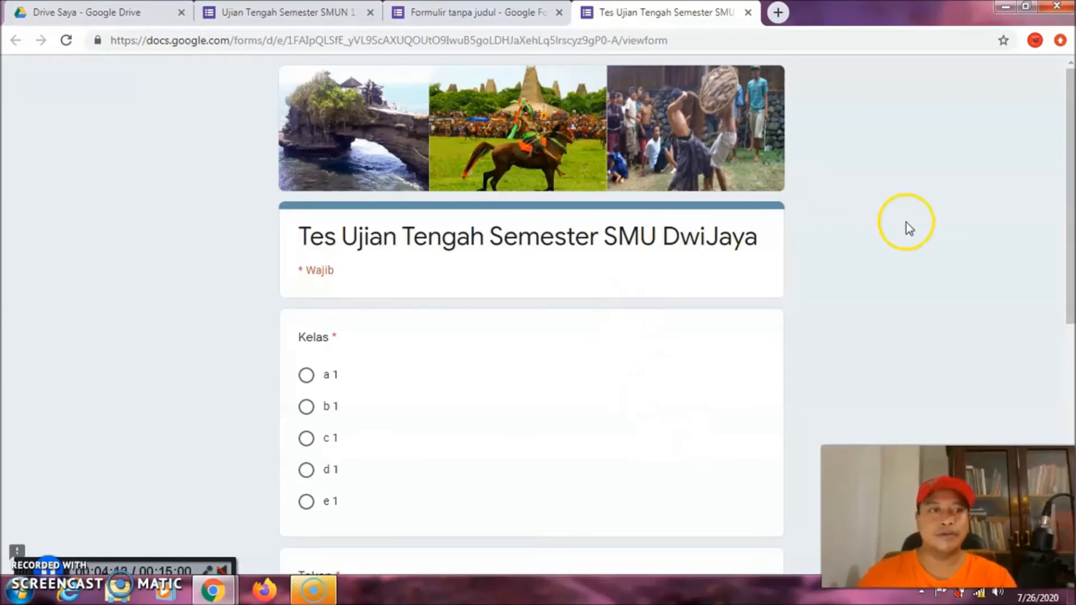
left_click_drag(1074, 147, 1073, 370)
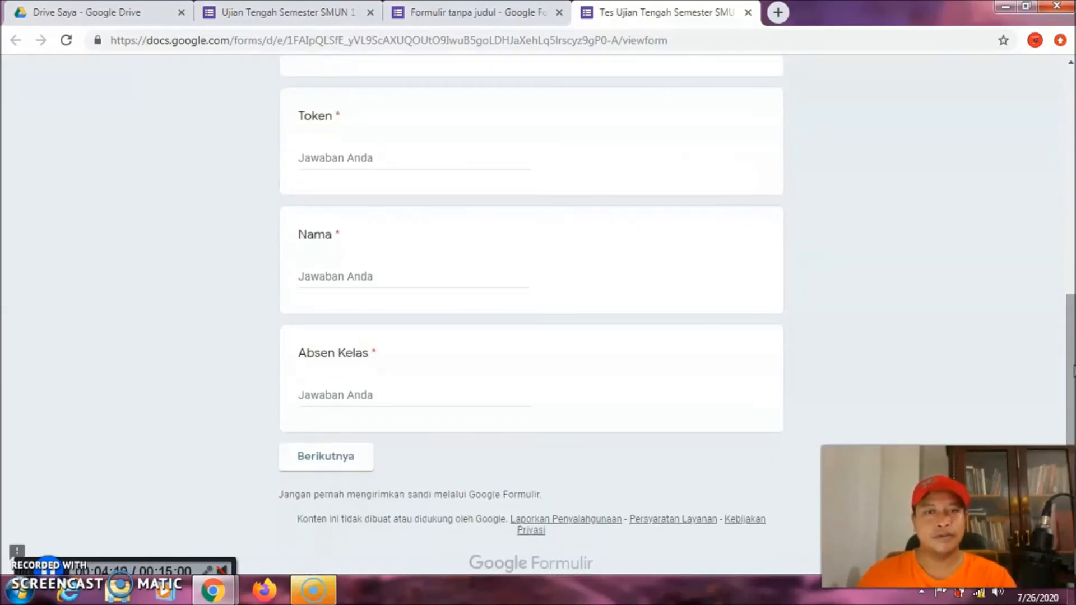
scroll(1074, 370, "up", 6)
scroll(969, 209, "up", 5)
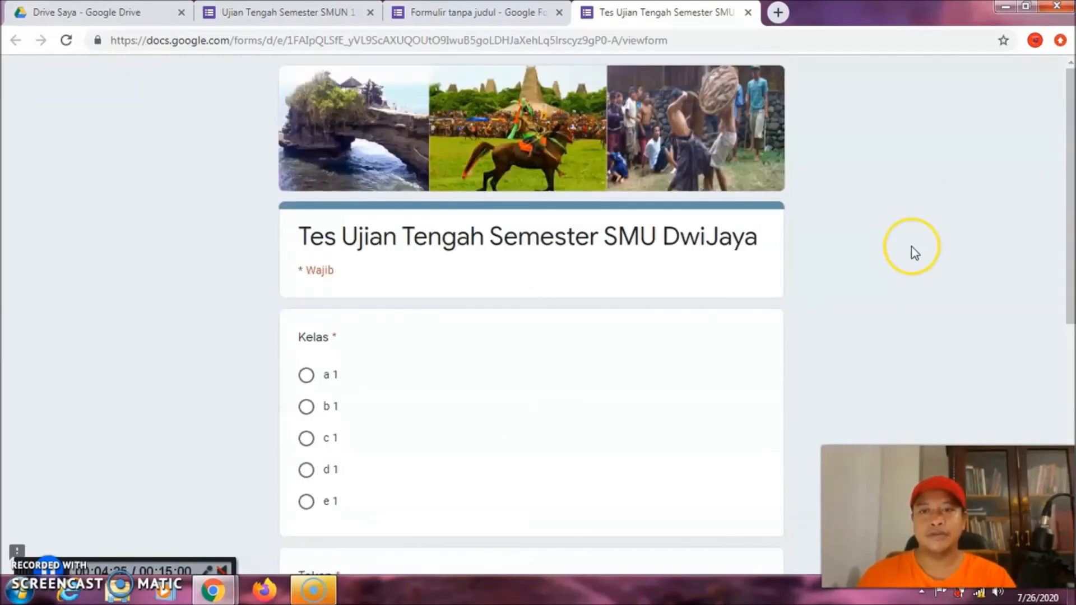